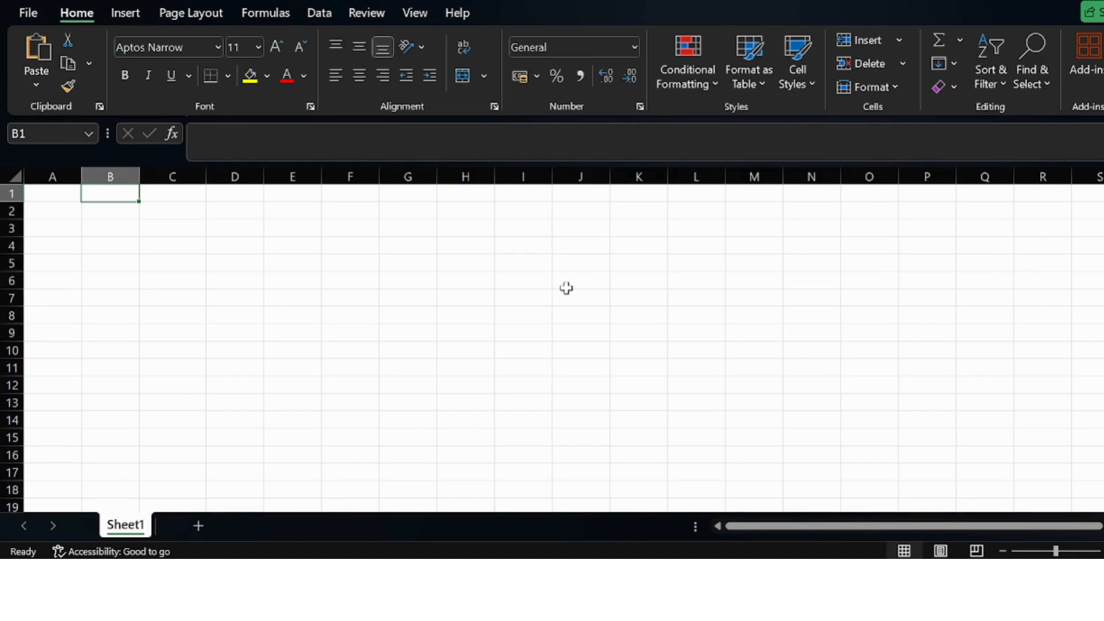
Step: Enter 1 in cell B2 and 2 in cell B3
key("Down")
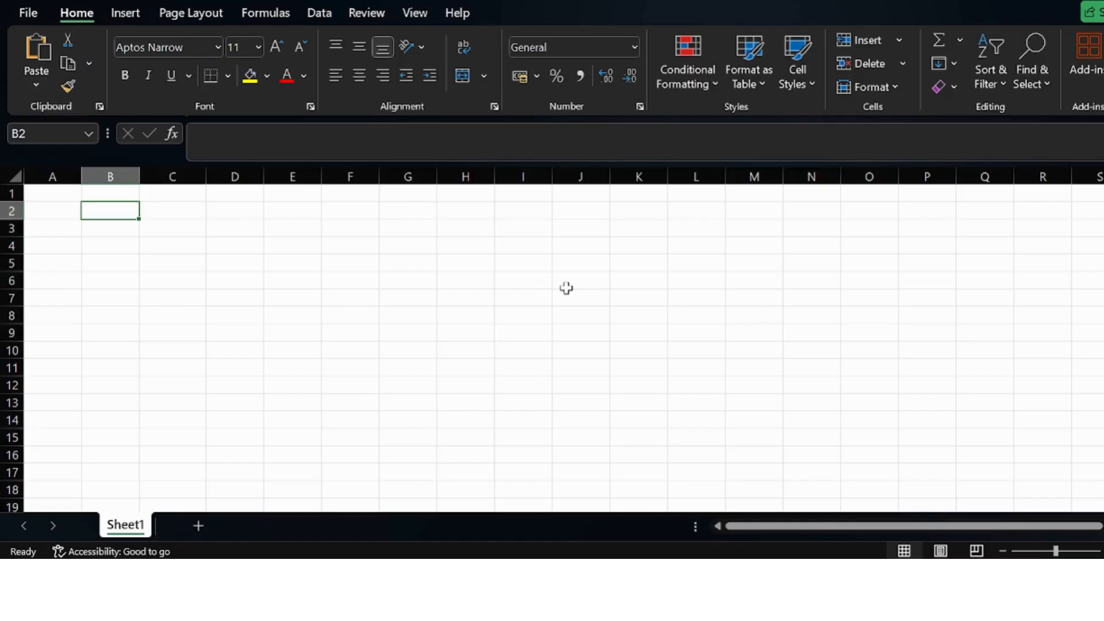
type("1")
key("Return")
type("2")
key("Return")
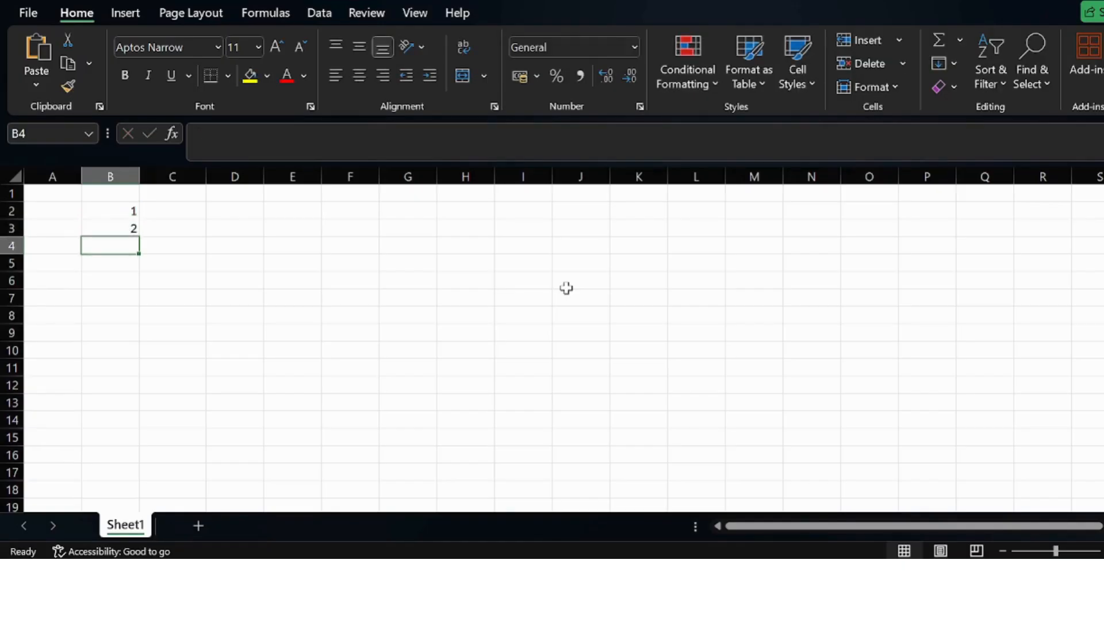
Step: Enter 1 in cell D2 and fill that value down through D10
key("Right")
key("Up")
key("Up")
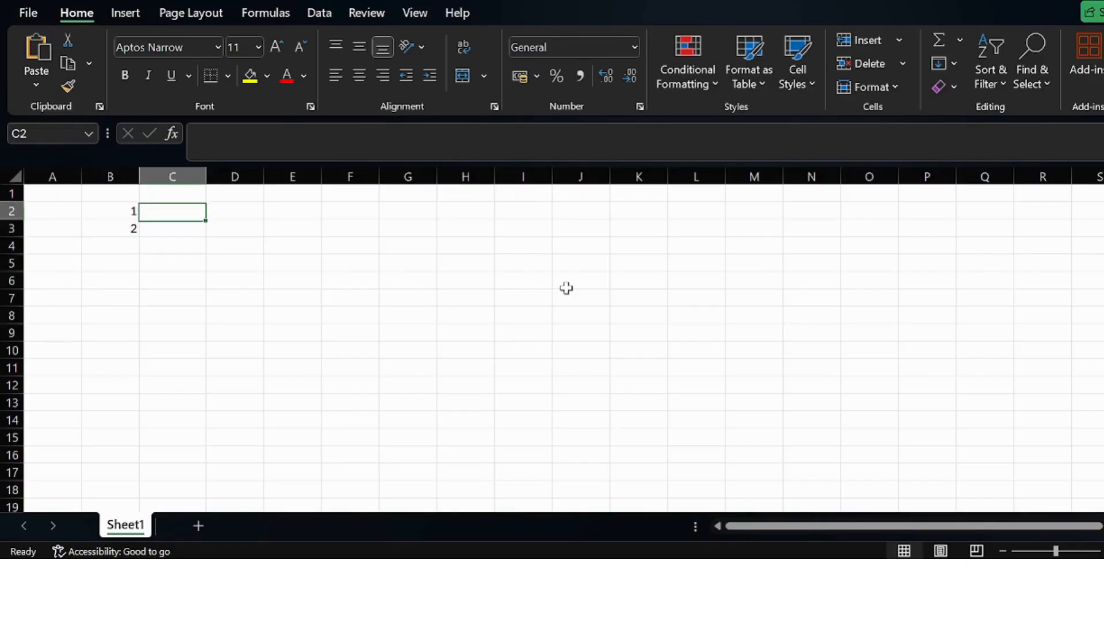
key("Right")
type("1")
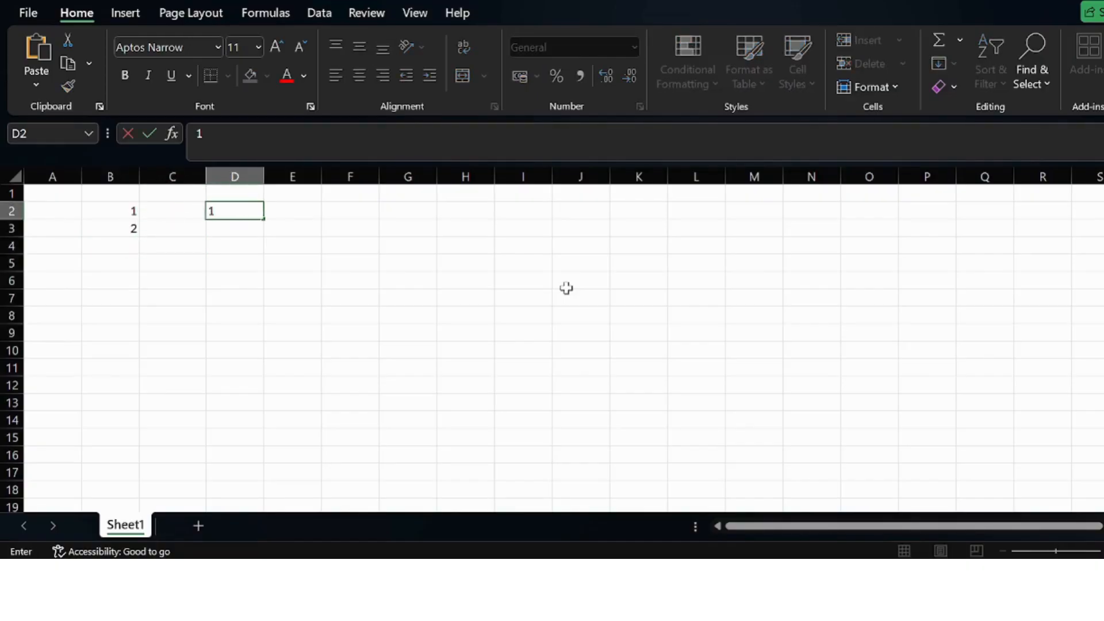
key("ctrl+Return")
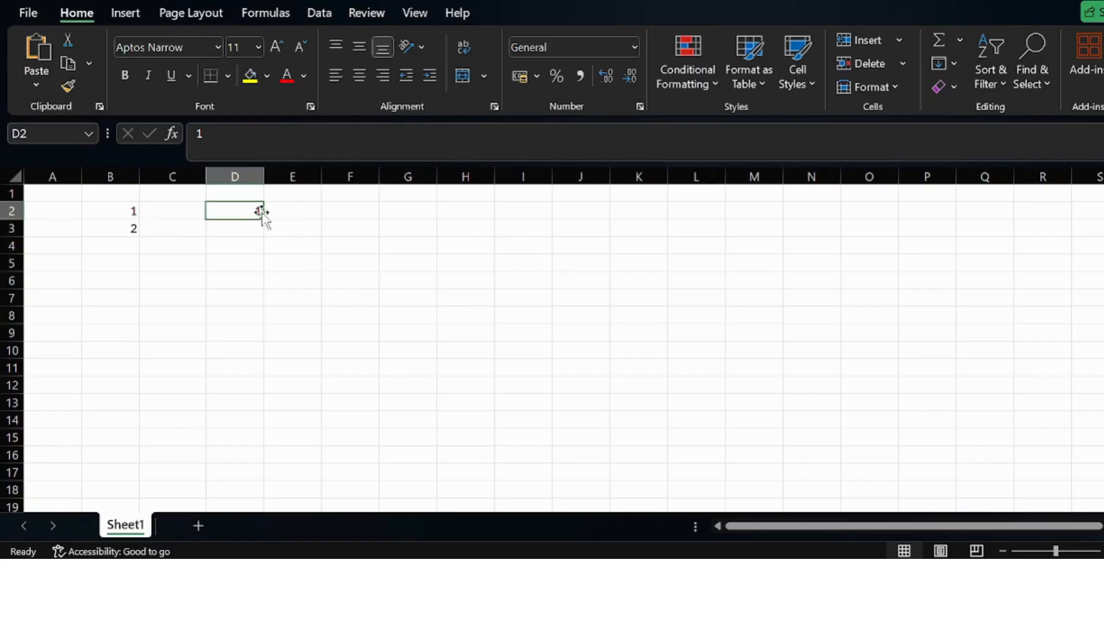
left_click_drag(264, 218, 256, 360)
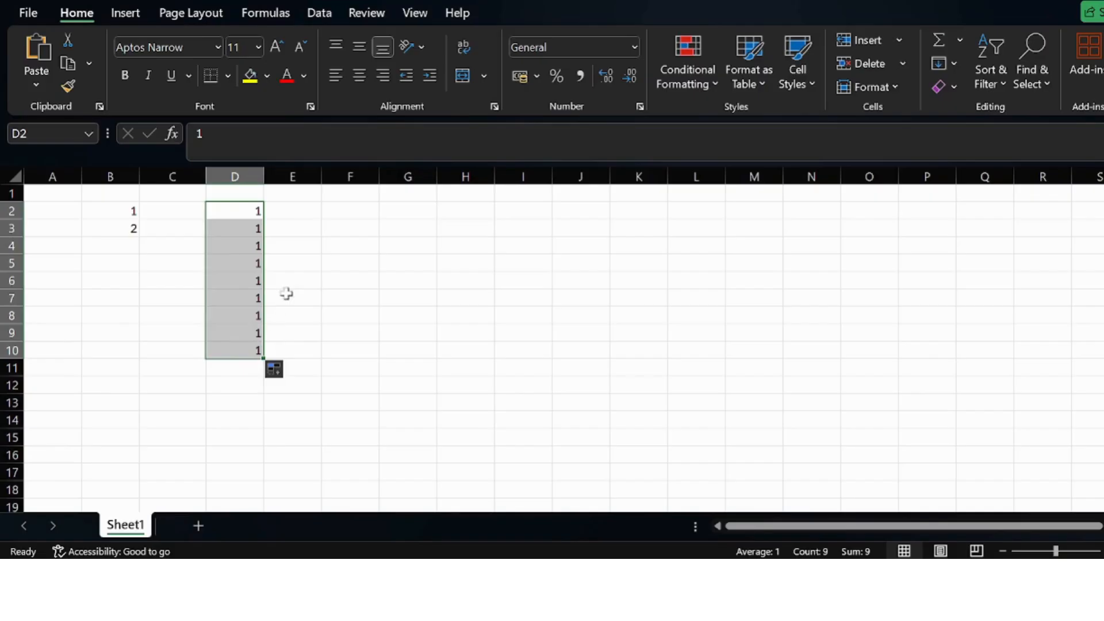
Step: Enter 1 in F2 and 2 in F3, and extend the pair as a number series down to F16
left_click(336, 216)
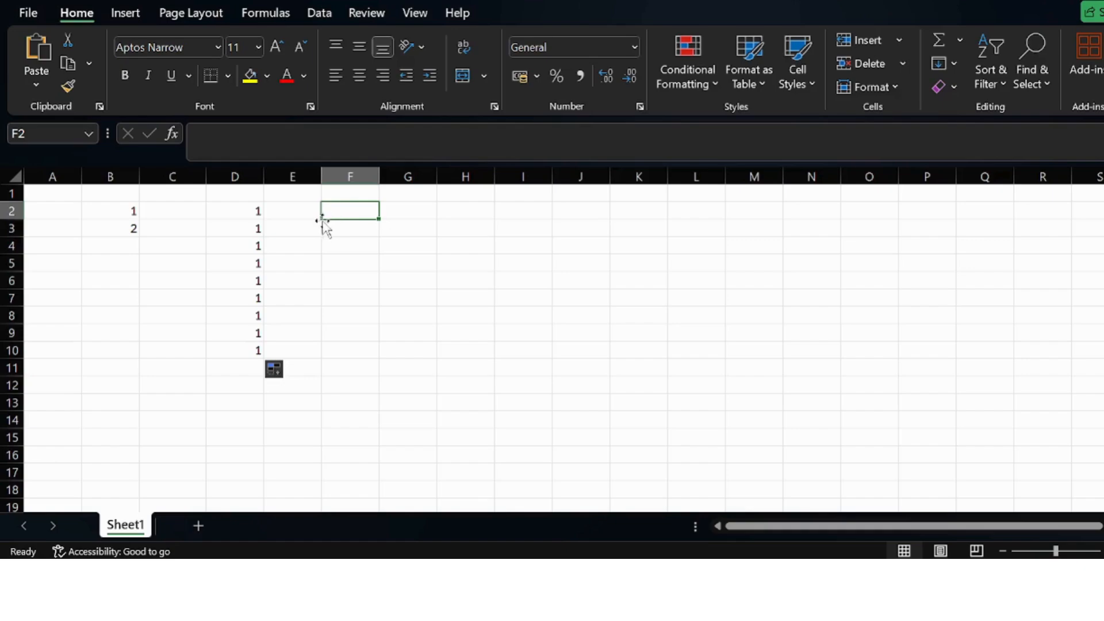
type("1")
left_click(489, 224)
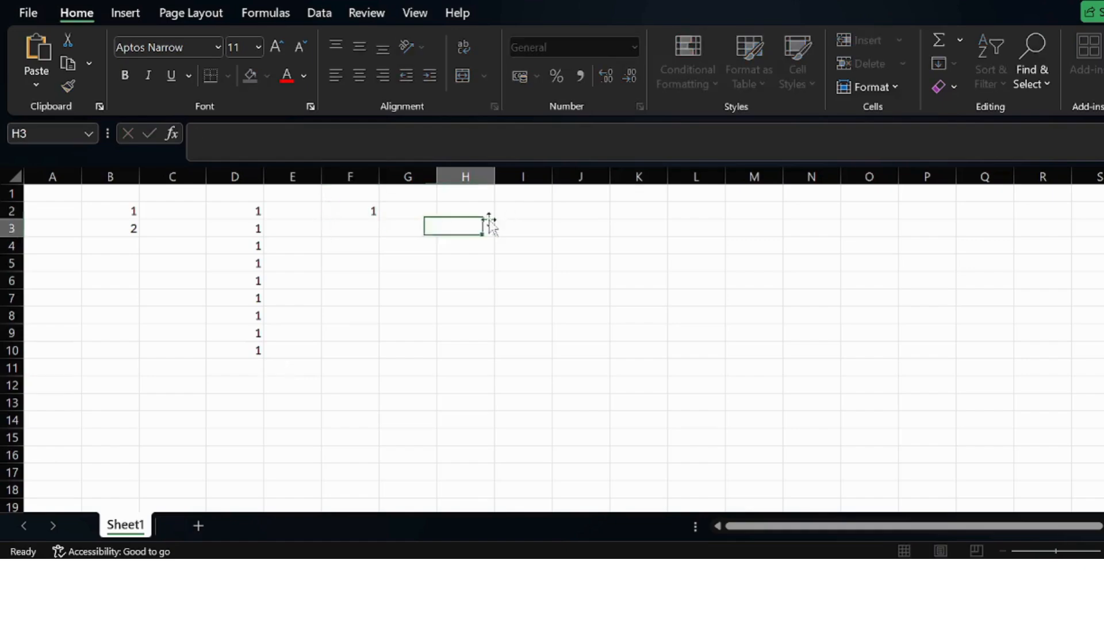
left_click(377, 228)
type("2")
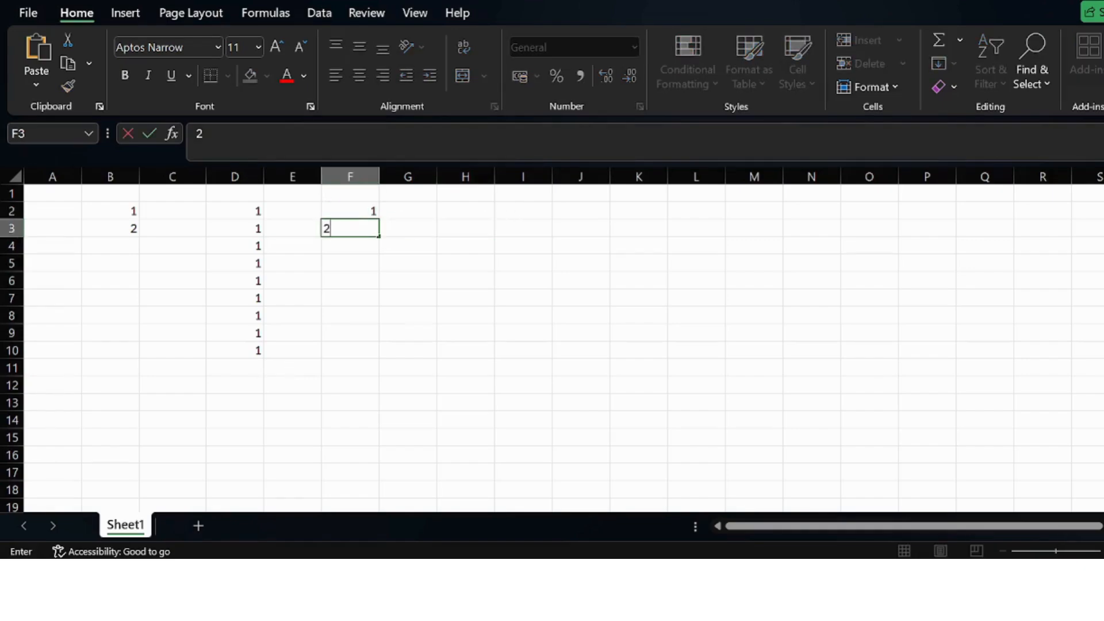
left_click(396, 229)
left_click_drag(344, 201, 347, 217)
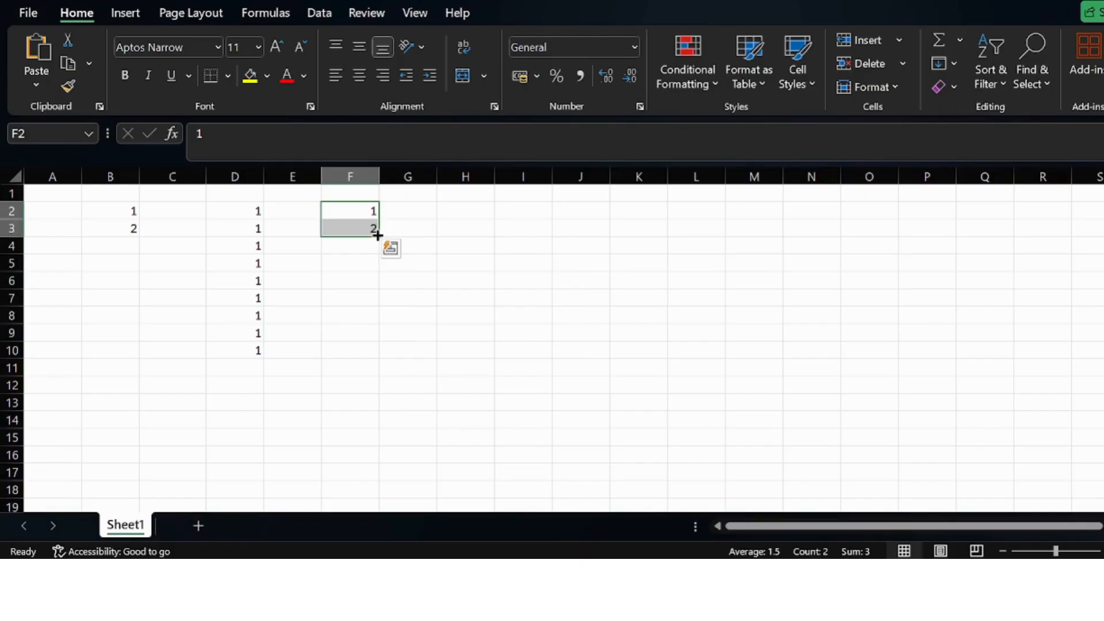
left_click_drag(379, 237, 377, 460)
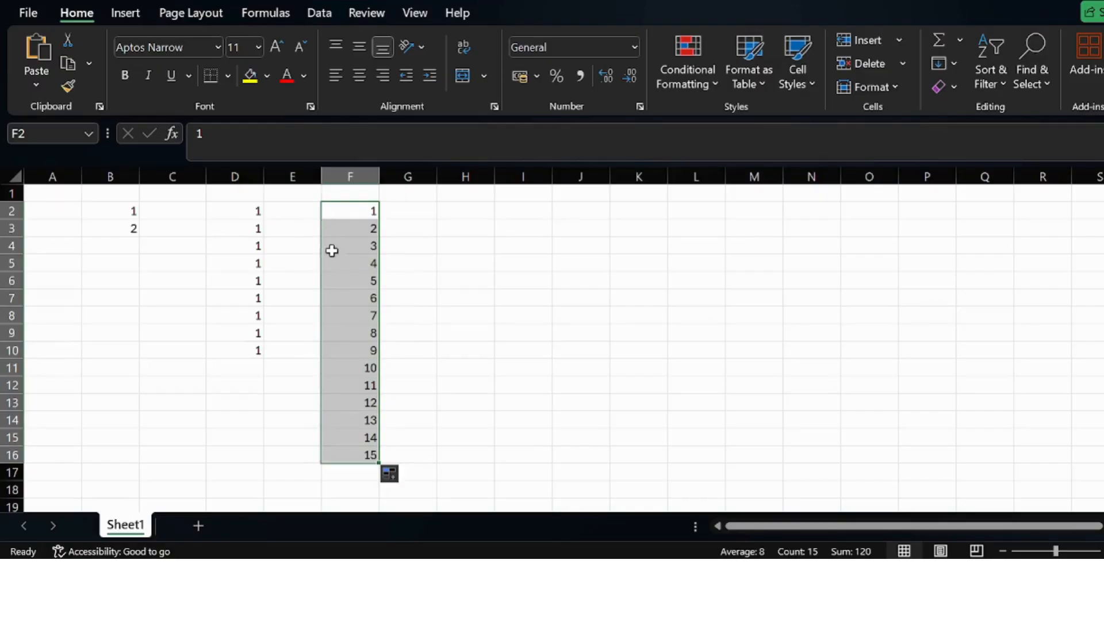
left_click(373, 213)
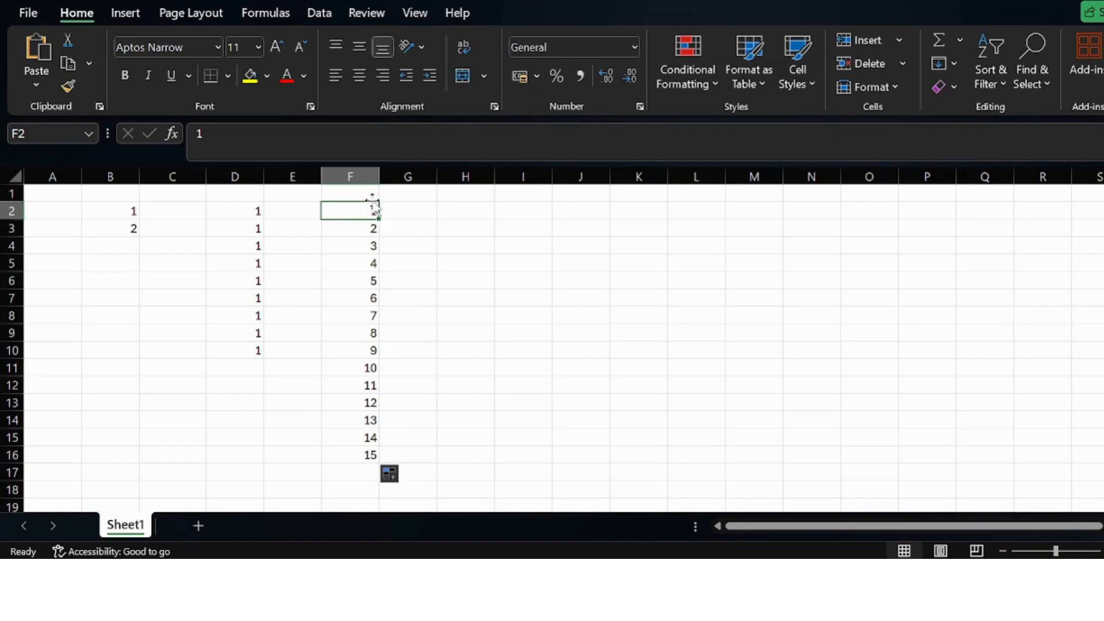
Step: Enter 1 in cell H2 and 2 in cell H3
left_click(445, 218)
type("1")
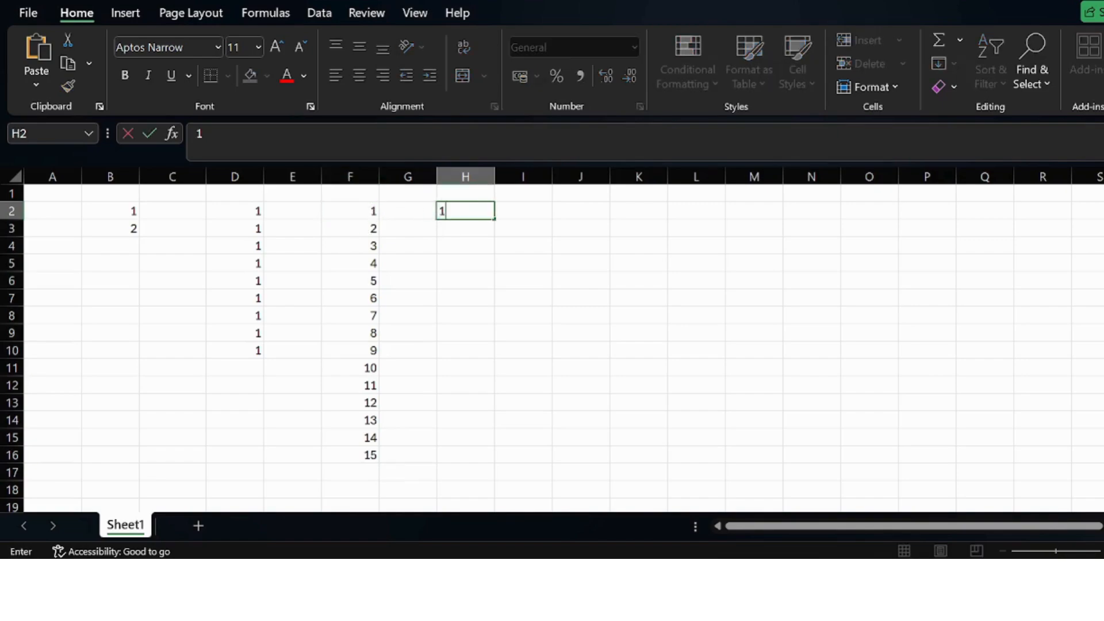
key("Return")
type("3")
key("BackSpace")
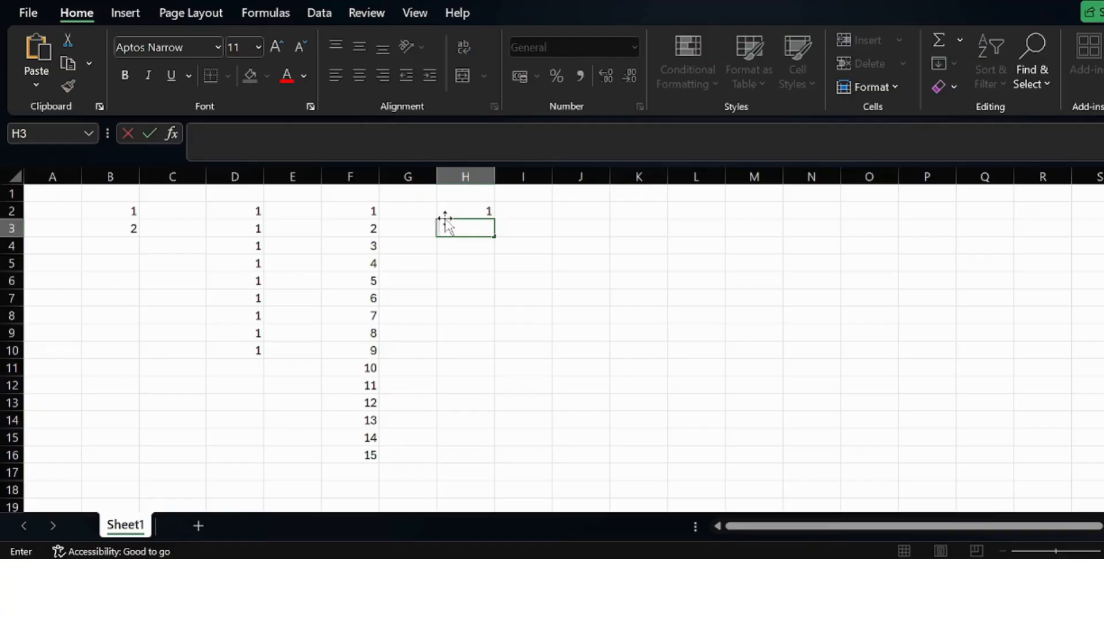
type("2")
left_click(500, 253)
Step: Extend the number series from H2:H3 down to H15 with AutoFill
left_click(482, 212)
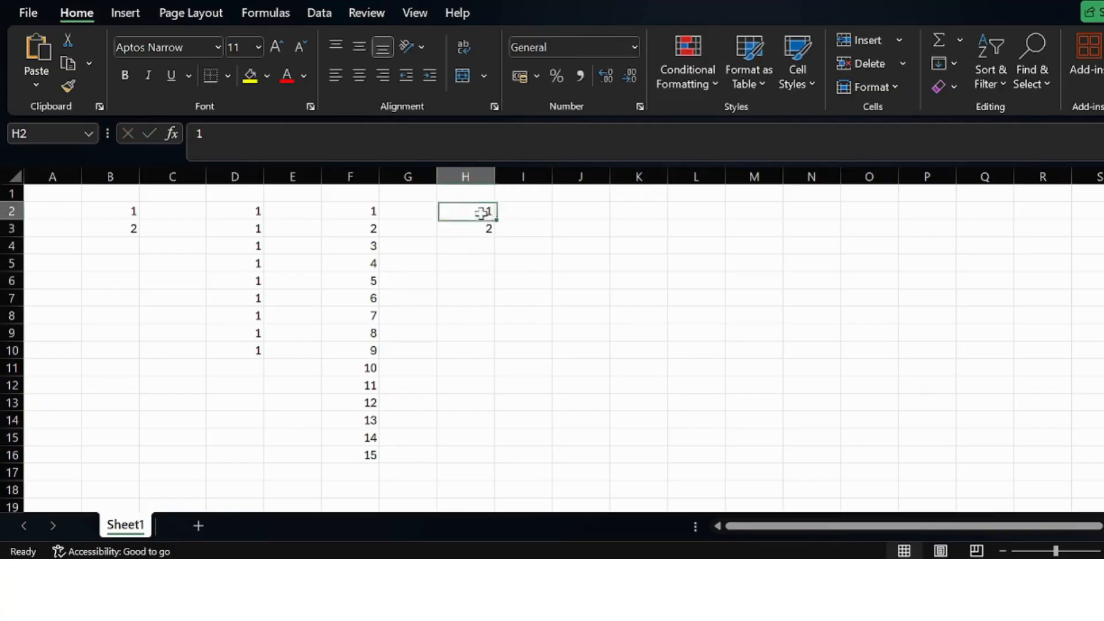
mouse_move(487, 213)
left_mouse_down()
mouse_move(500, 257)
mouse_move(491, 256)
mouse_move(490, 224)
left_mouse_up()
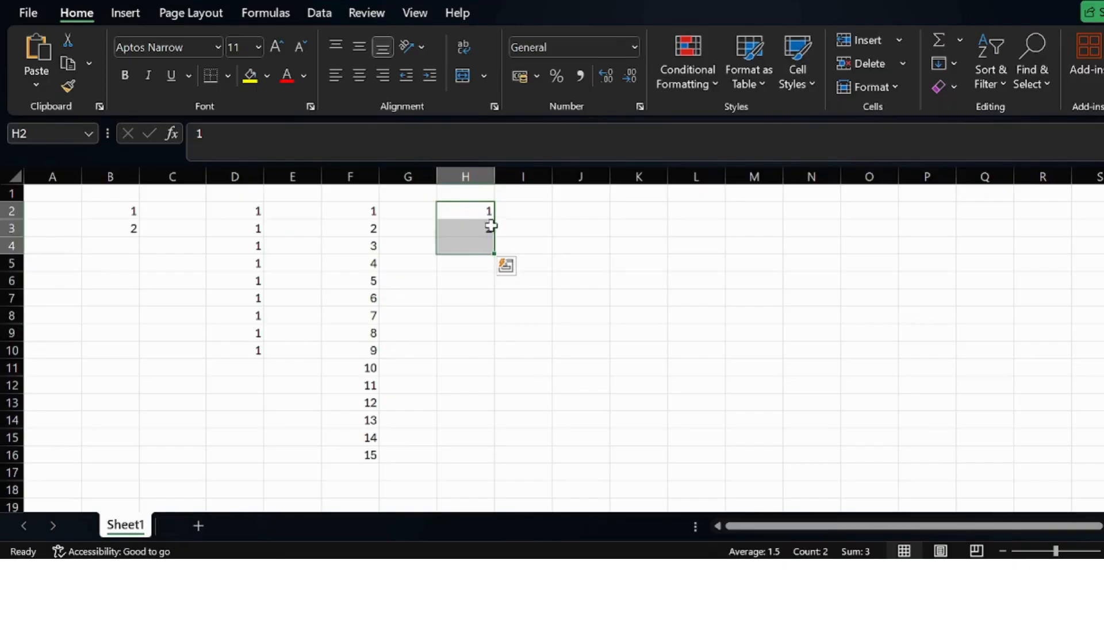
double_click(468, 212)
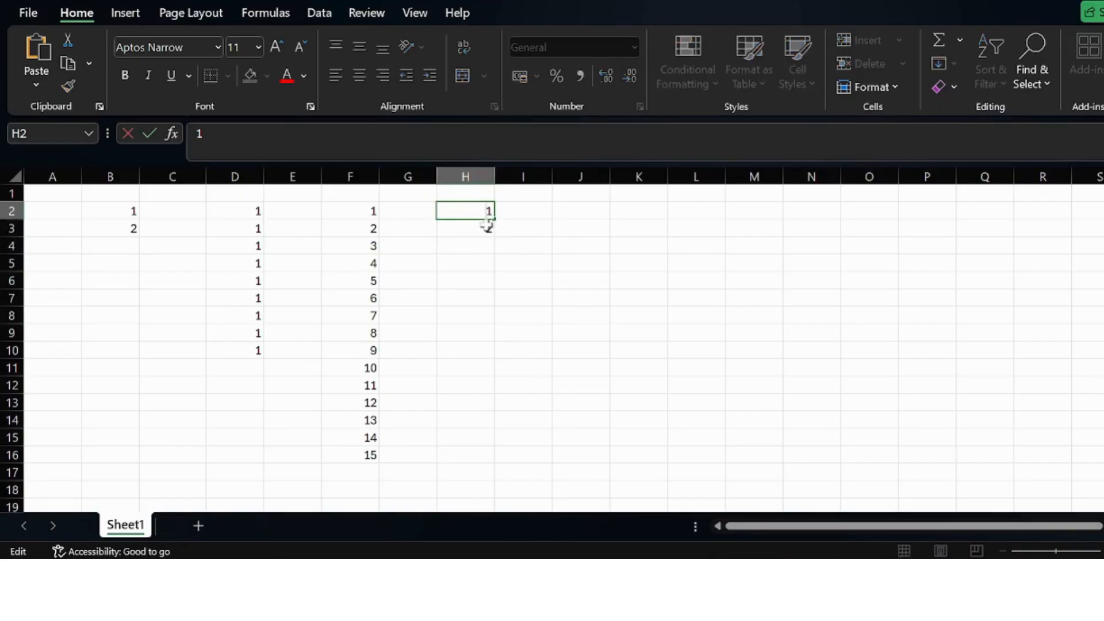
left_click(579, 244)
left_click_drag(489, 213, 495, 439)
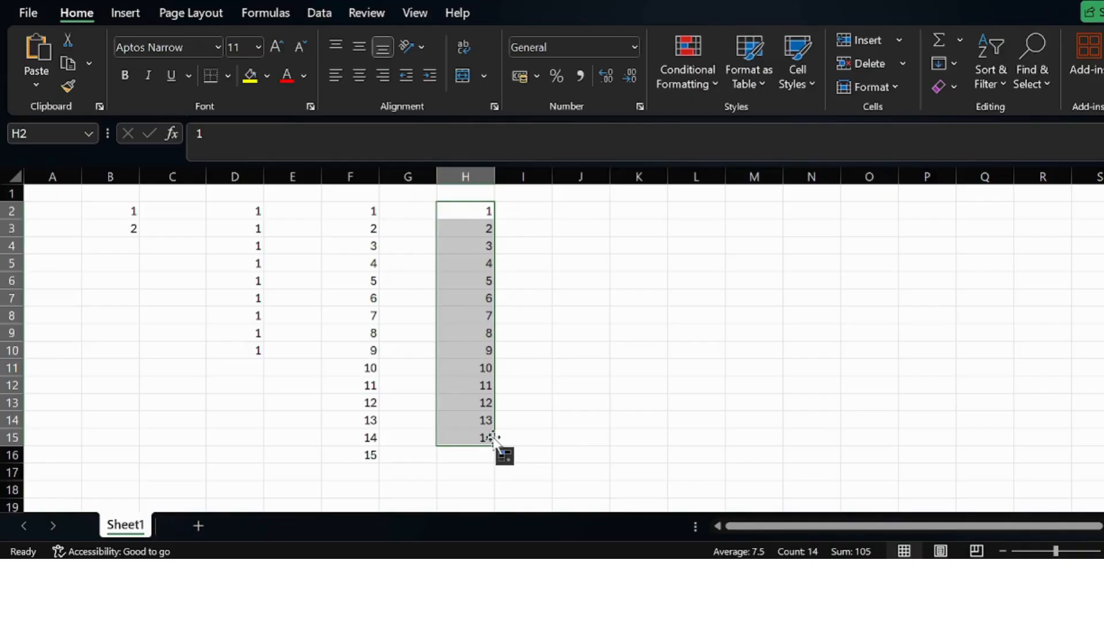
left_click(620, 263)
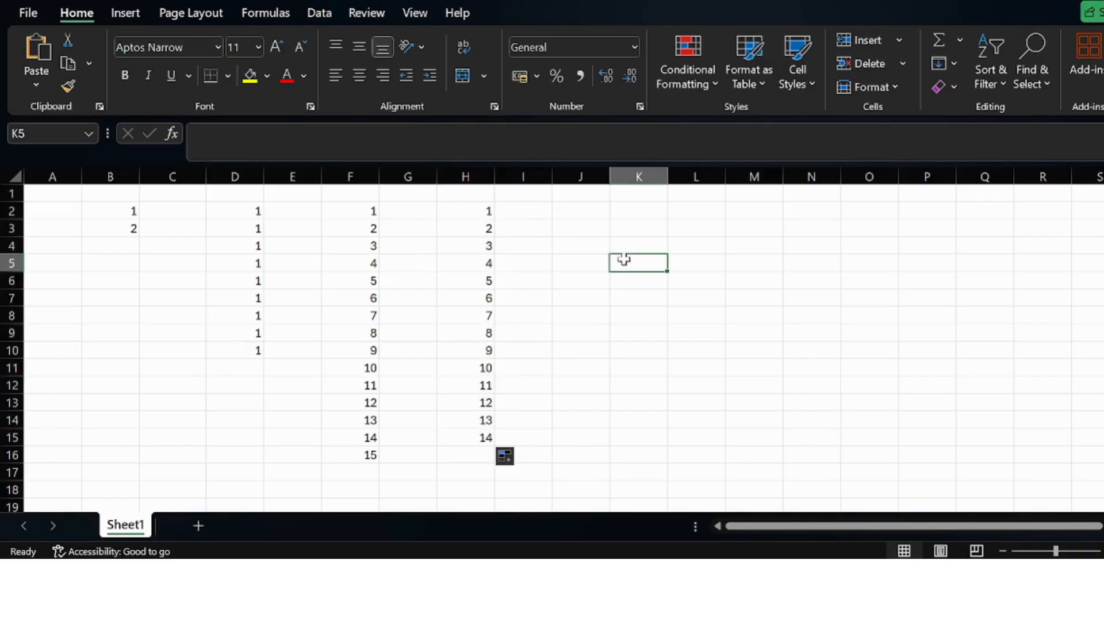
Step: Enter the text "hello excel" in cell K2
left_click(651, 216)
type("hell")
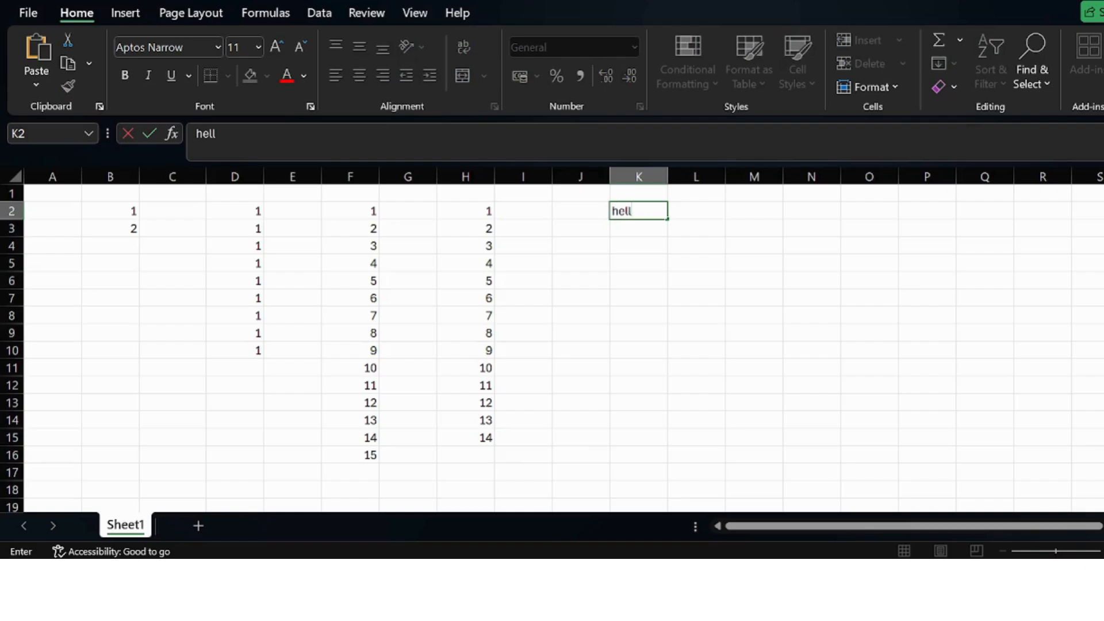
type("o excel")
key("Return")
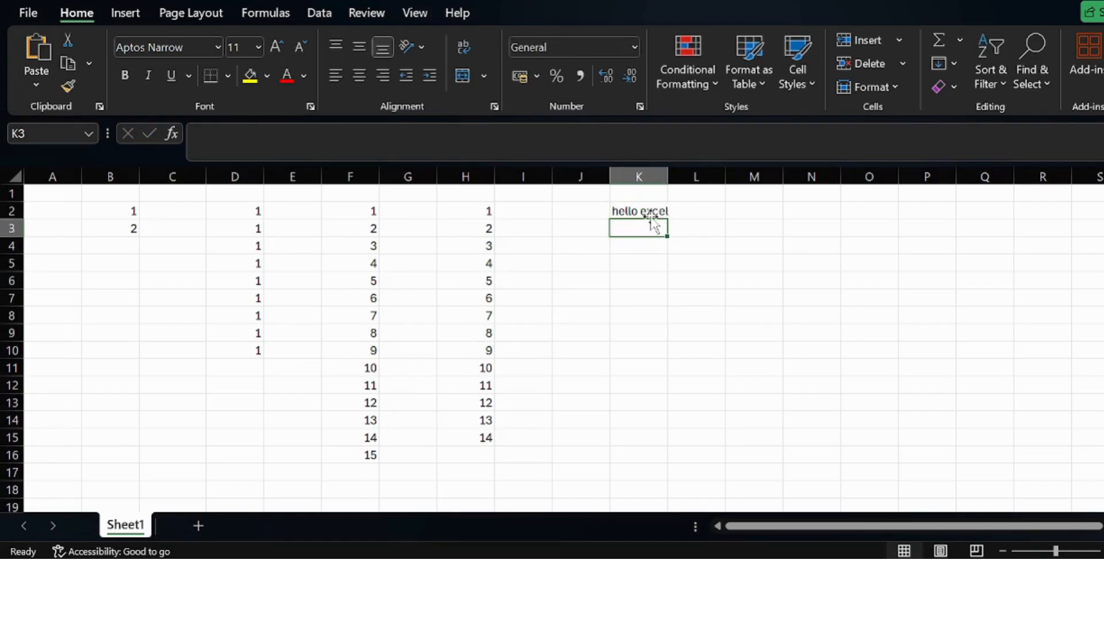
Step: Copy the text in K2 into K1 and clear the contents of K2
left_click(656, 211)
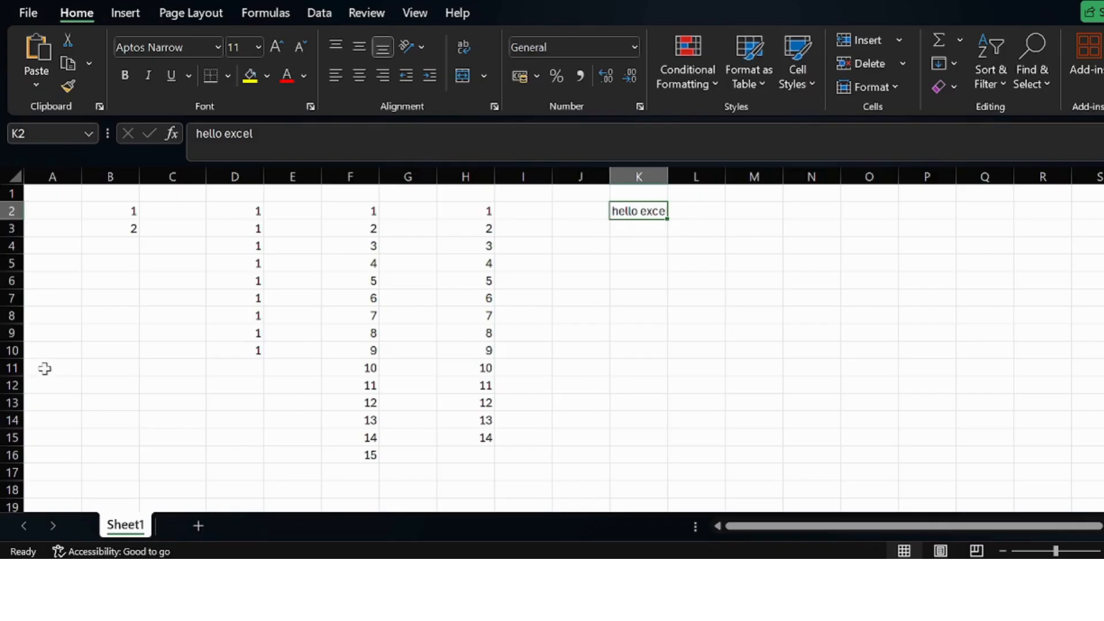
left_click(646, 195)
left_click(636, 208)
key("ctrl+c")
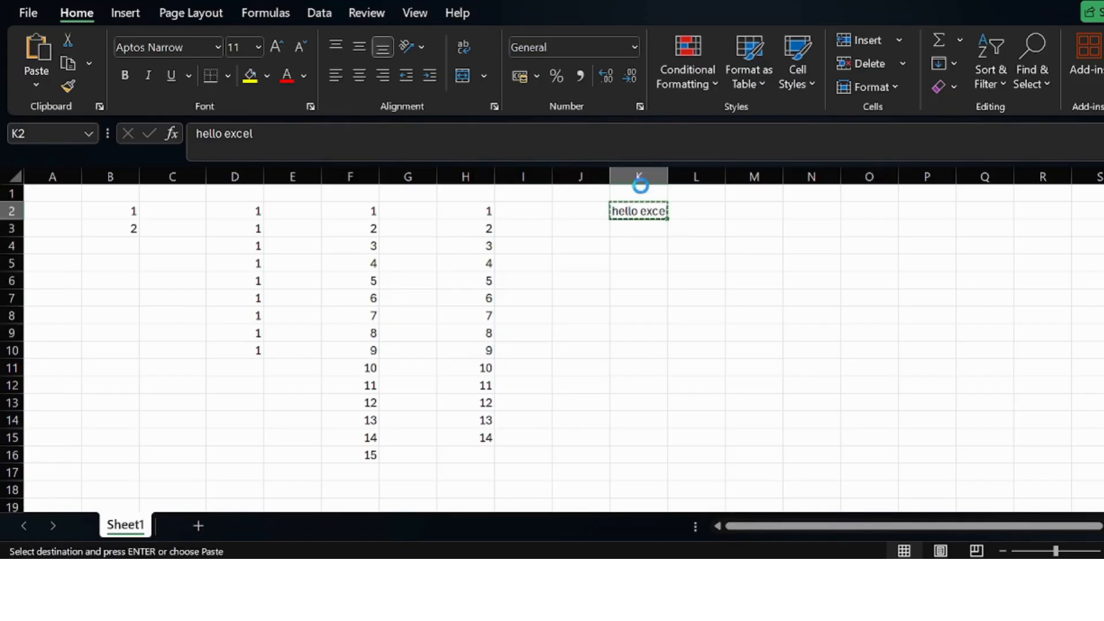
key("ctrl+v")
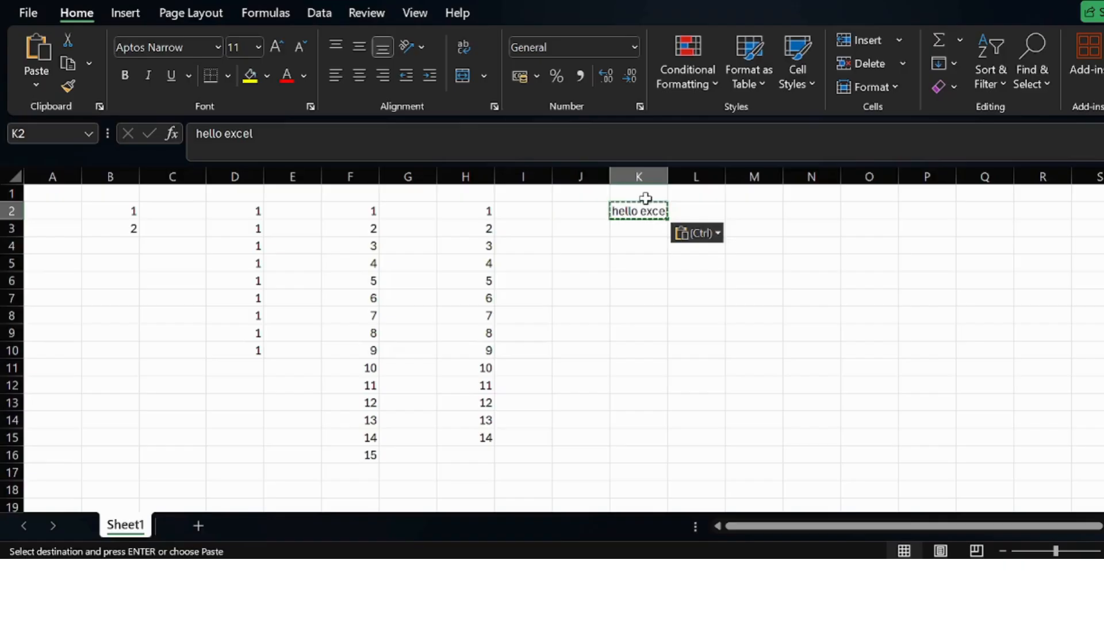
left_click(646, 194)
key("ctrl+v")
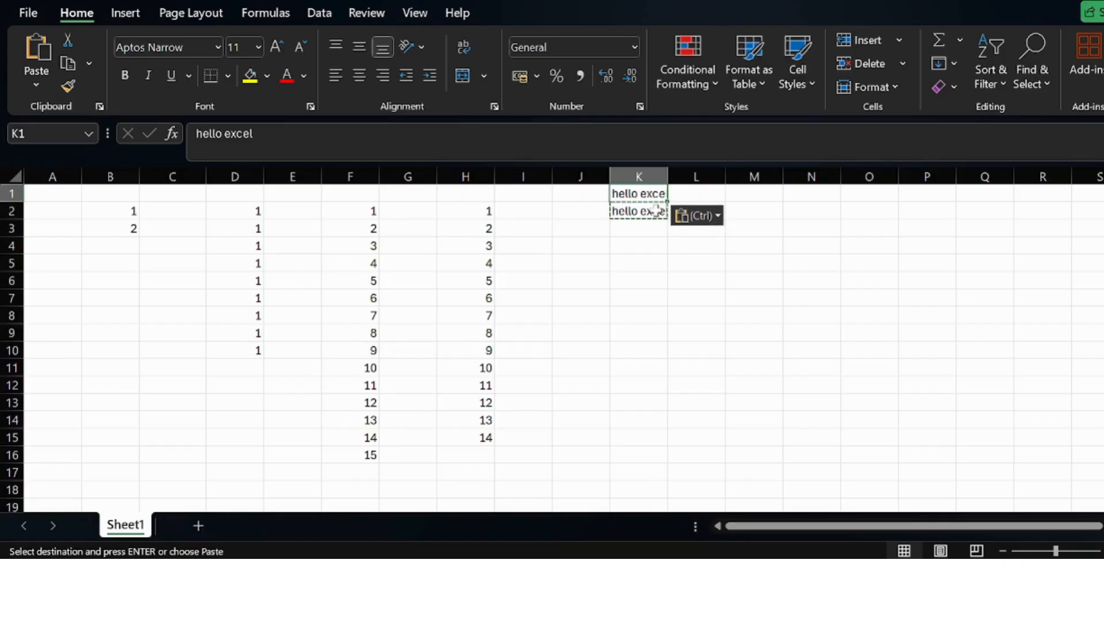
left_click(658, 211)
key("Escape")
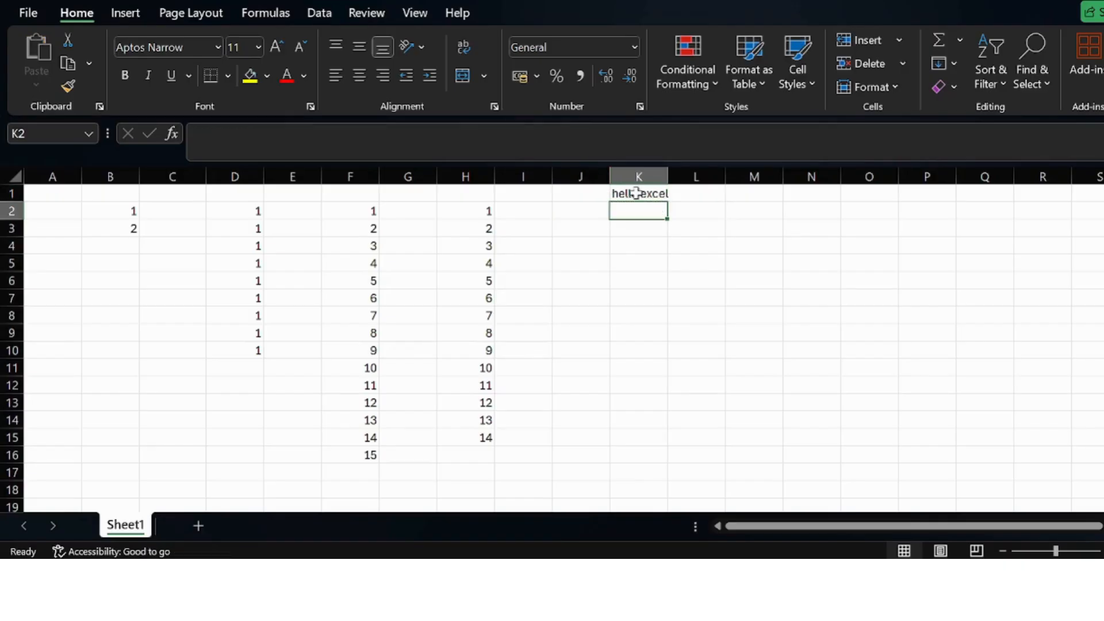
left_click(637, 193)
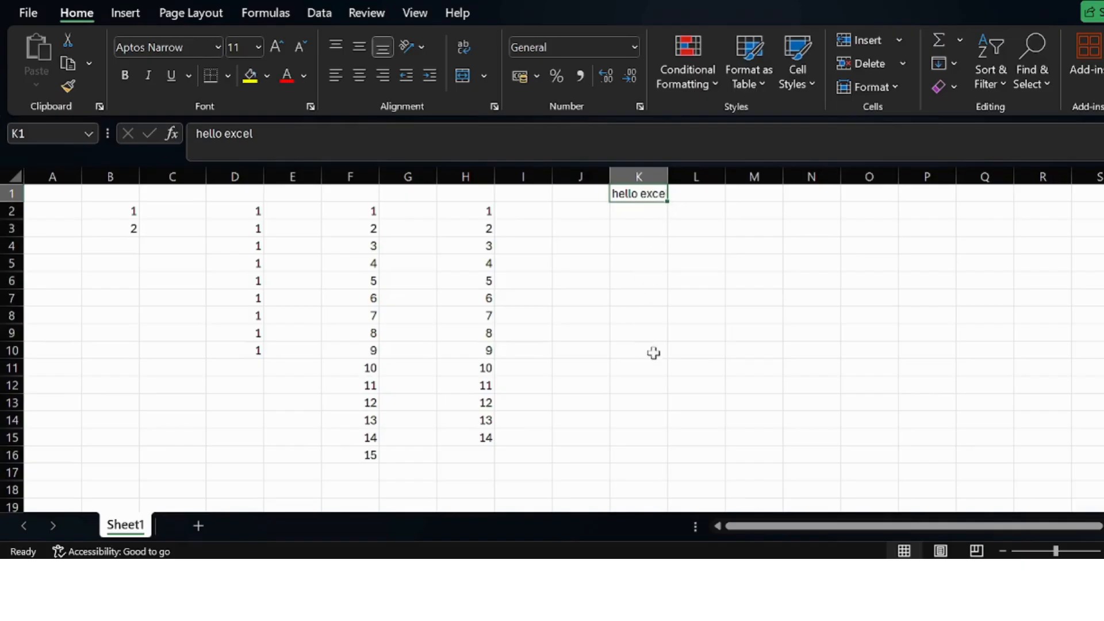
Step: Fill the text in K1 down through K12 with AutoFill
left_click(638, 385)
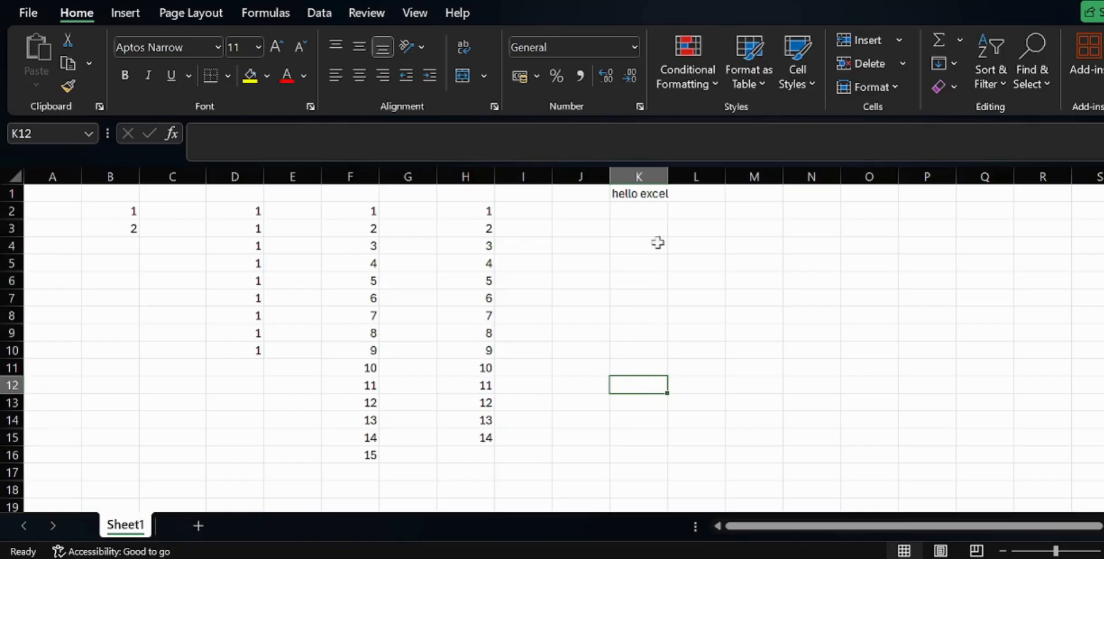
left_click(646, 194)
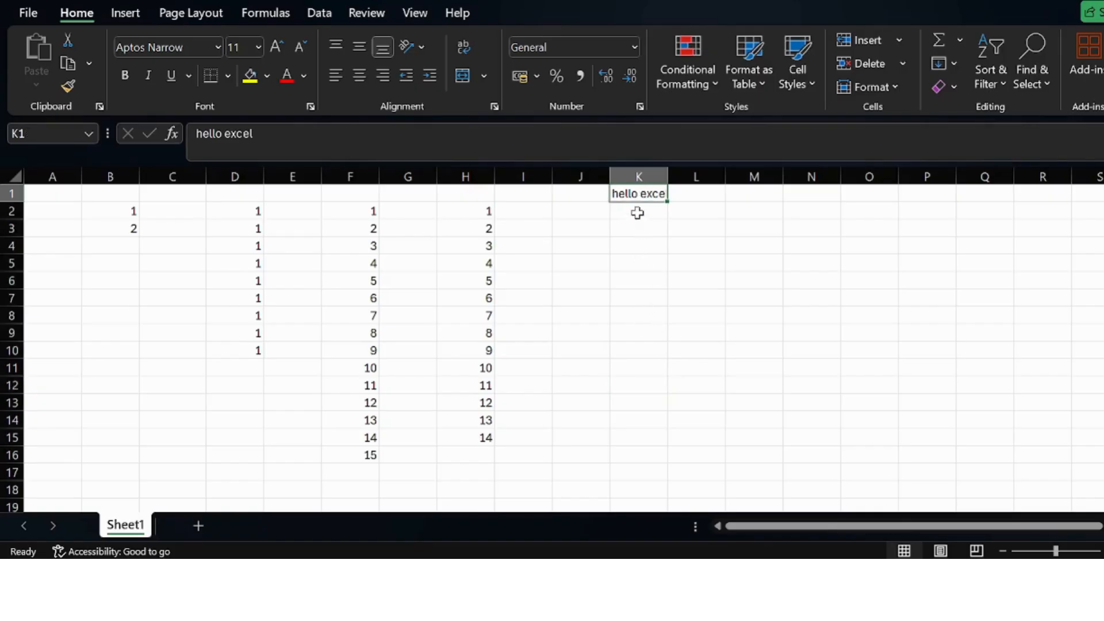
left_click(636, 211)
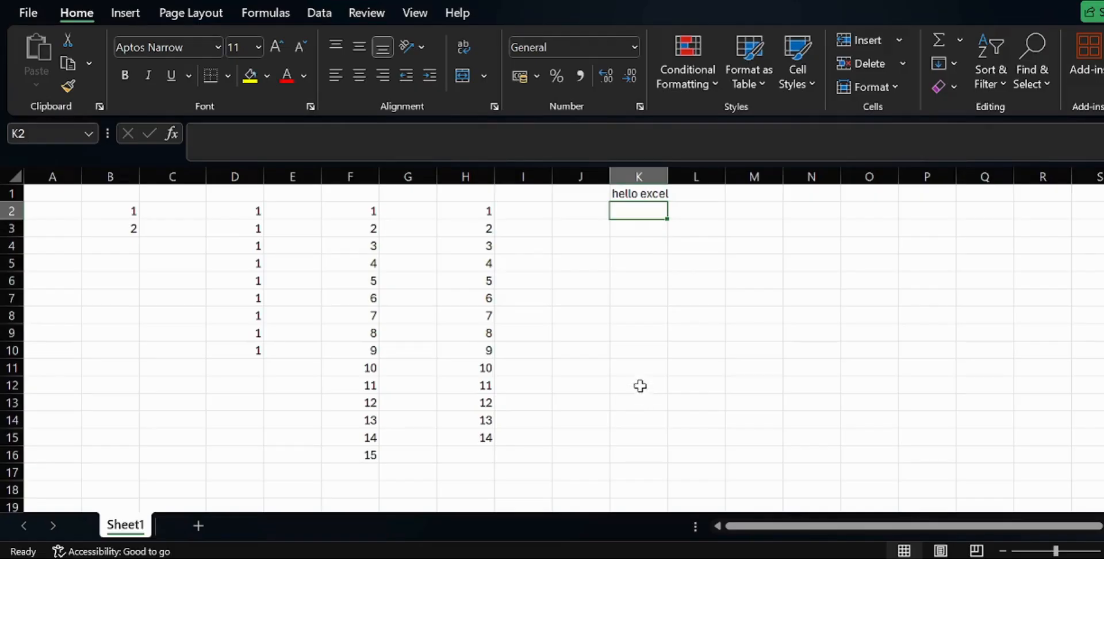
left_click(627, 195)
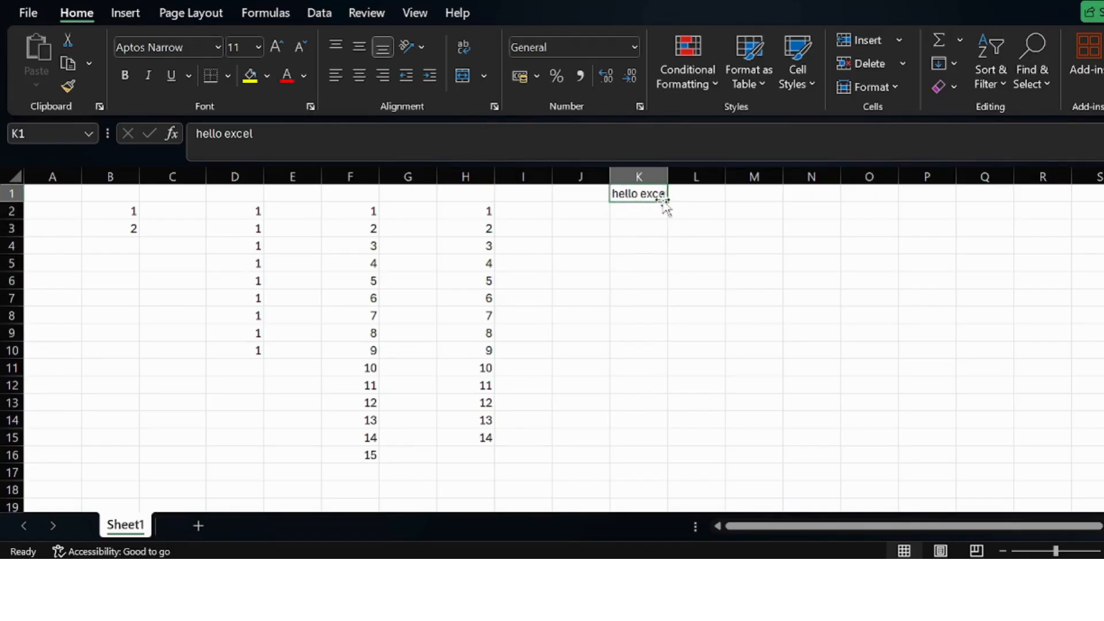
left_click_drag(668, 204, 682, 394)
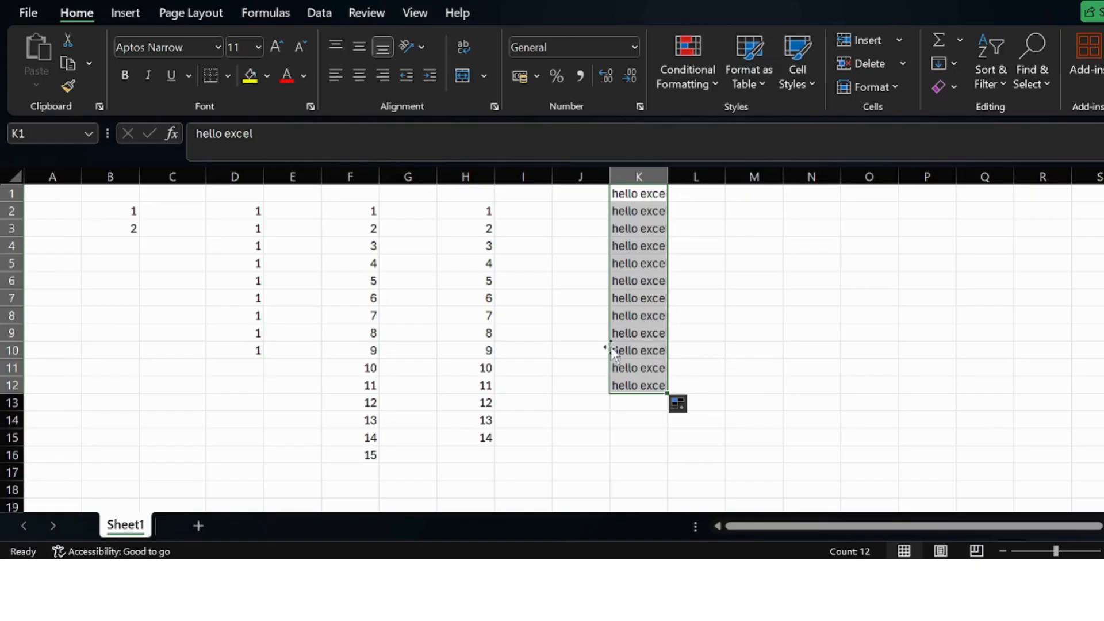
left_click(679, 287)
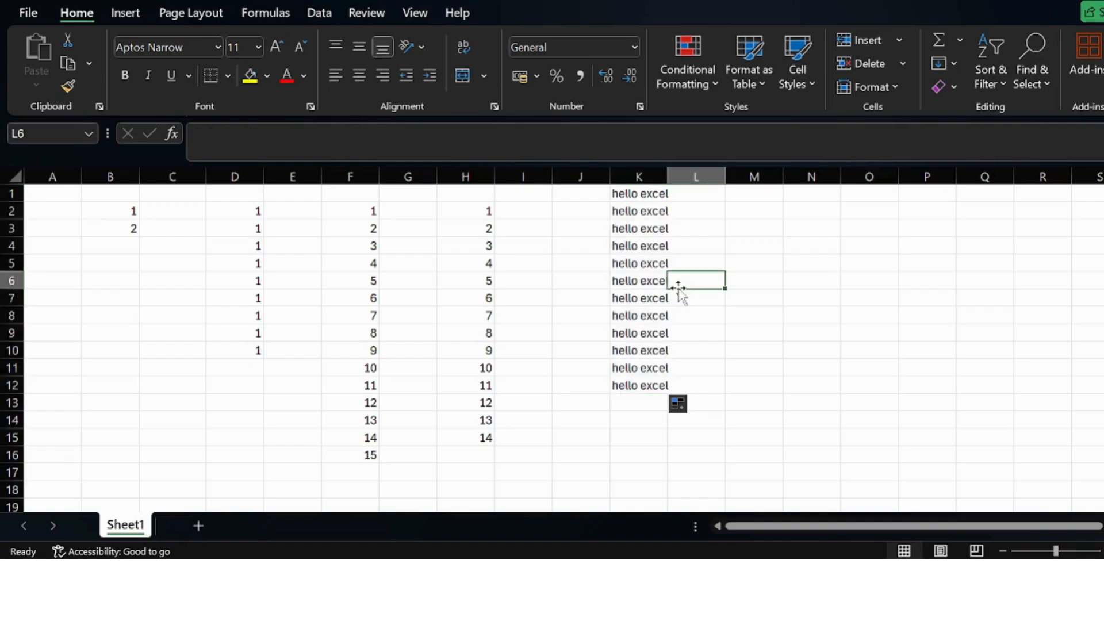
Step: Widen column K slightly so the full "hello excel" text fits inside its cells
left_click(649, 195)
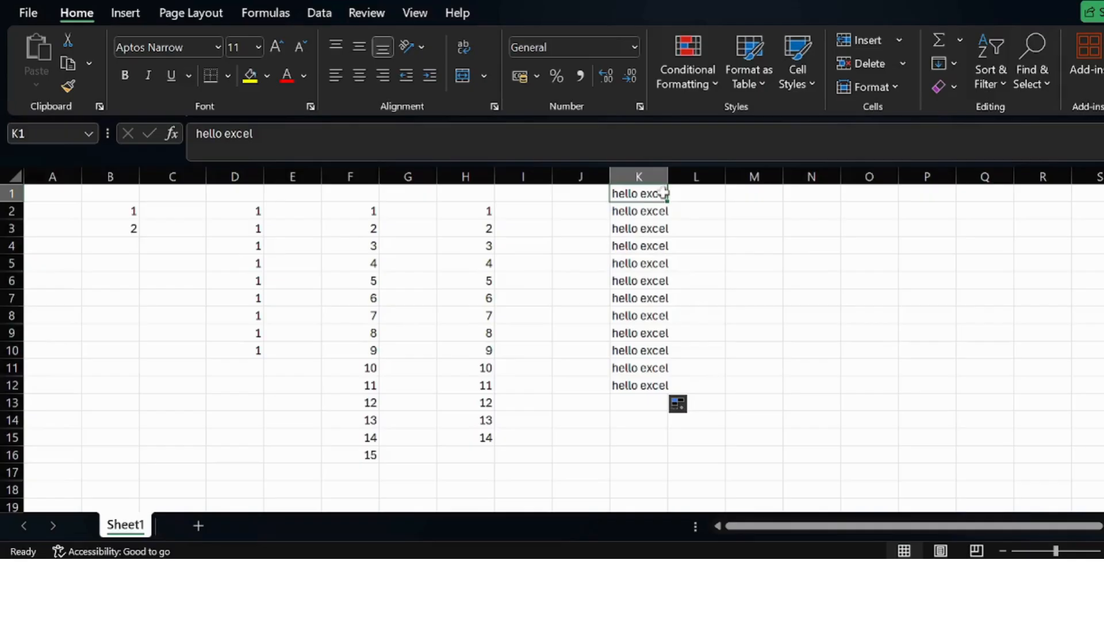
left_click_drag(667, 176, 676, 182)
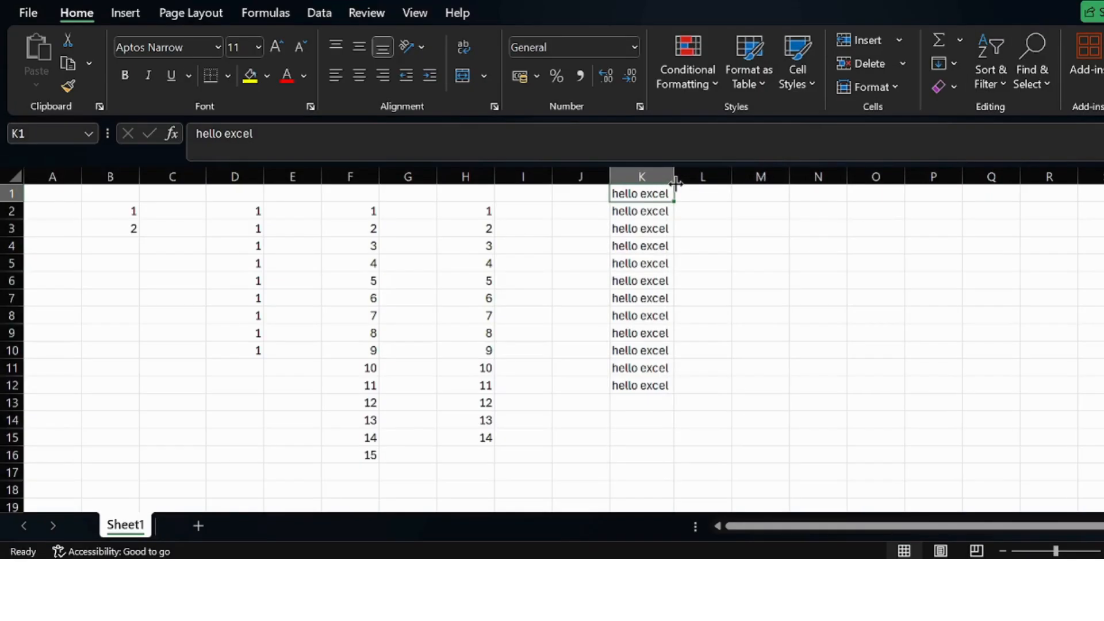
Step: Widen column K further so there is extra room beside the "hello excel" text
left_click(682, 278)
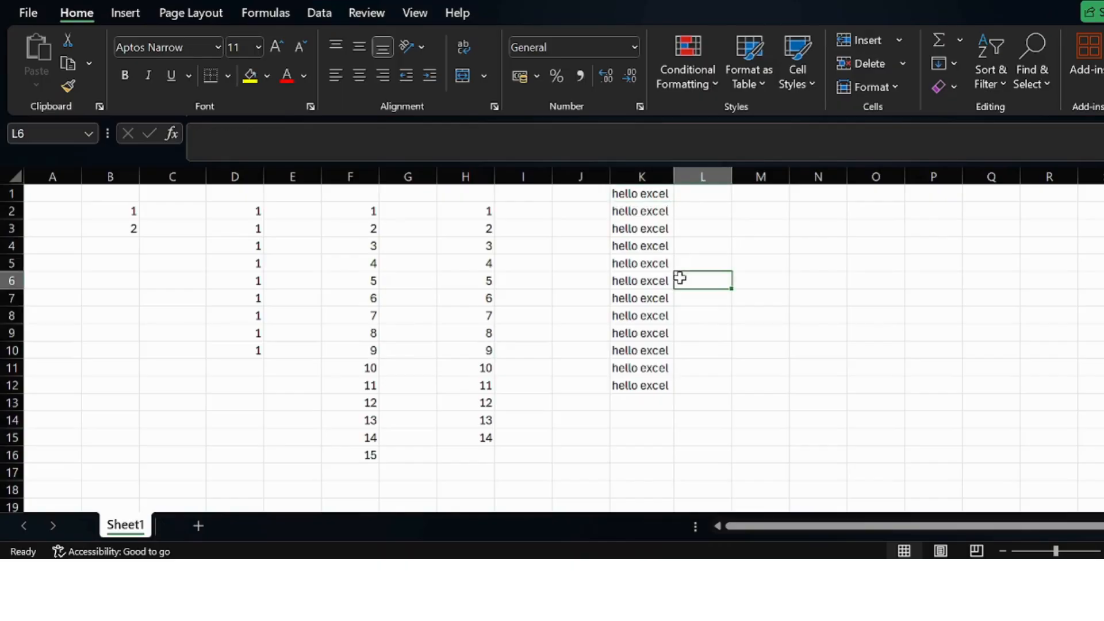
left_click(640, 195)
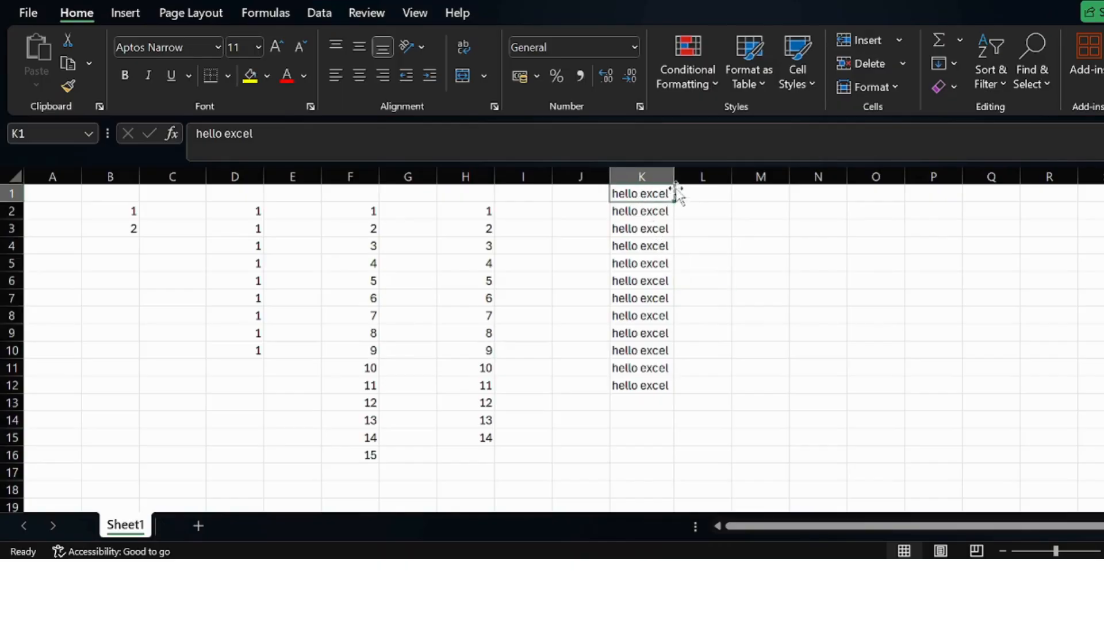
left_click_drag(675, 183, 705, 194)
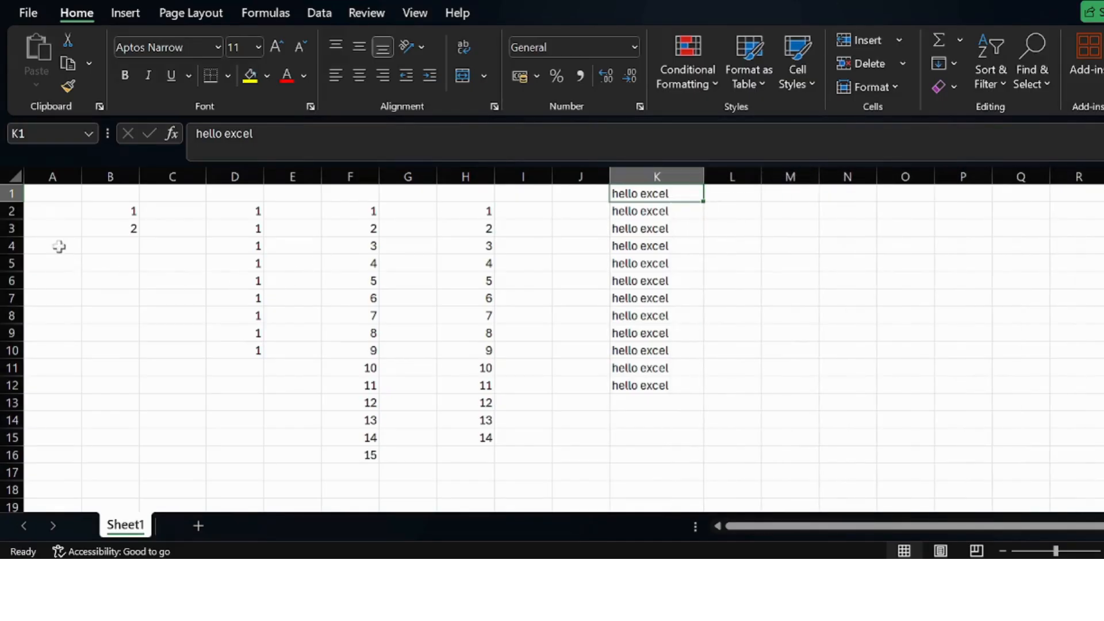
Step: Increase the height of row 2 slightly
left_click(16, 212)
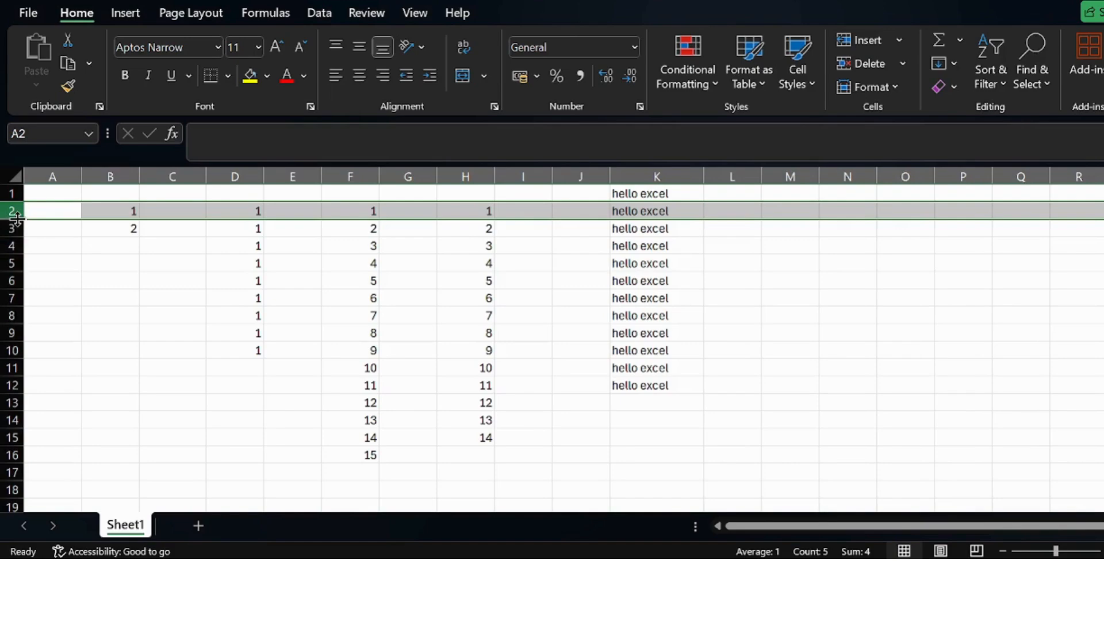
mouse_move(16, 218)
left_mouse_down()
mouse_move(11, 253)
mouse_move(8, 226)
left_mouse_up()
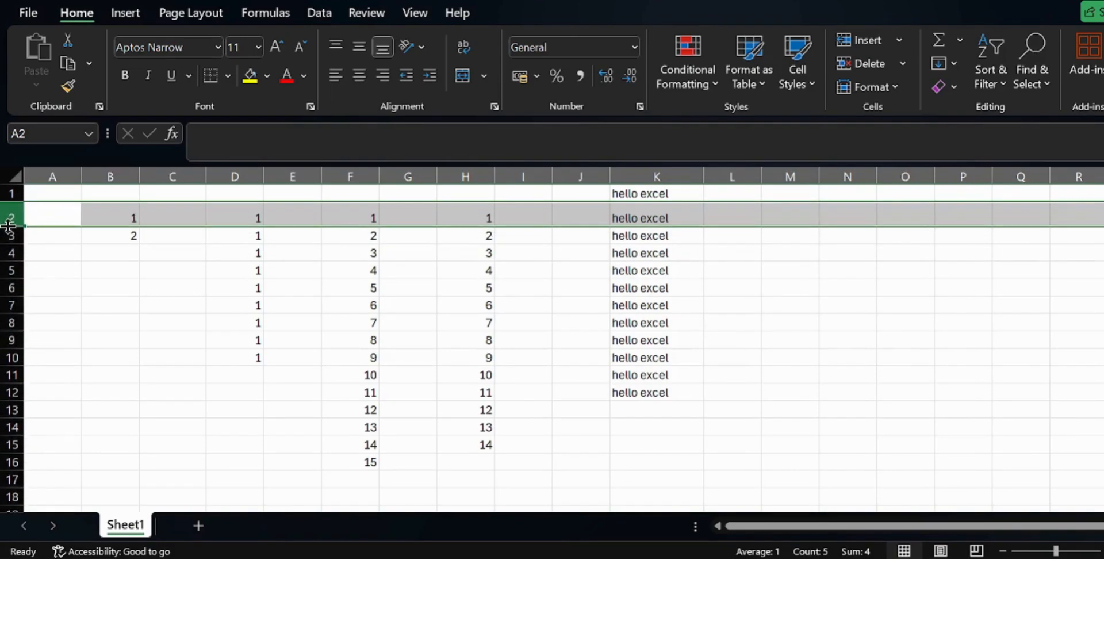
left_click(585, 305)
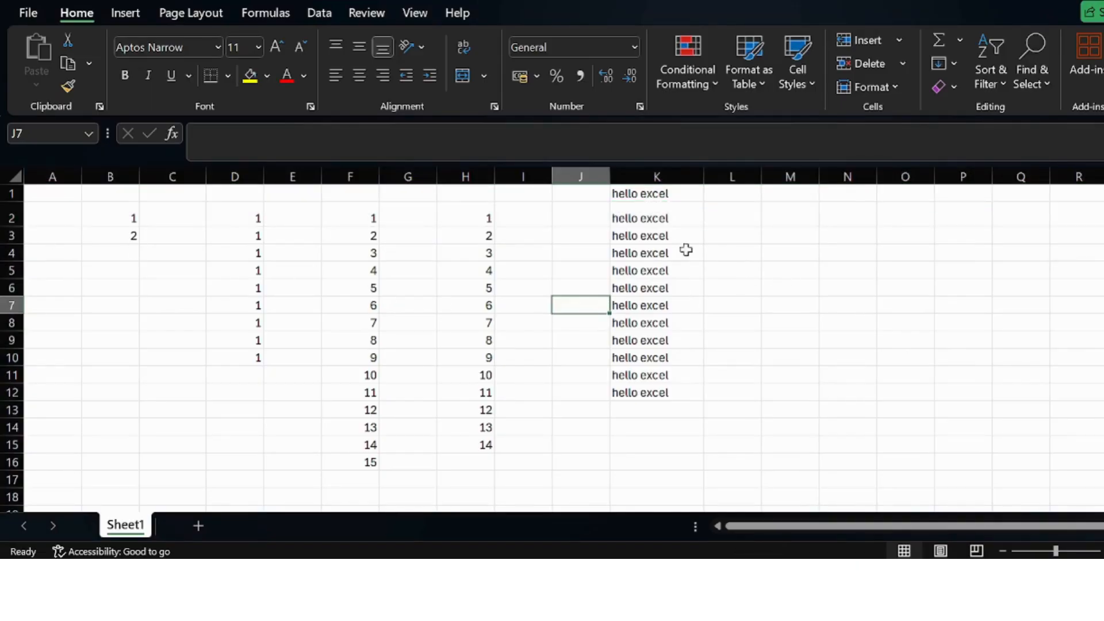
Step: Switch to "Excel Chapter Second week.pdf" in Edge to check the uses of Filling, and return to the Excel workbook
key("alt+Tab")
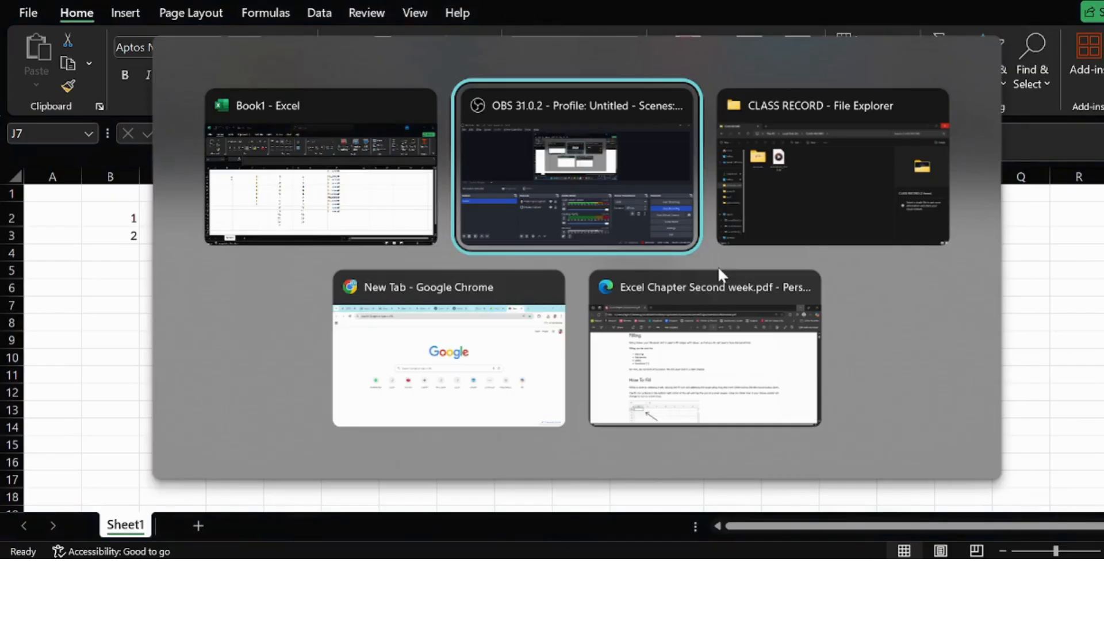
key("alt+Tab")
key("alt+Tab")
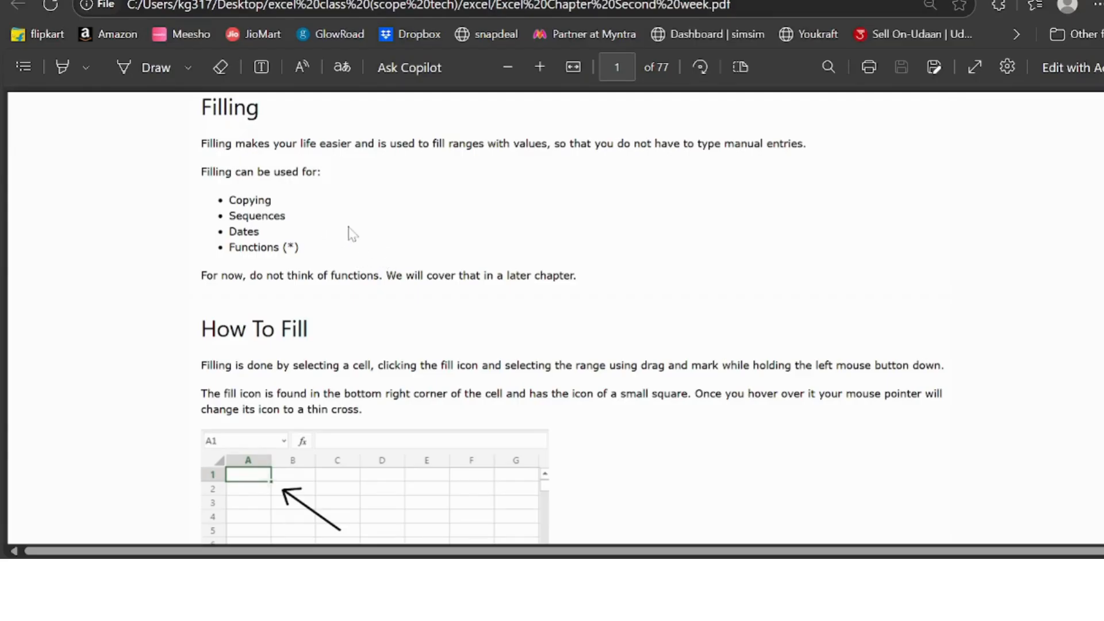
key("alt+Tab")
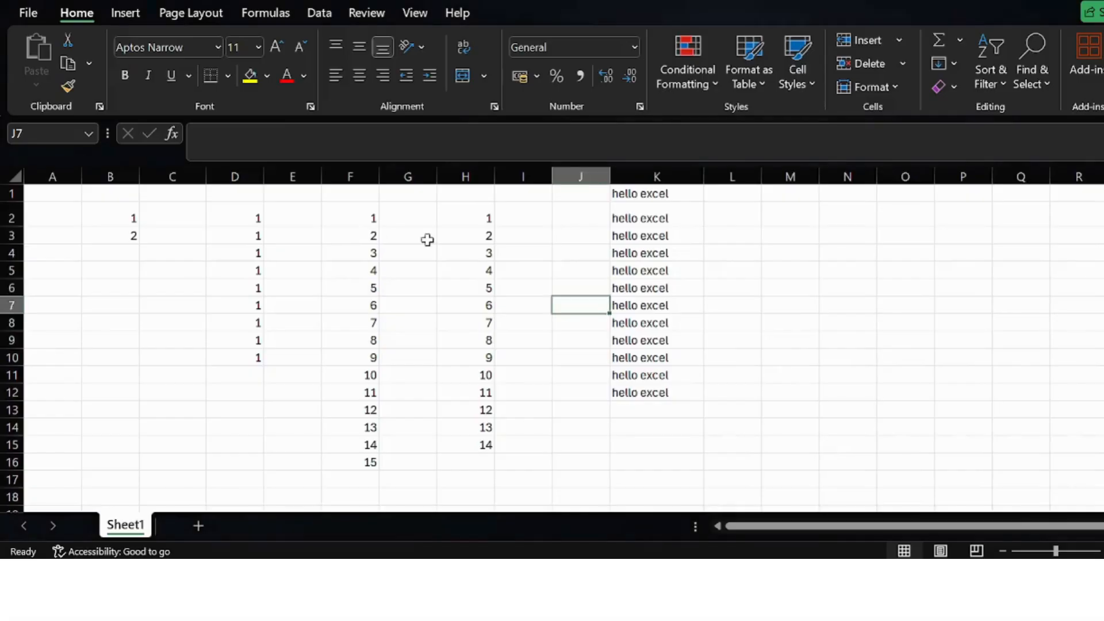
Step: Enter the number 1 in cell M2
left_click(738, 198)
left_click(770, 214)
type("1")
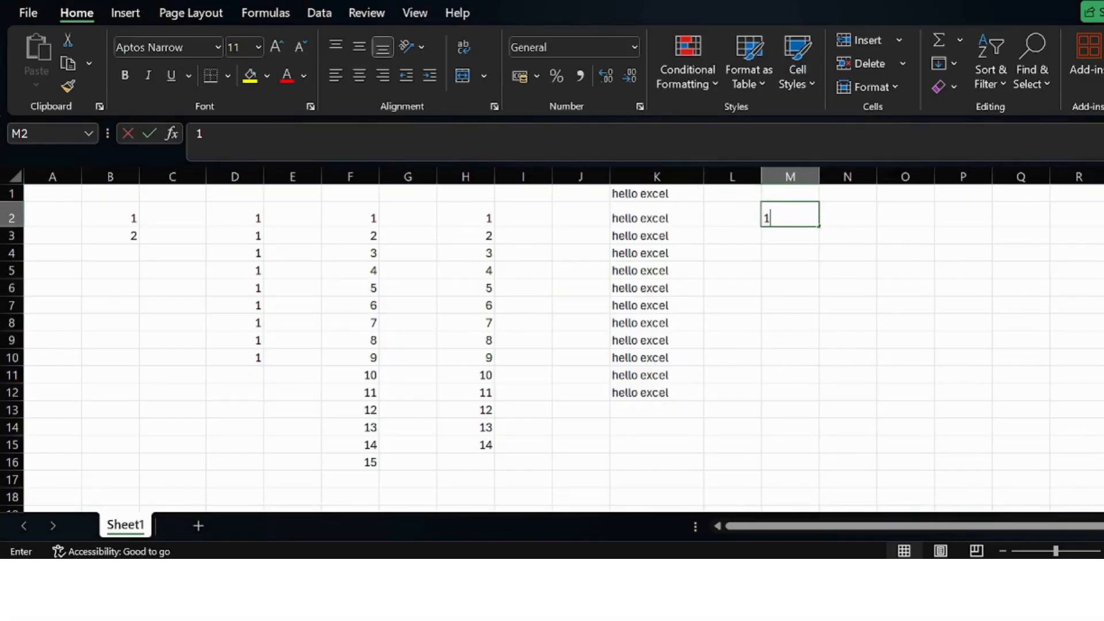
key("Return")
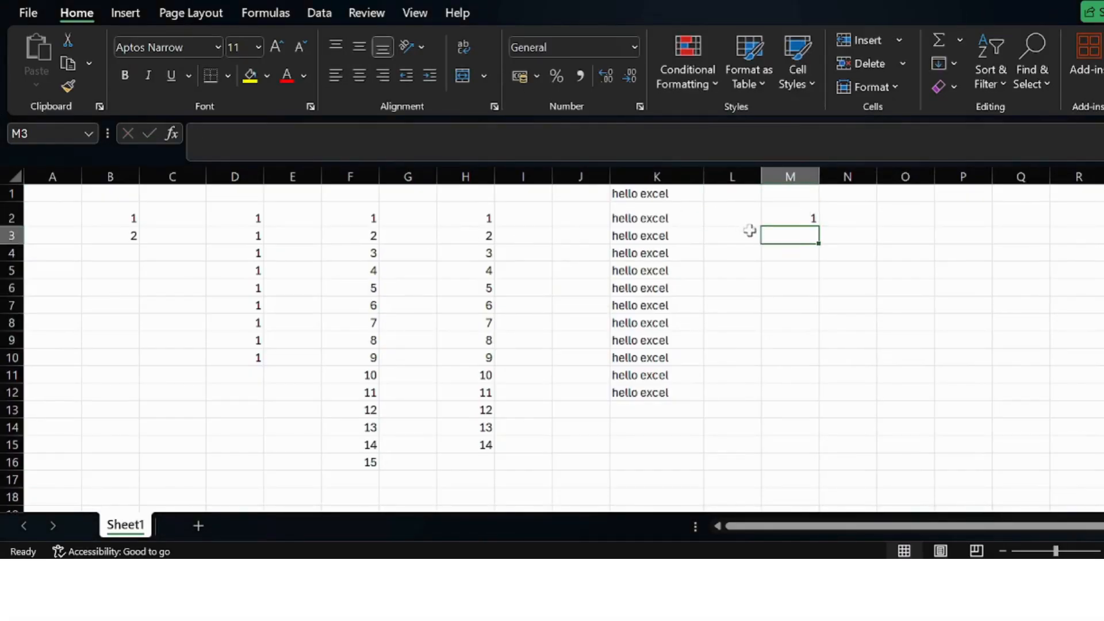
Step: Enter the copy-shortcut label "crt+c" in cell O2
left_click(793, 460)
left_click(806, 207)
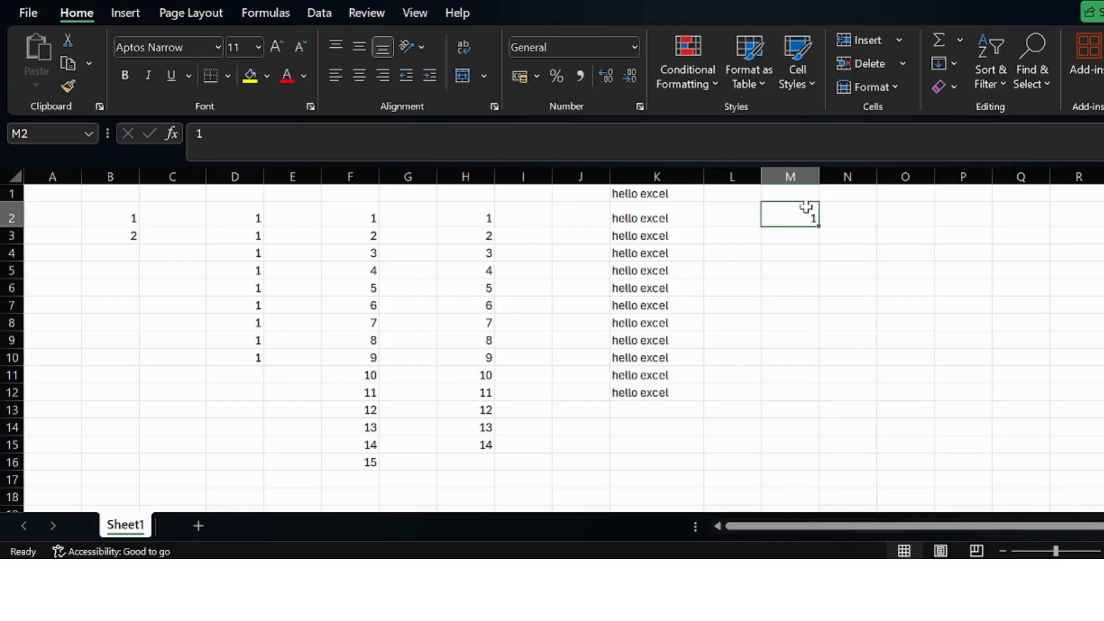
key("ctrl+c")
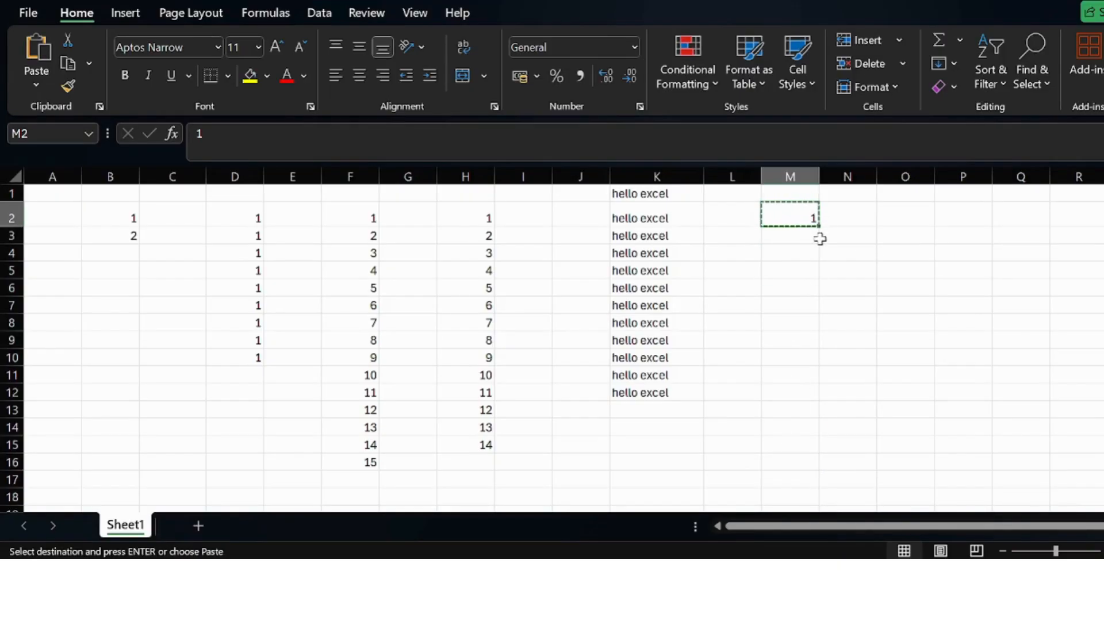
left_click(914, 218)
key("Escape")
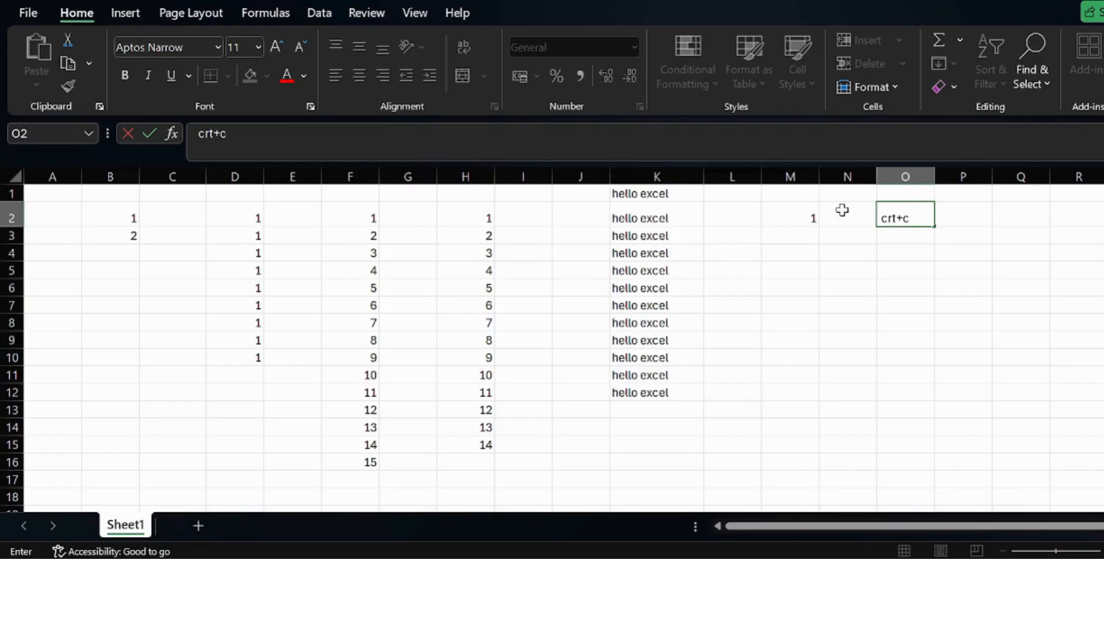
left_click(809, 216)
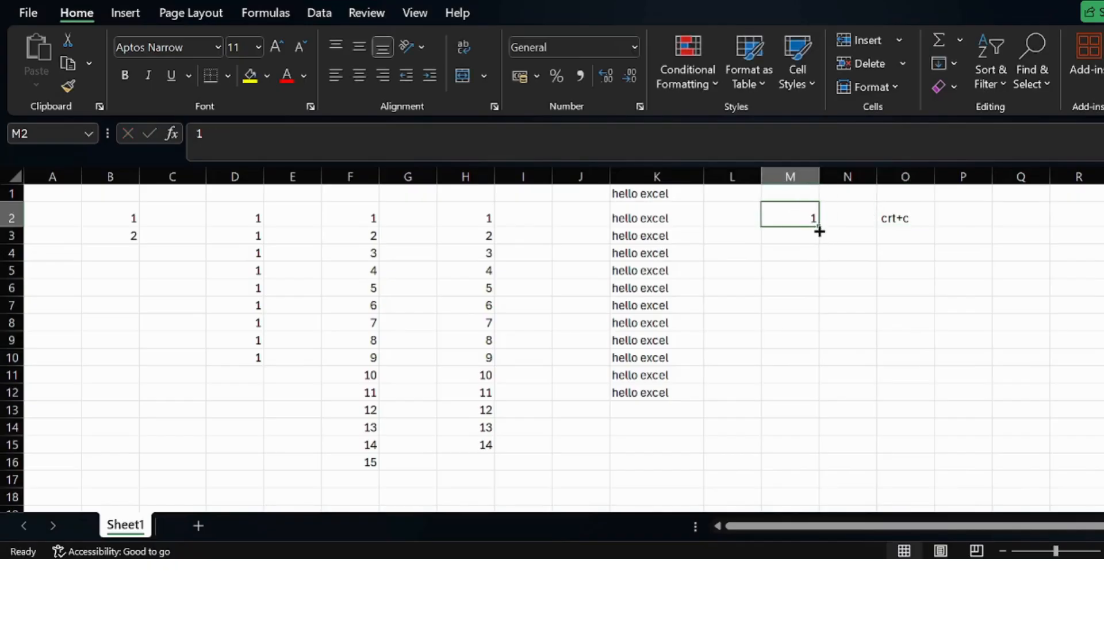
key("ctrl+c")
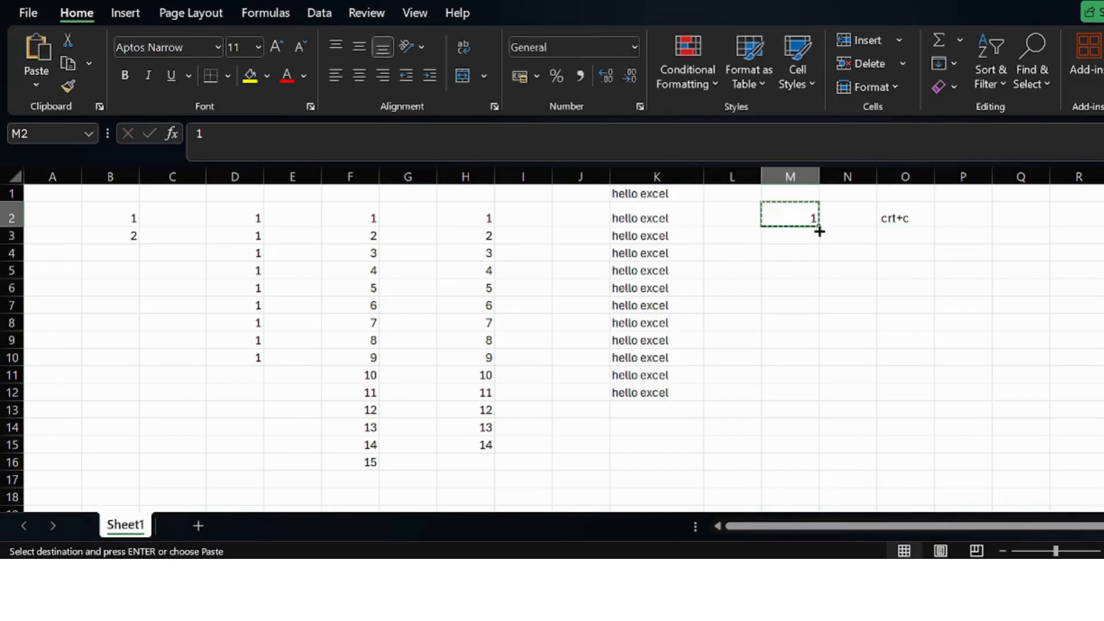
key("Escape")
Step: Correct the label in cell O2 to read "ctrl+c"
left_click(892, 219)
double_click(891, 219)
key("BackSpace")
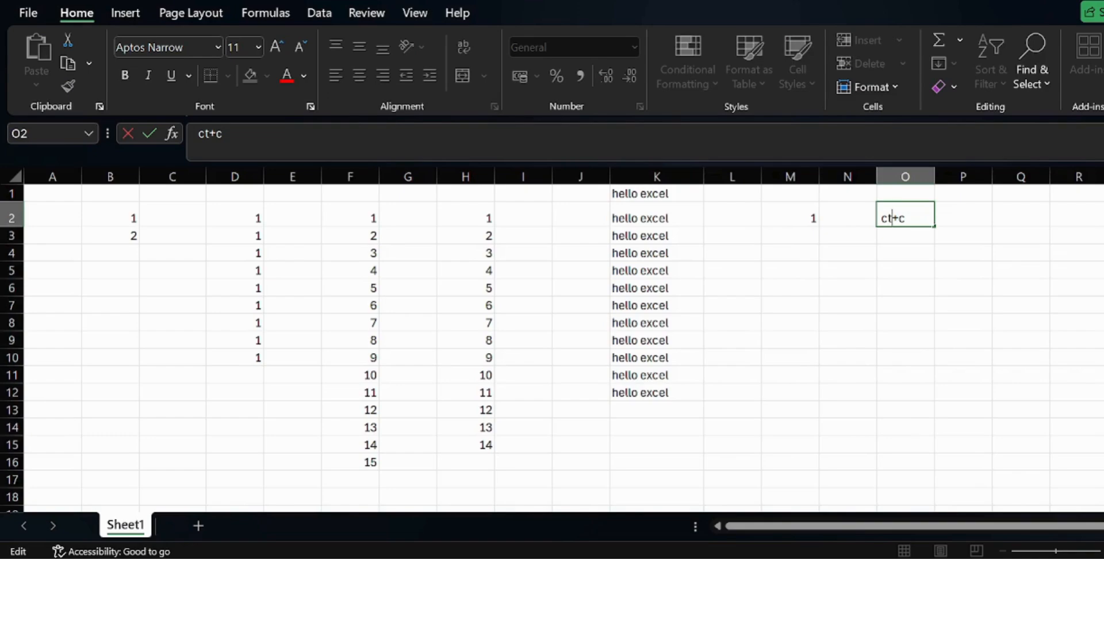
type("rl")
key("Return")
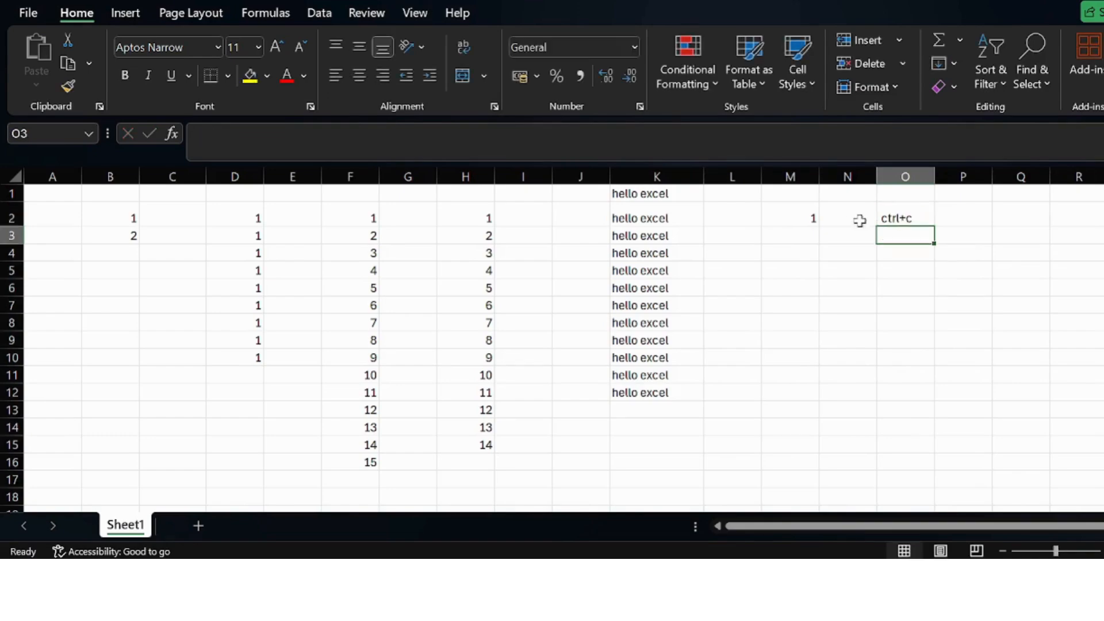
left_click(817, 218)
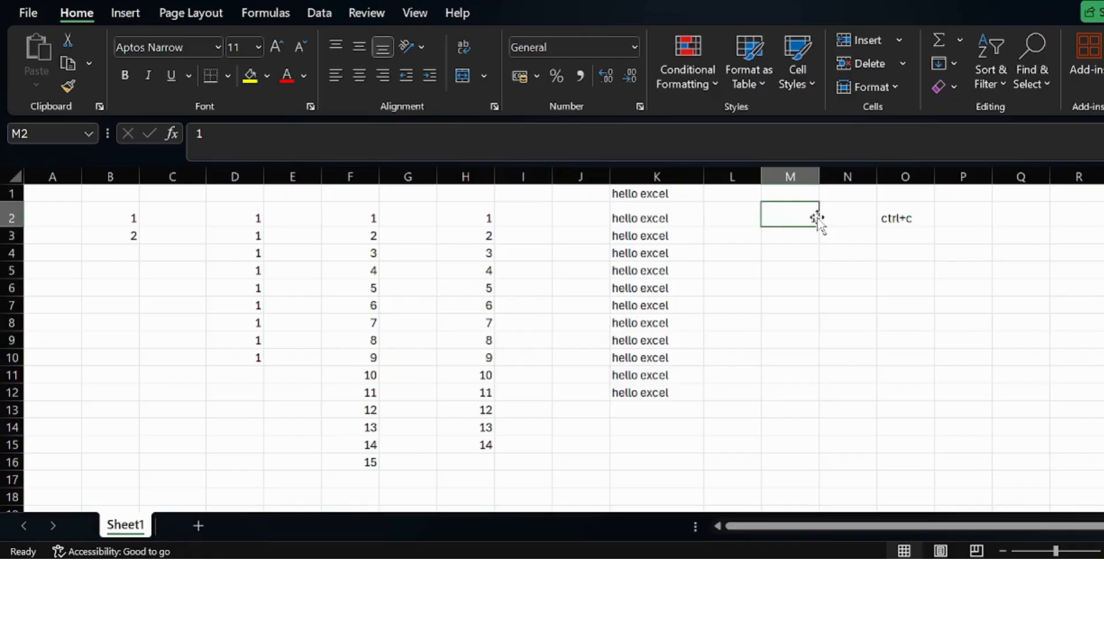
key("ctrl+c")
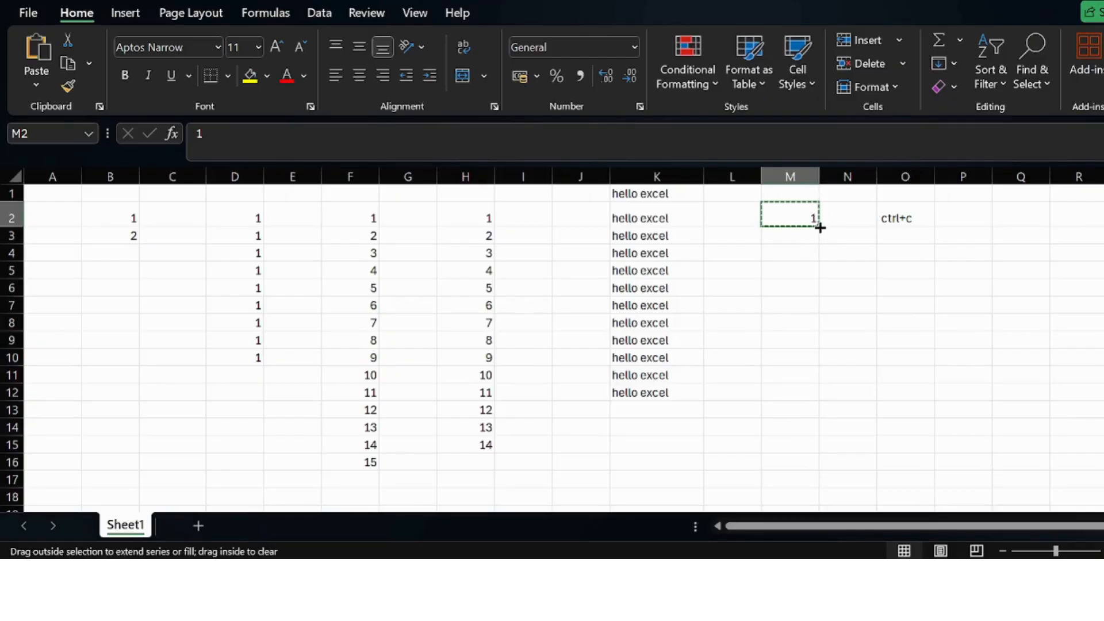
key("Escape")
left_click(787, 234)
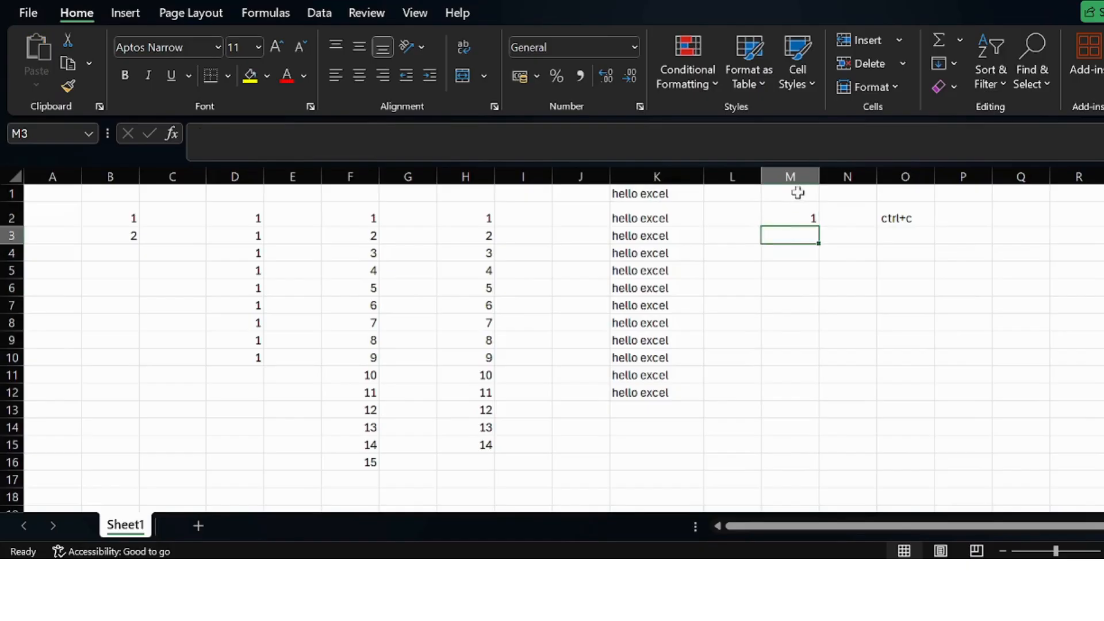
Step: Copy the value in M2 and paste it into the range M4:M17
left_click(803, 205)
key("ctrl+c")
left_click(808, 253)
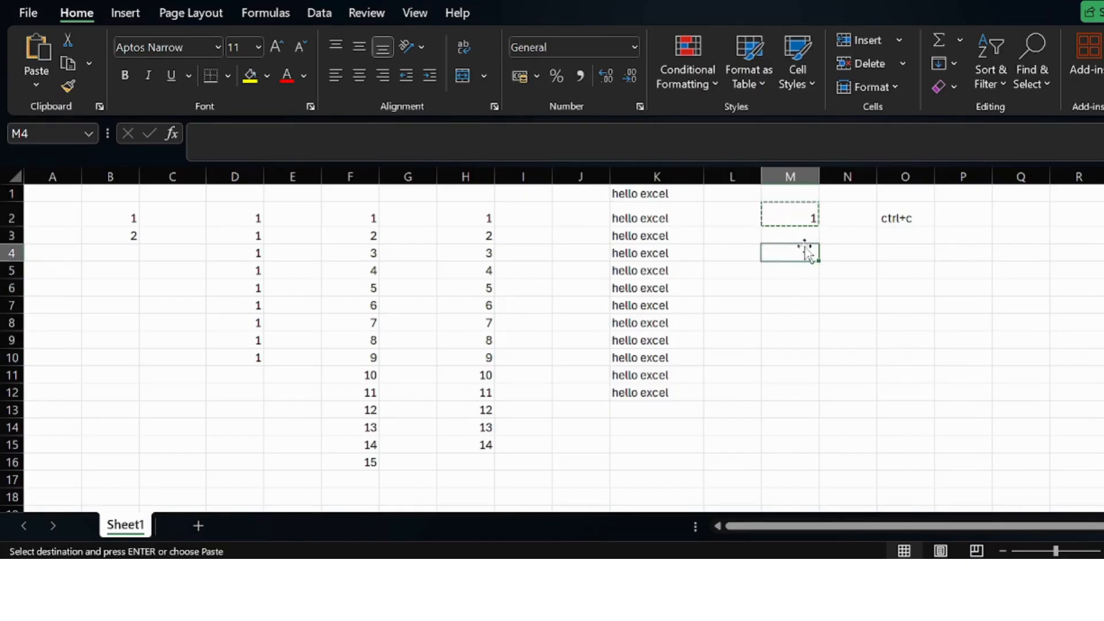
key("shift+Down")
key("shift+Down")
key("shift+Down")
key("shift+Down")
key("shift+Down")
key("shift+Down")
key("shift+Down")
key("shift+Down")
key("shift+Down")
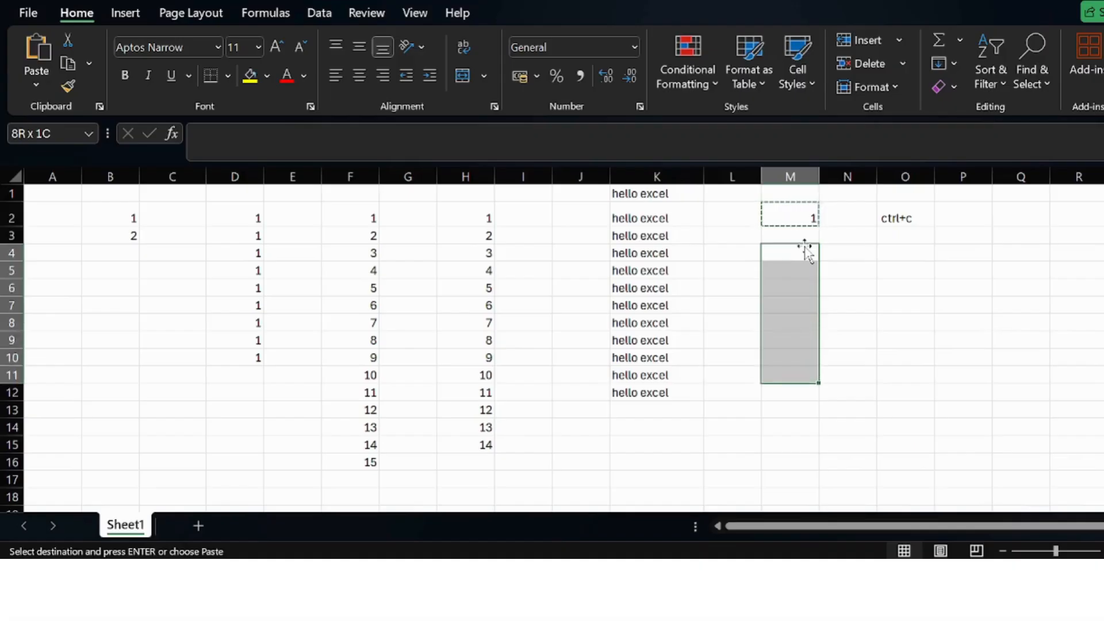
key("shift+Down")
key("shift+Down")
key("shift+Down")
key("shift+Down")
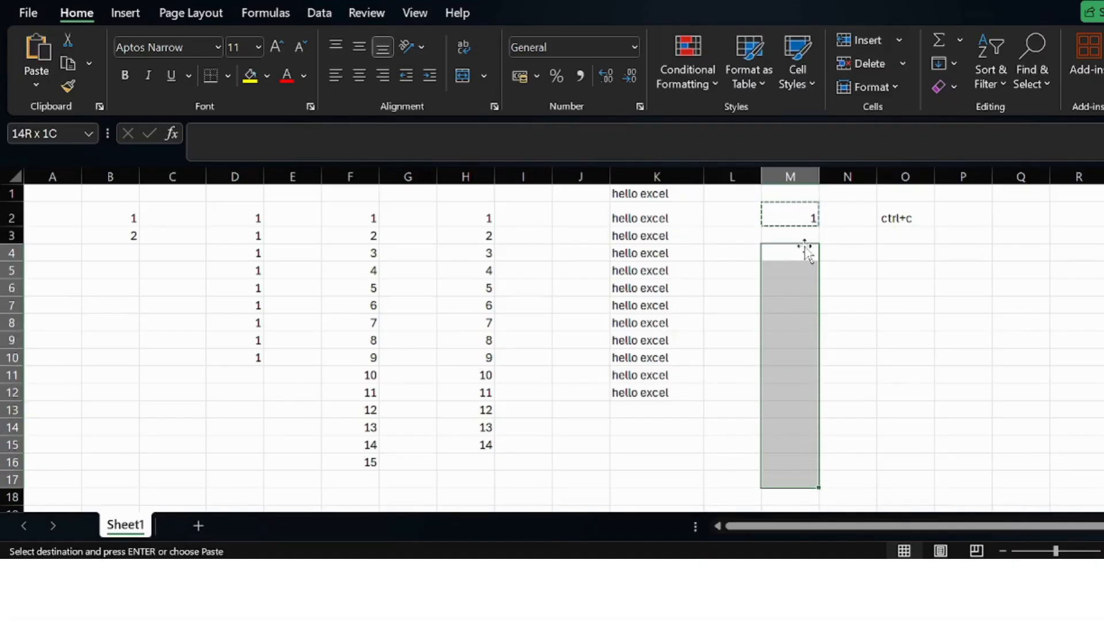
key("ctrl+v")
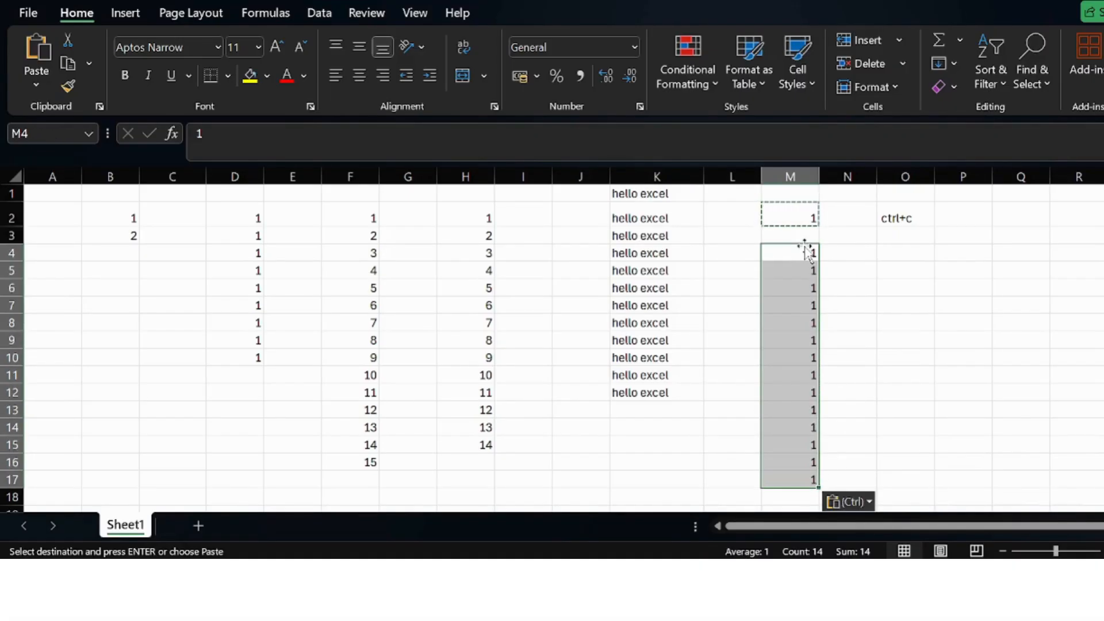
Step: Enter the paste-shortcut label "ctrl+v" in cell O3, below the copy-shortcut label
left_click(887, 271)
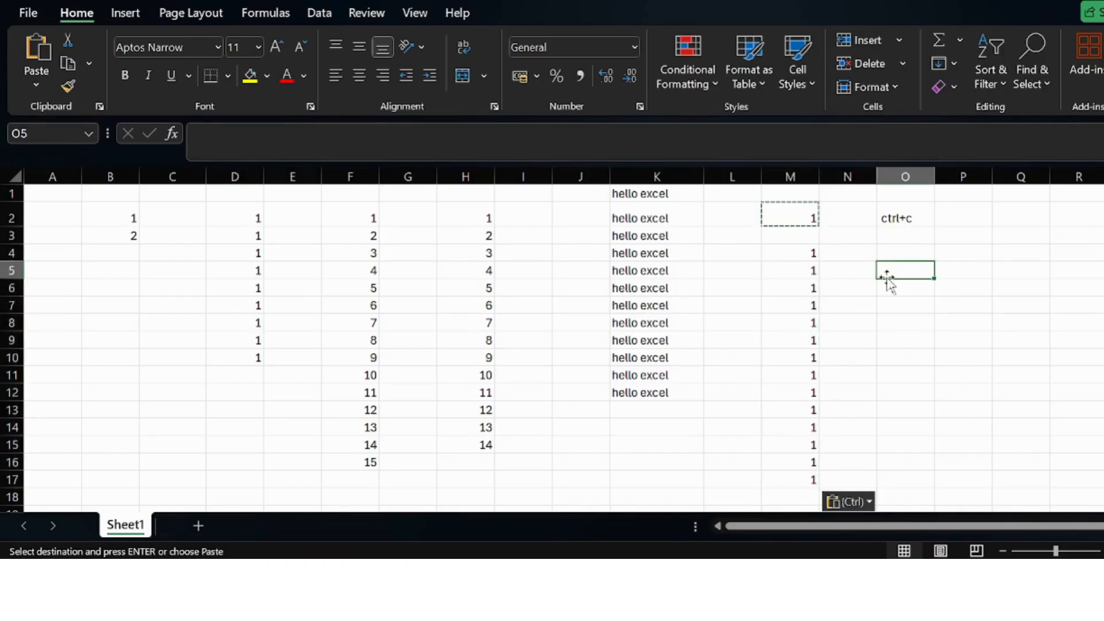
double_click(887, 278)
left_click(890, 236)
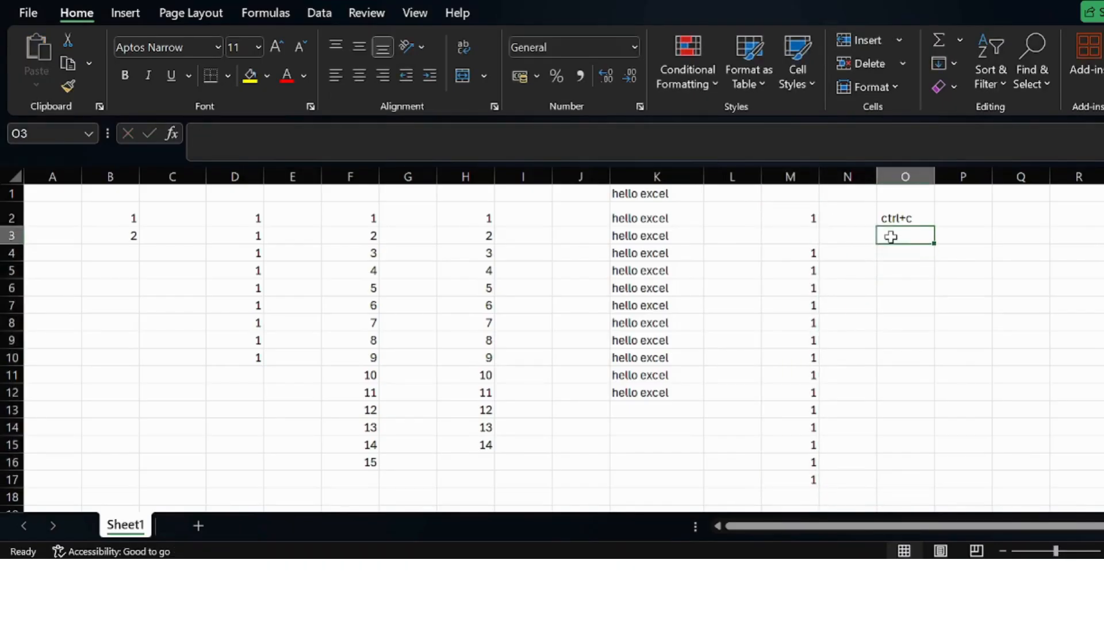
type("ctrl+v")
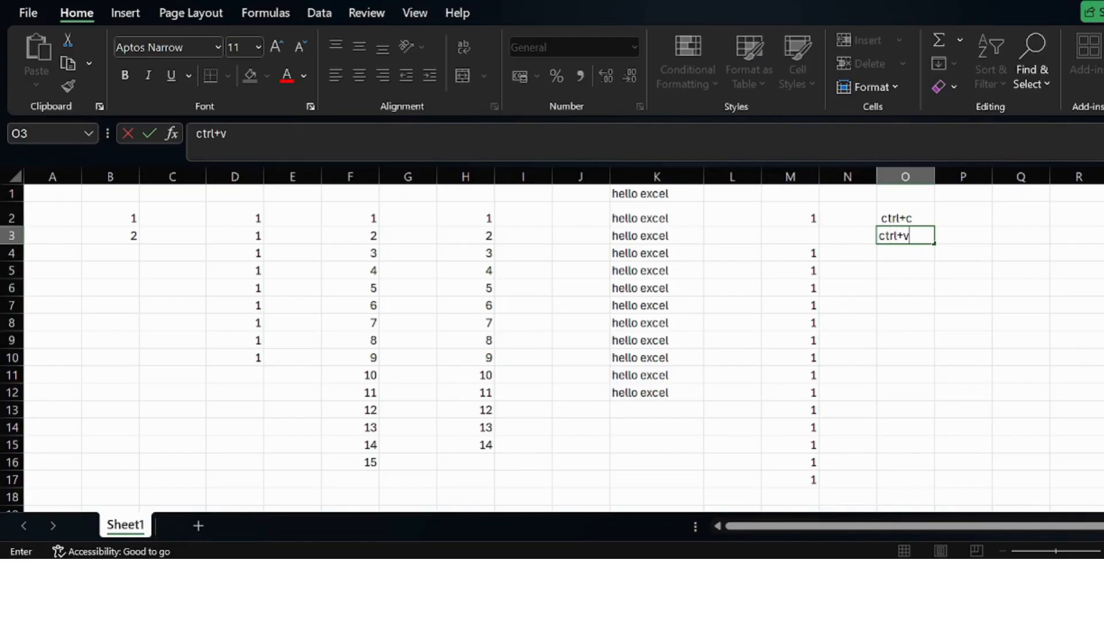
key("Return")
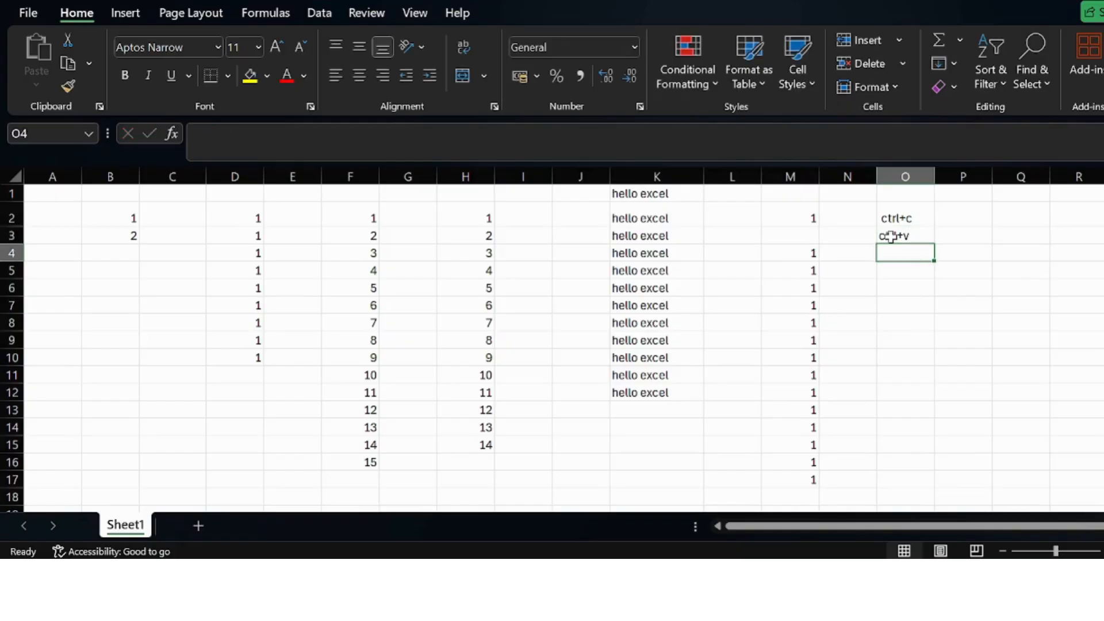
Step: Enter the number 1 in cell P2 and fill it down through P14 with AutoFill
key("Up")
key("Up")
key("Right")
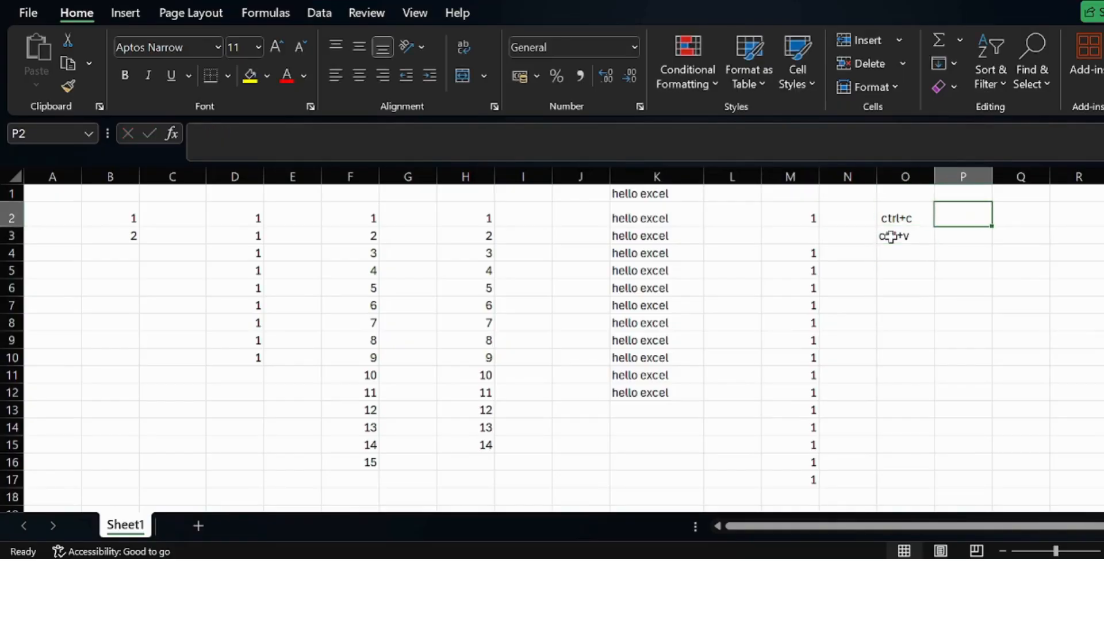
type("1")
key("Return")
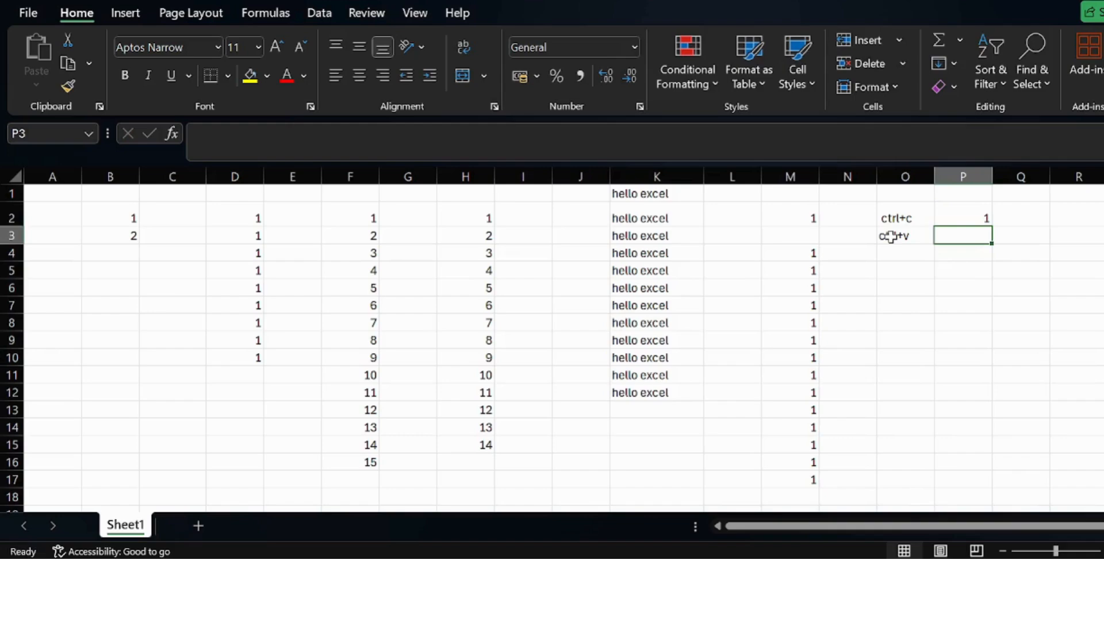
double_click(985, 223)
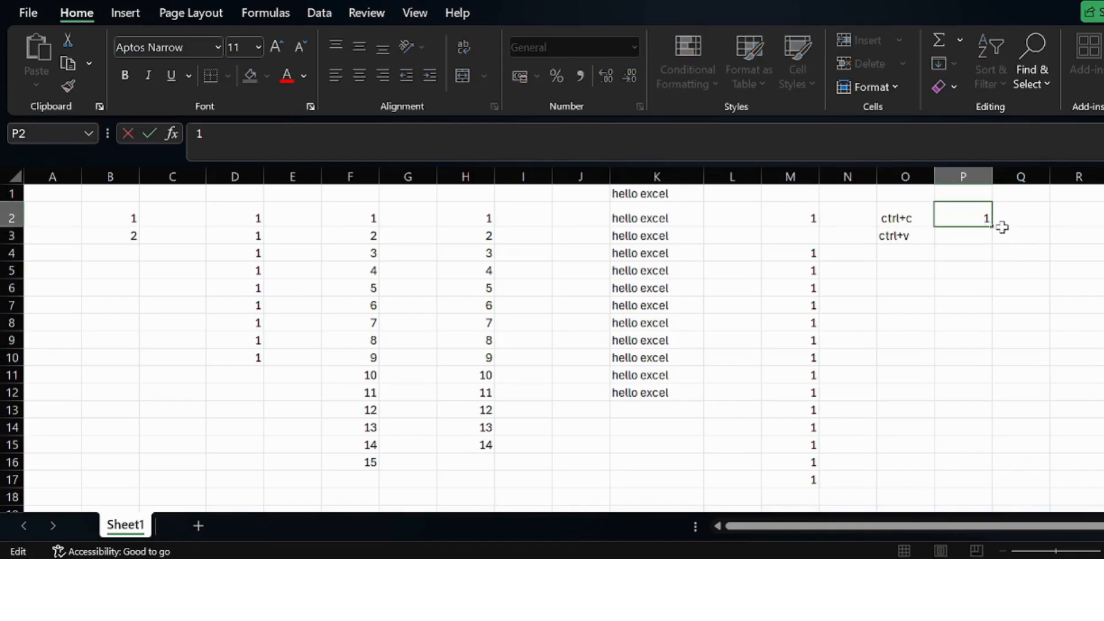
left_click_drag(994, 227, 964, 433)
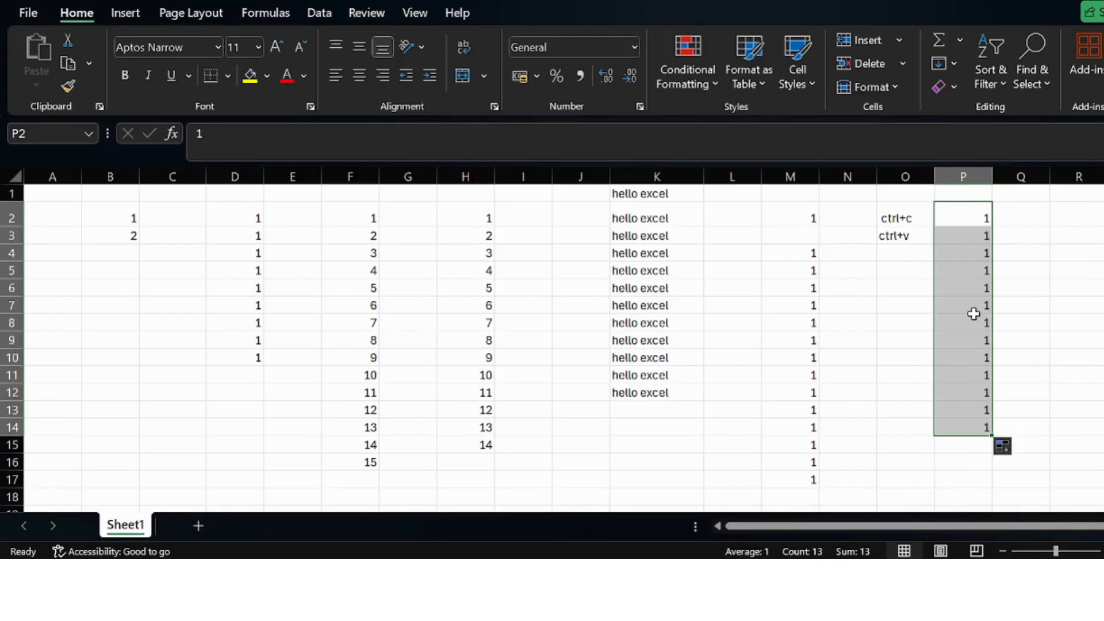
Step: Copy the value in M2 and paste it into the range N3:N19
left_click(804, 223)
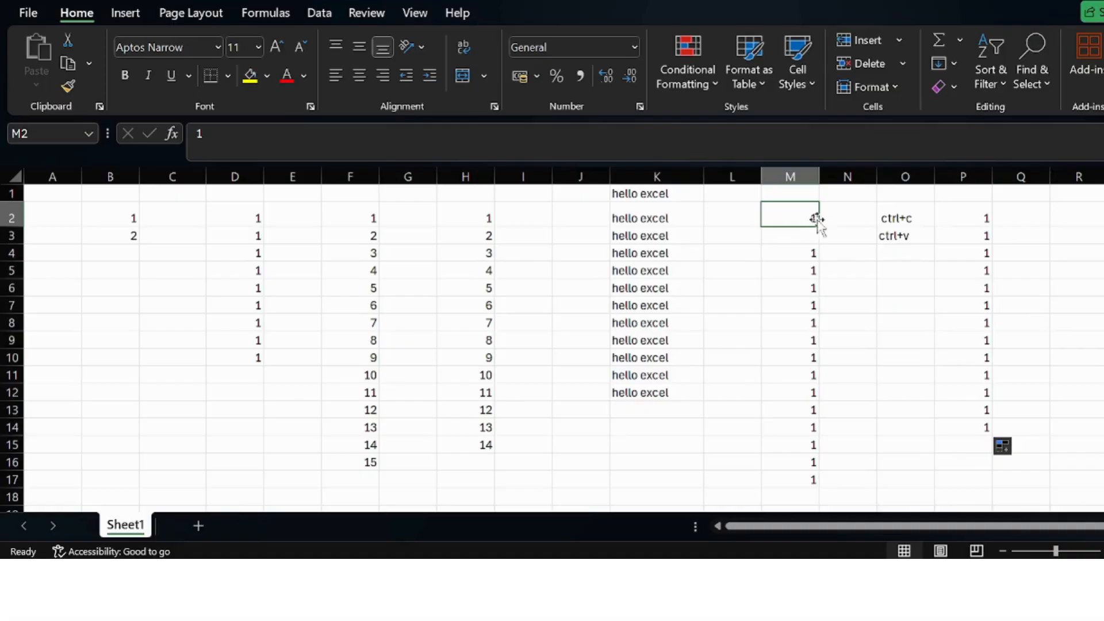
key("ctrl+c")
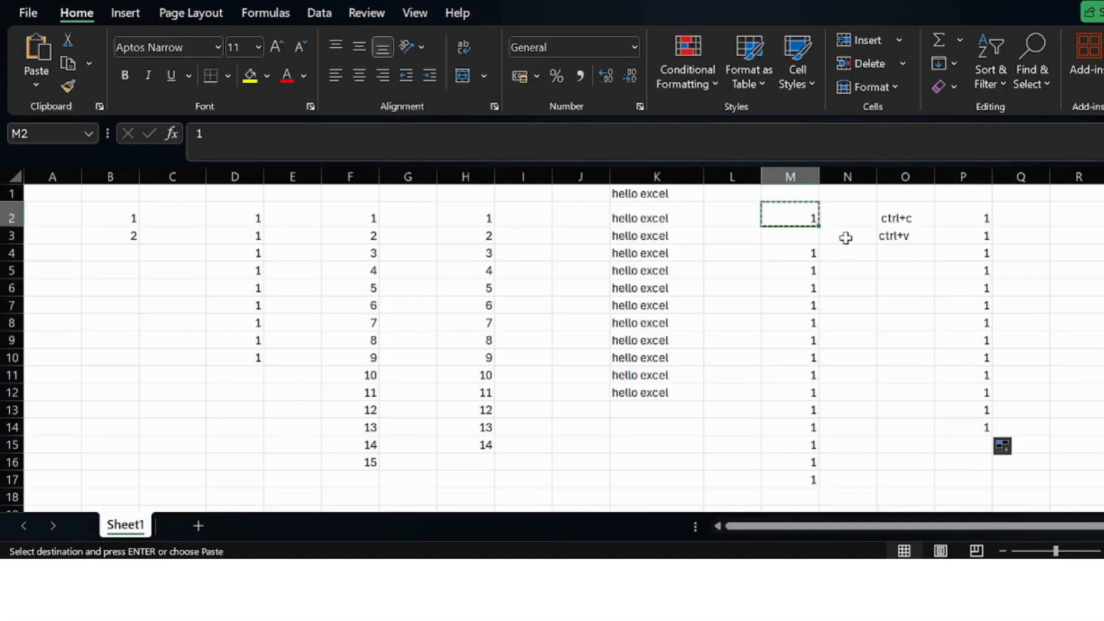
left_click_drag(846, 239, 844, 239)
key("shift+Down")
key("shift+Down")
key("shift+Down")
key("shift+Down")
key("shift+Down")
key("shift+Down")
key("shift+Down")
key("shift+Down")
key("shift+Down")
key("shift+Down")
key("shift+Down")
key("shift+Down")
key("shift+Down")
key("shift+Down")
key("shift+Down")
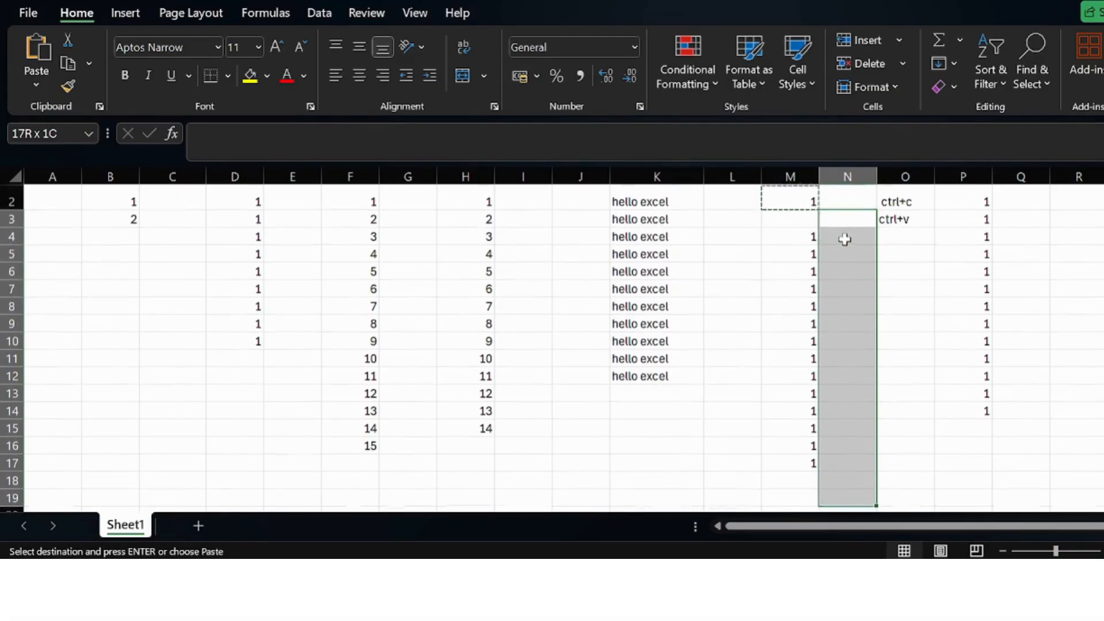
key("ctrl+v")
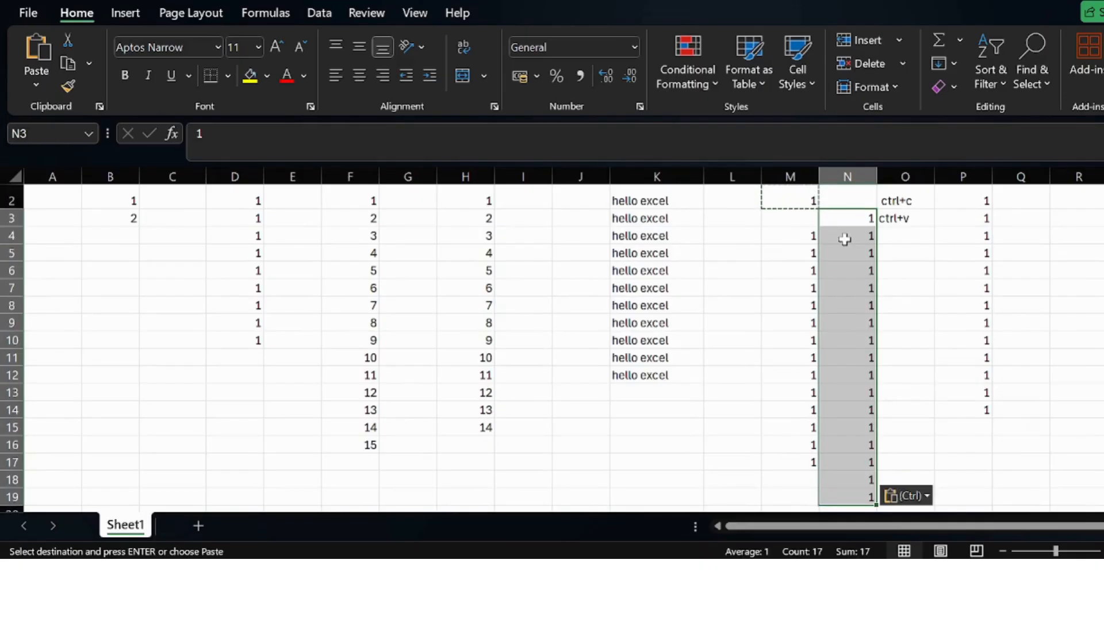
Step: Clear the value in cell P8
left_click(949, 306)
key("BackSpace")
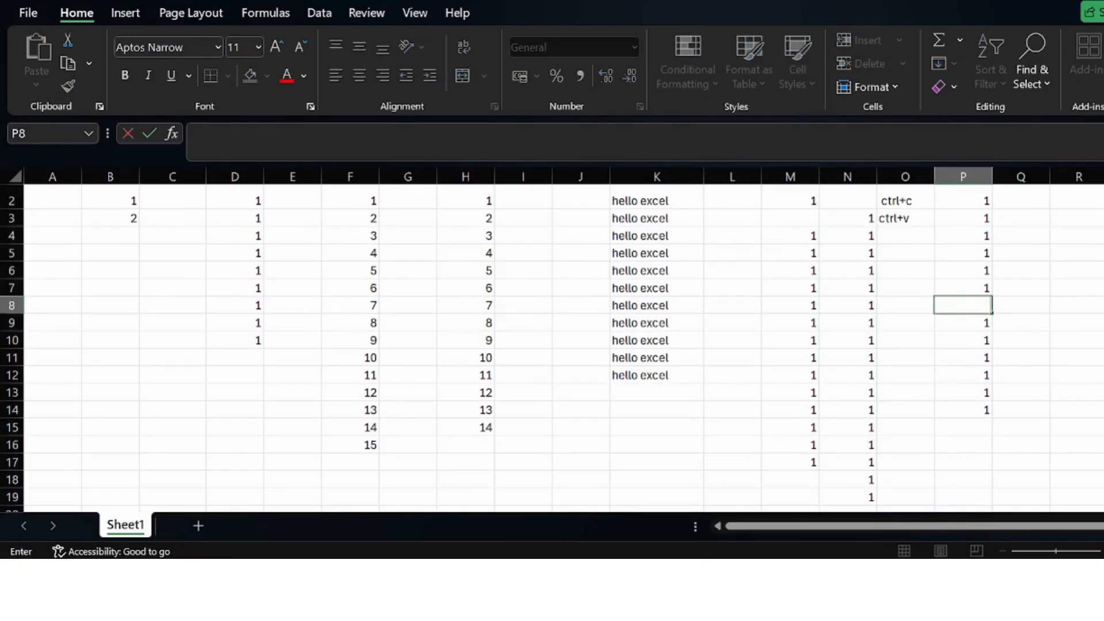
left_click(550, 236)
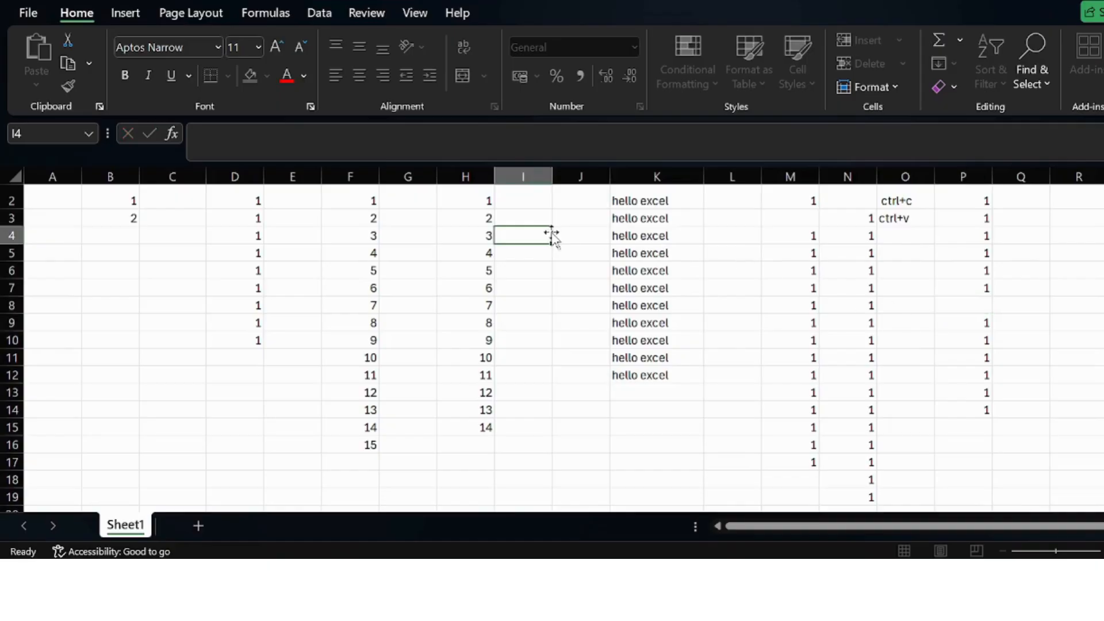
Step: Enter the text "hello max" in cell R1
key("Right")
key("Right")
key("Right")
key("Right")
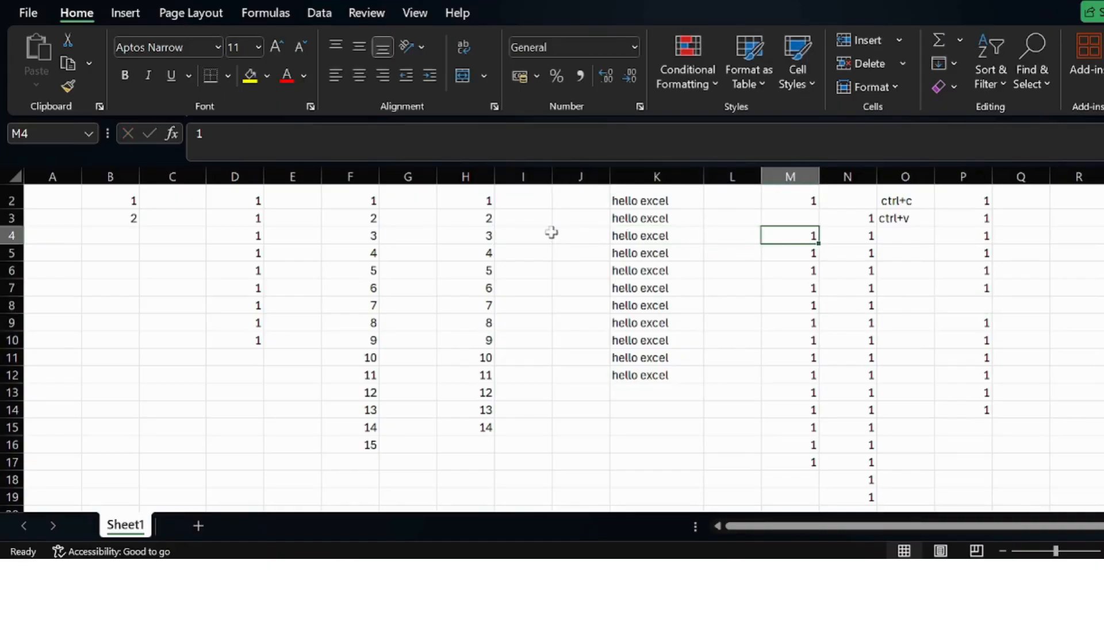
key("Right")
key("Right")
key("Right")
key("Right")
key("Right")
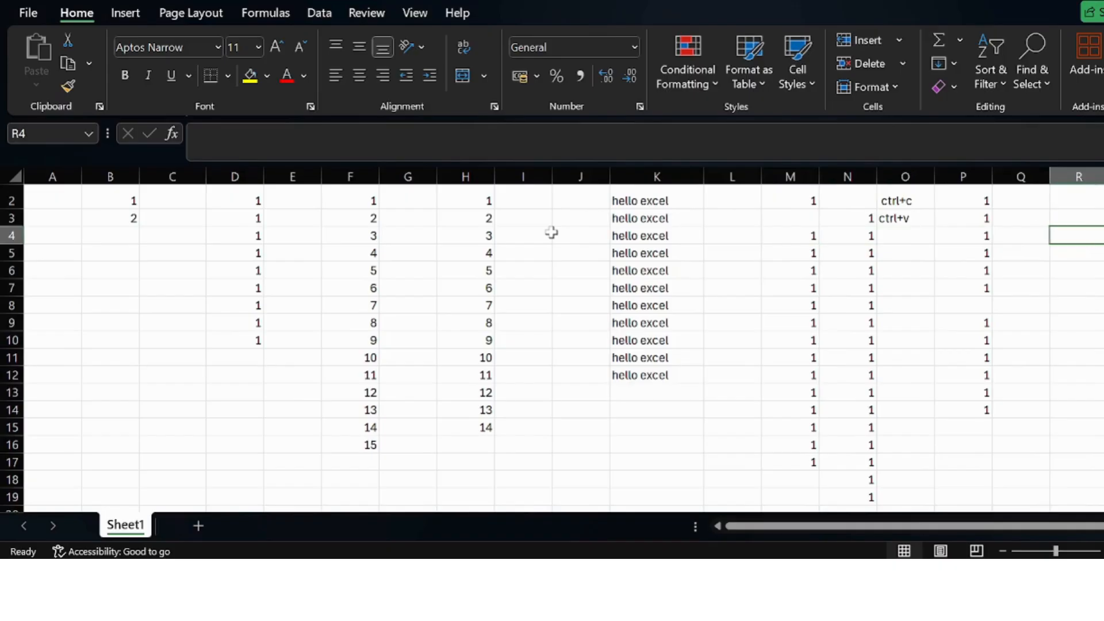
key("Up")
key("Up")
key("Up")
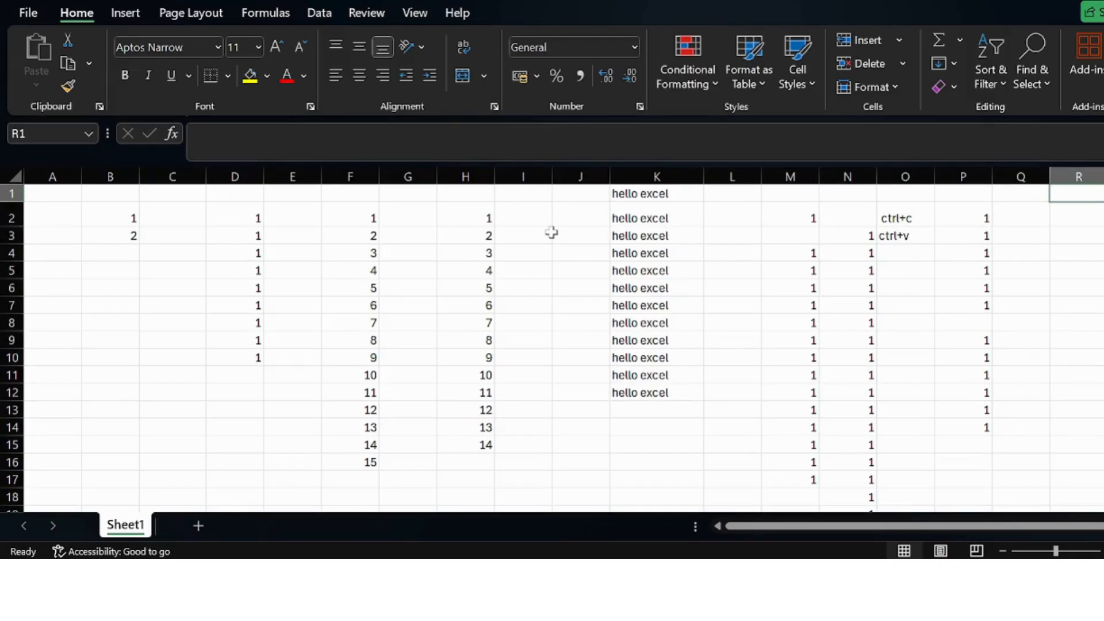
type("hay")
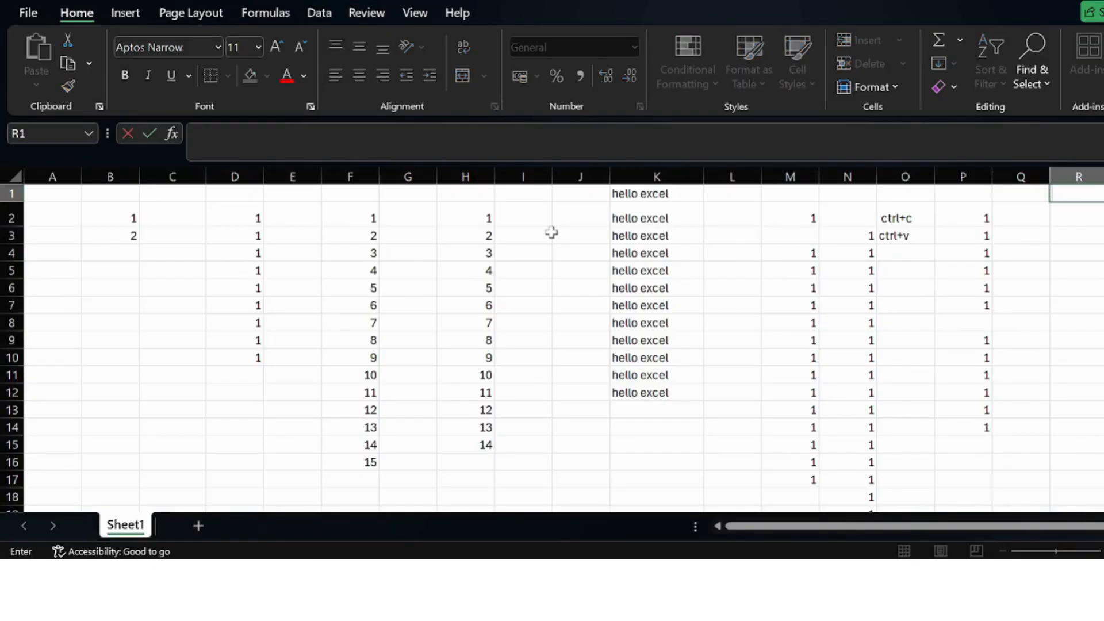
type(" ma")
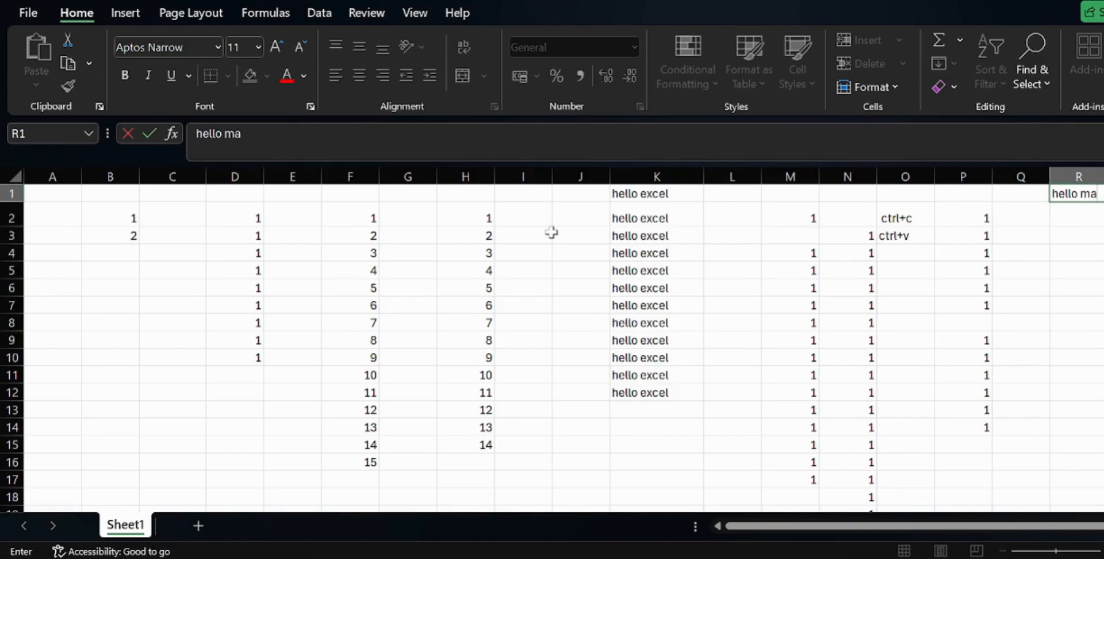
type("x")
key("Return")
Step: Copy the text in R1 and paste it down the column into R2:R19
key("Right")
key("Right")
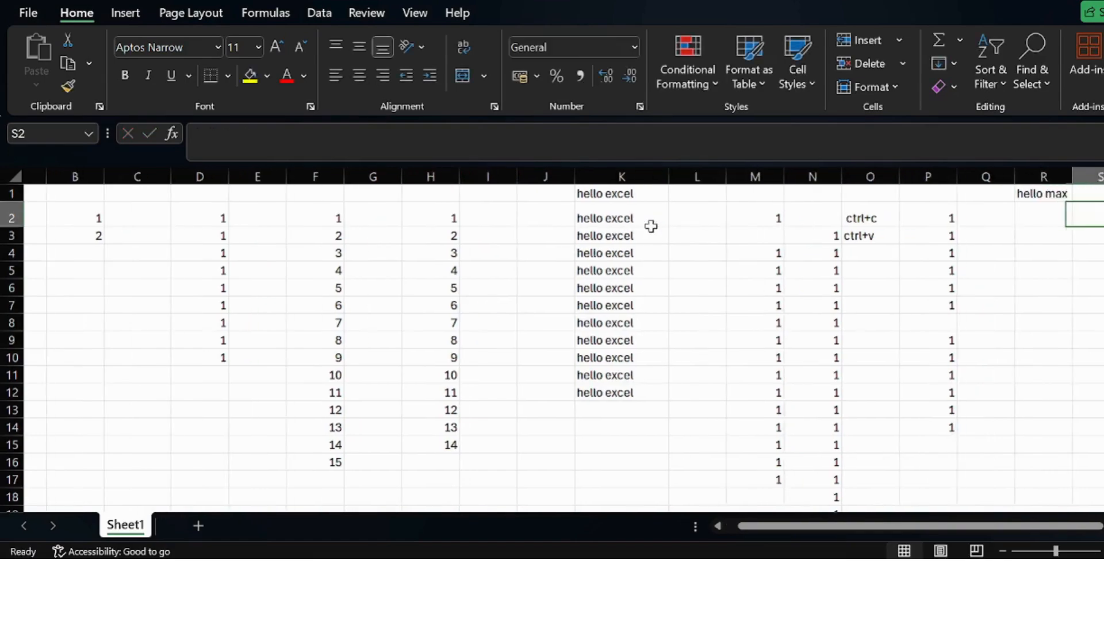
key("Left")
key("Up")
key("Left")
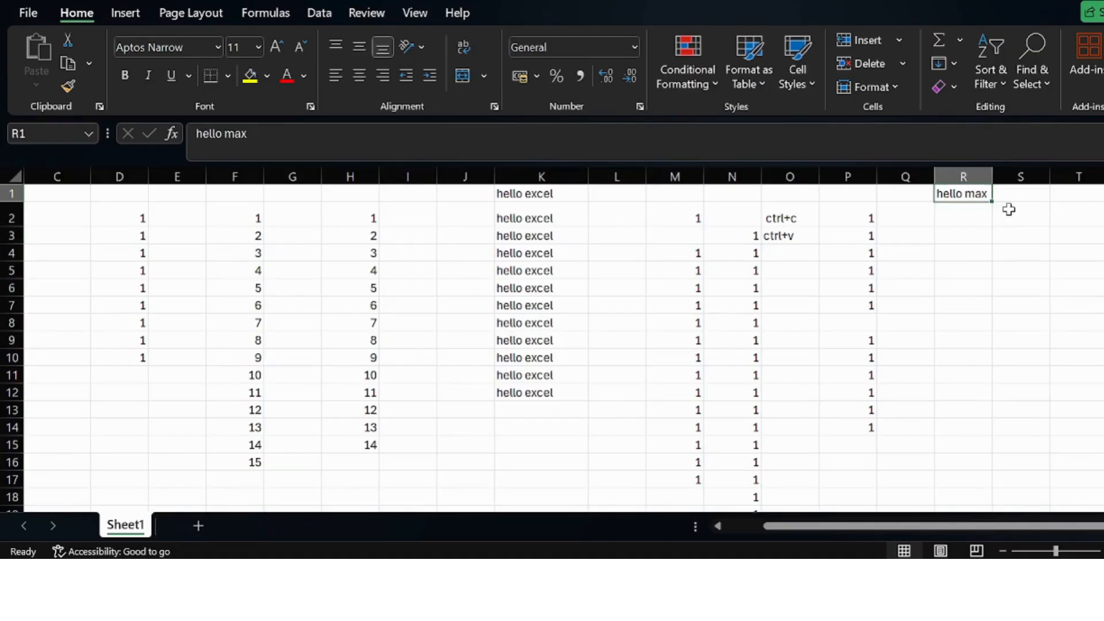
left_click_drag(980, 220, 975, 474)
left_click(974, 193)
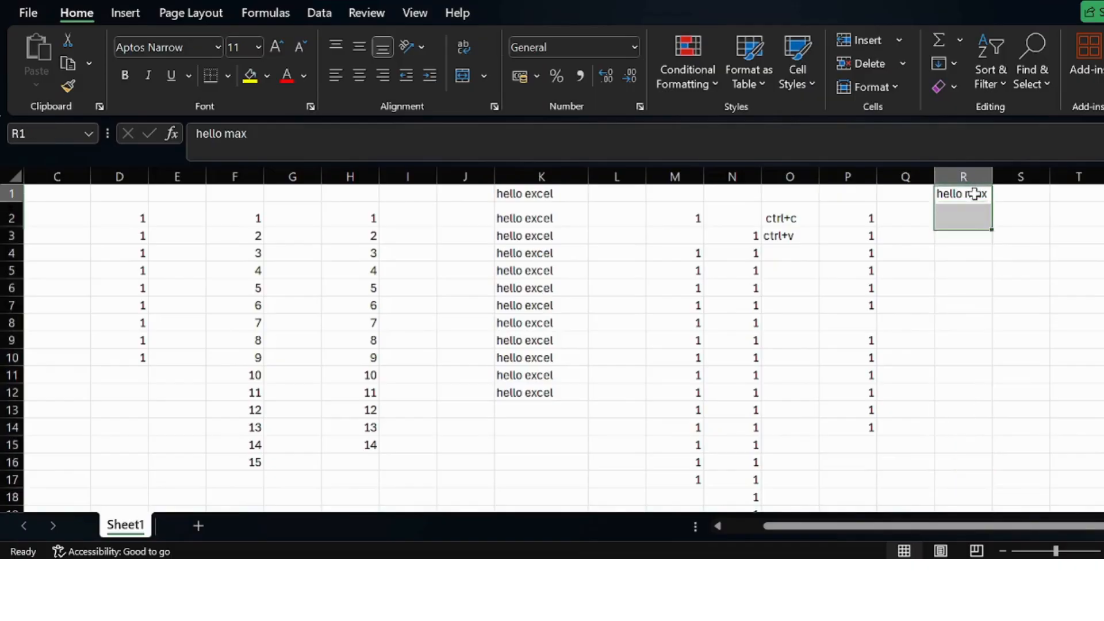
key("ctrl+c")
left_click(978, 214)
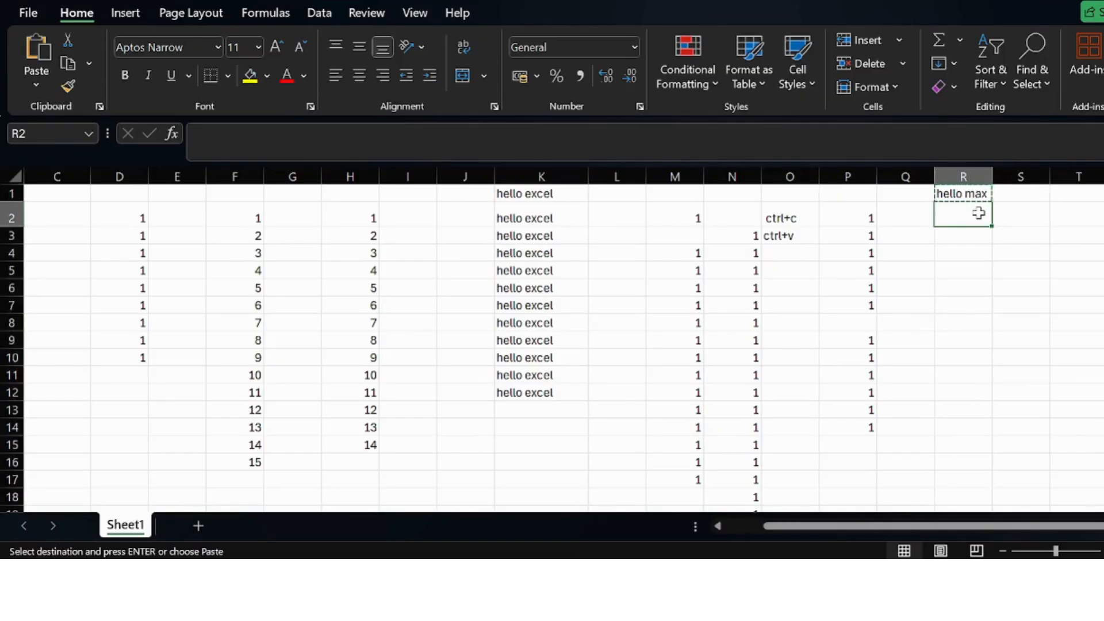
key("shift+Down")
key("shift+Down")
key("shift+Down")
key("shift+Down")
key("shift+Down")
key("shift+Down")
key("shift+Down")
key("shift+Down")
key("shift+Down")
key("shift+Down")
key("shift+Down")
key("shift+Down")
key("shift+Down")
key("shift+Down")
key("shift+Down")
key("shift+Down")
key("shift+Down")
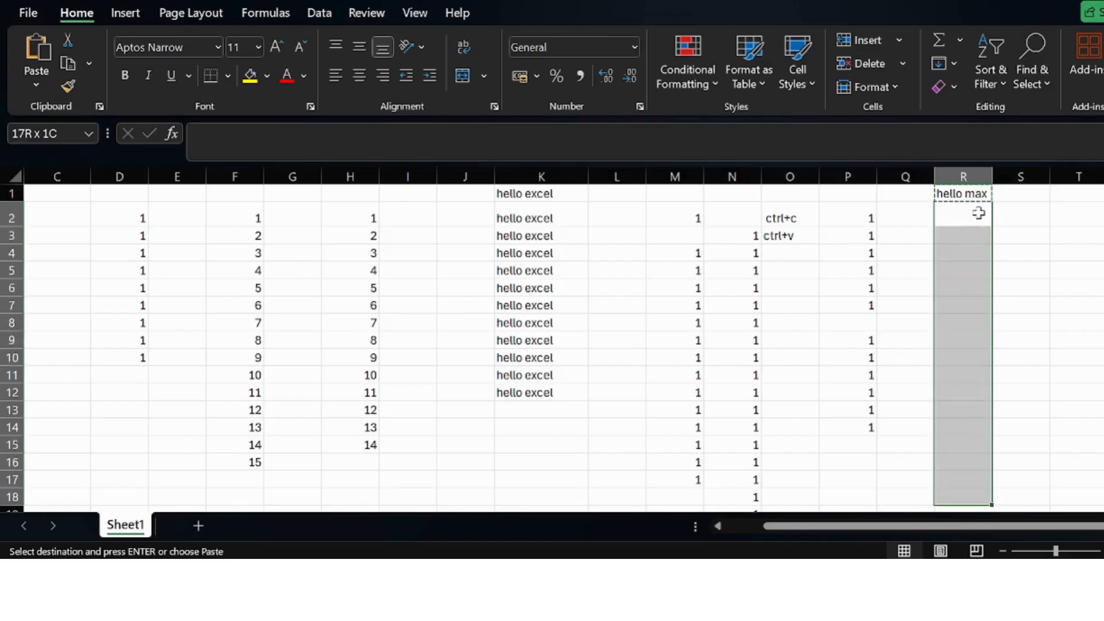
key("ctrl+v")
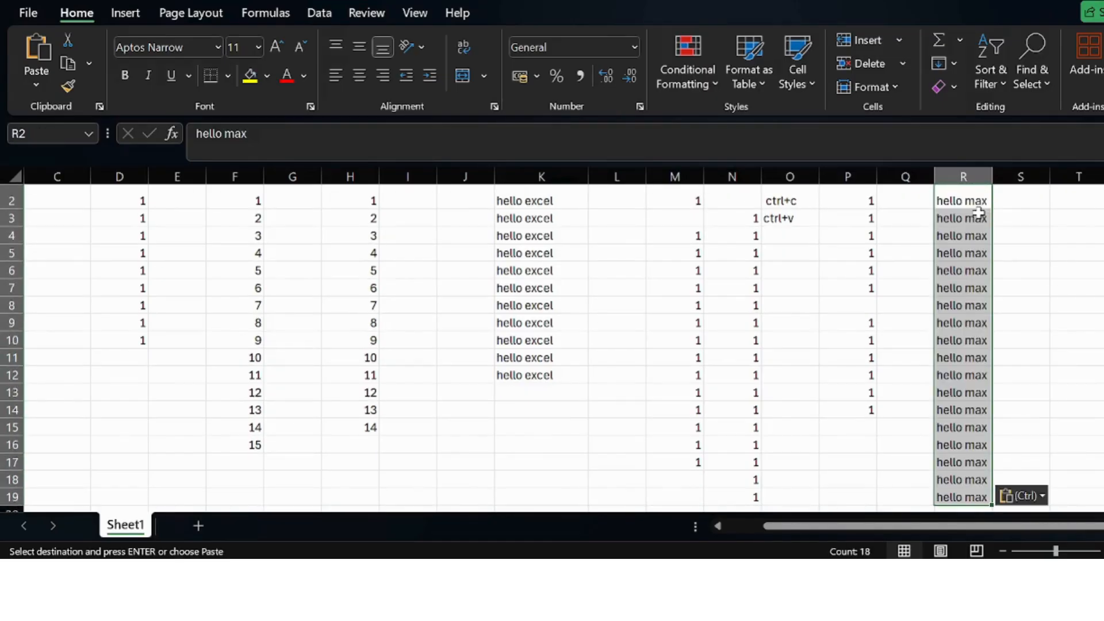
key("Right")
key("Left")
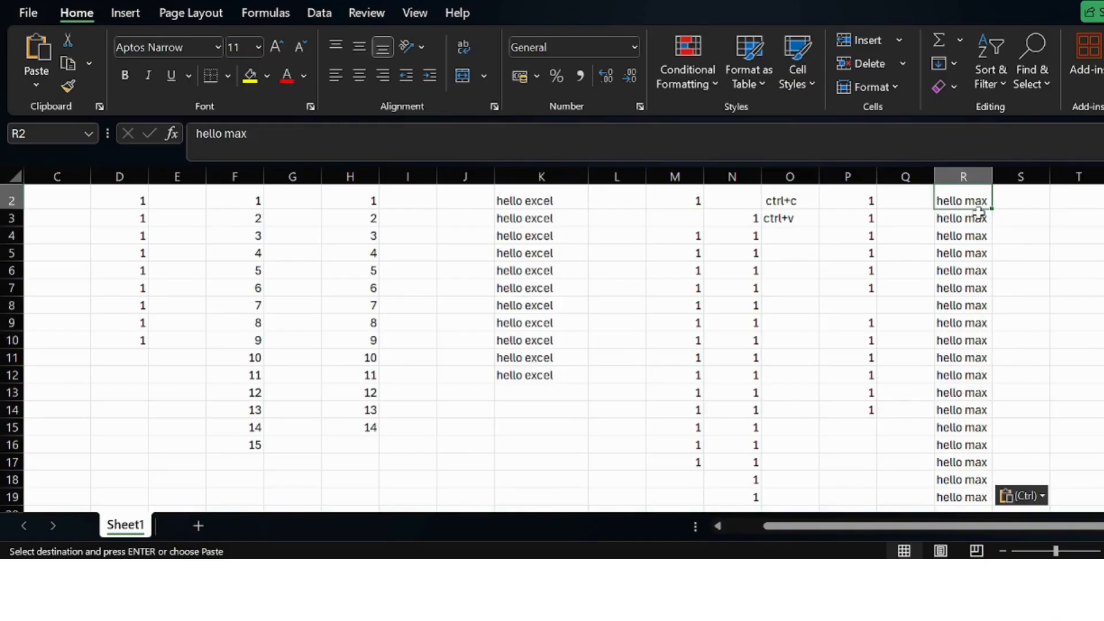
key("Right")
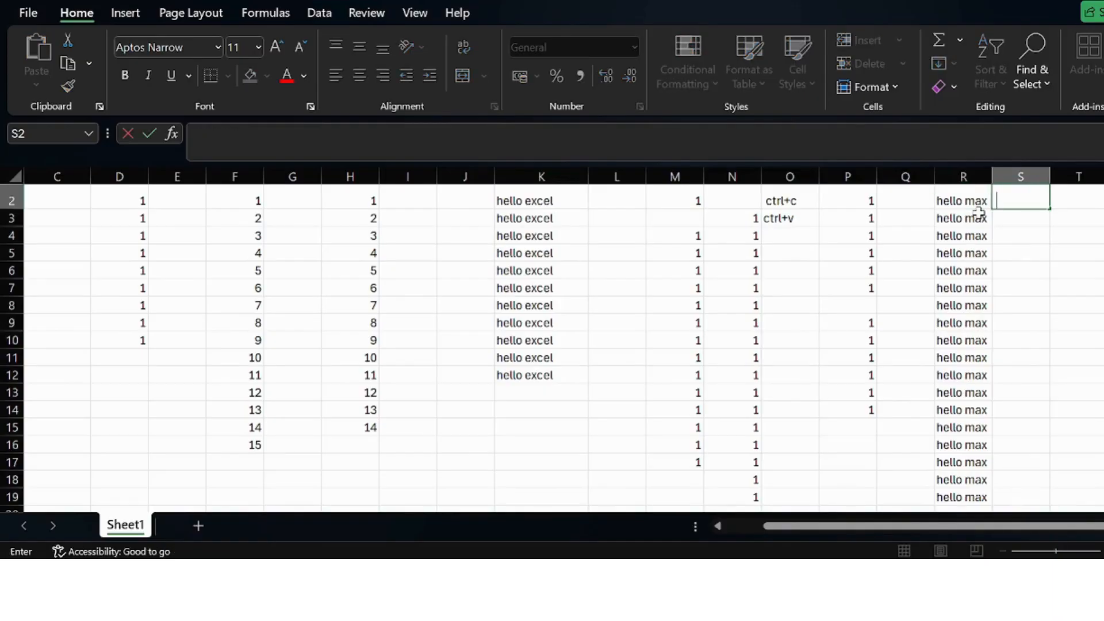
scroll(978, 214, "up", 1)
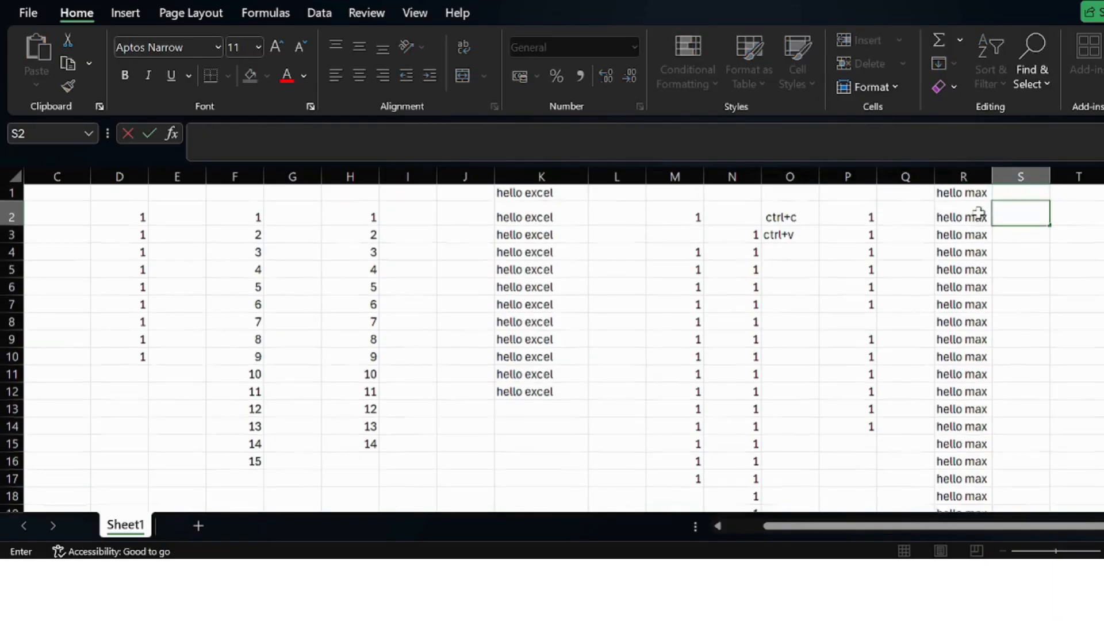
key("Left")
key("Left")
key("Left")
key("Left")
key("Left")
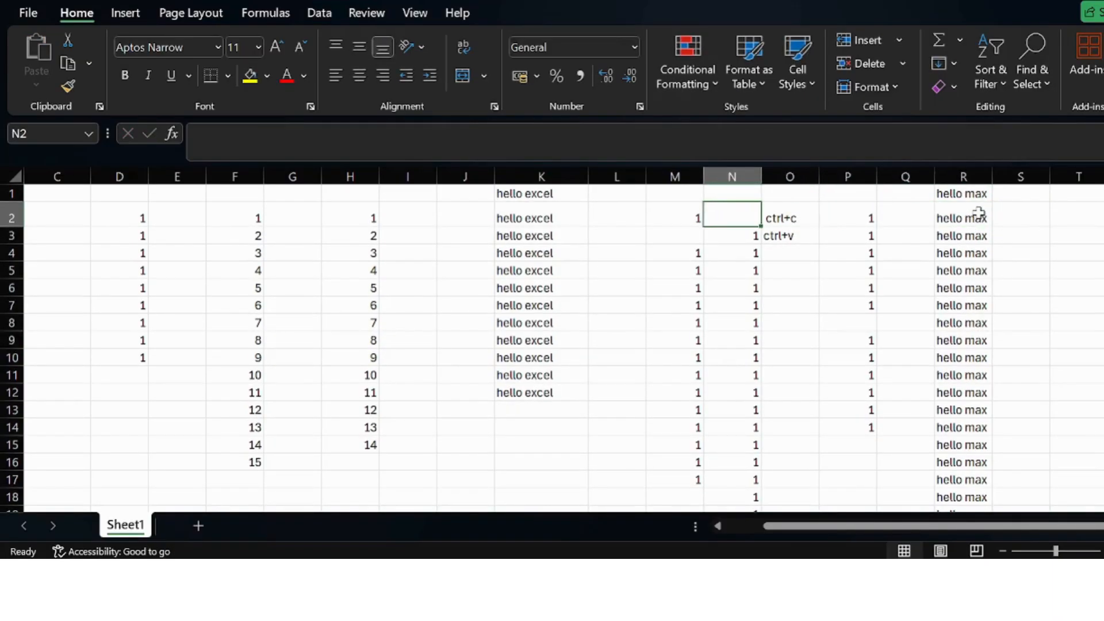
key("alt+Tab")
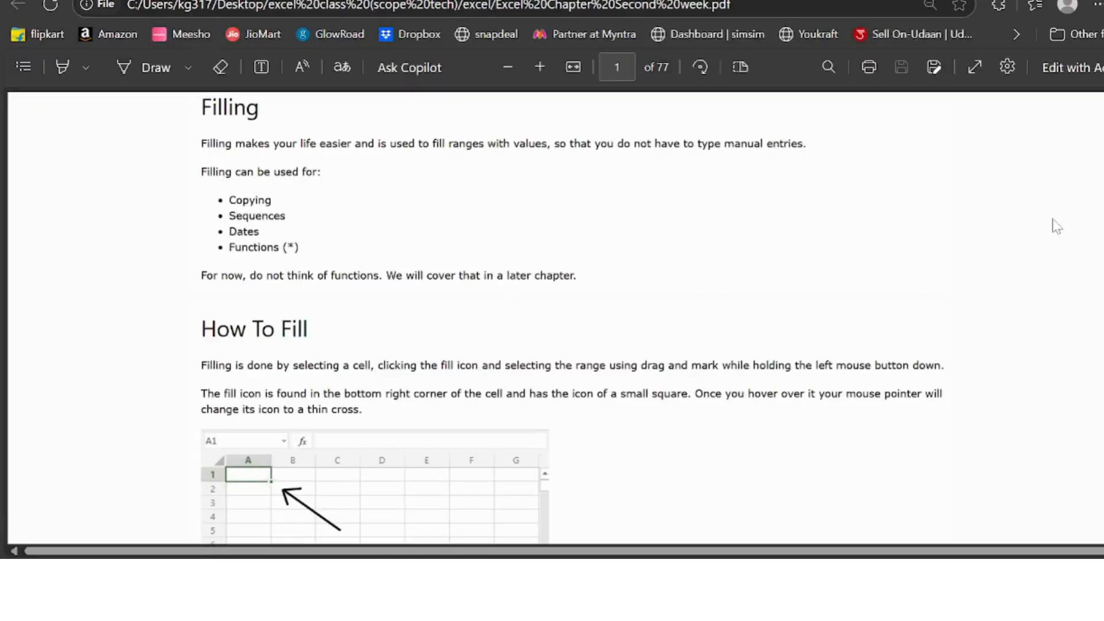
key("alt+Tab")
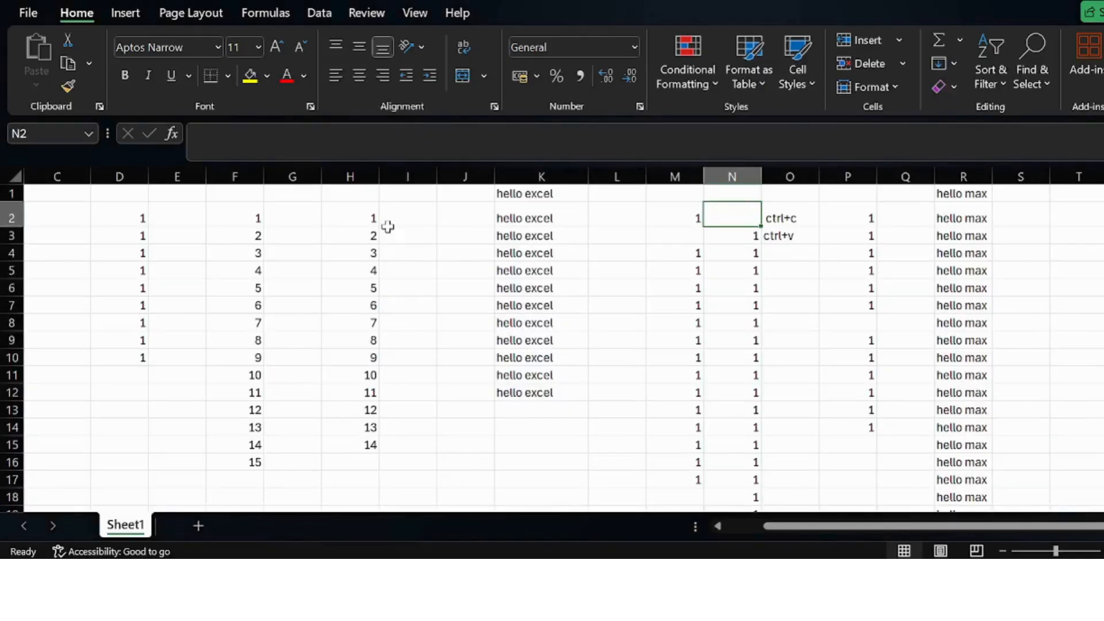
Step: Enter 1 in I2 and 2 in I3, and extend the series down through I17 with AutoFill
left_click(376, 205)
left_click(402, 221)
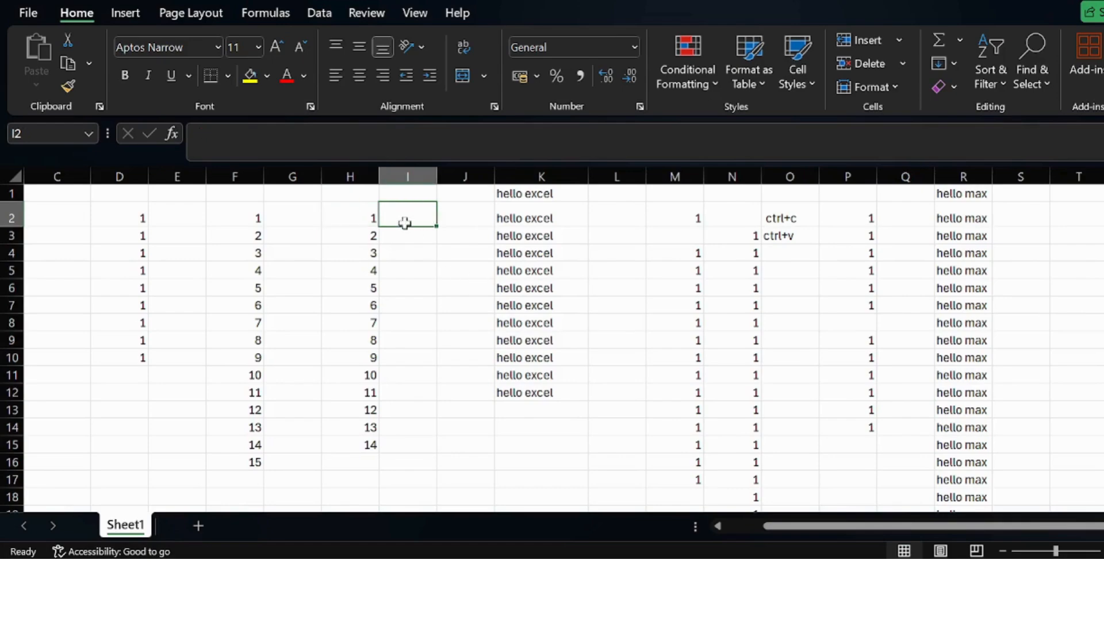
type("1")
key("Return")
type("2")
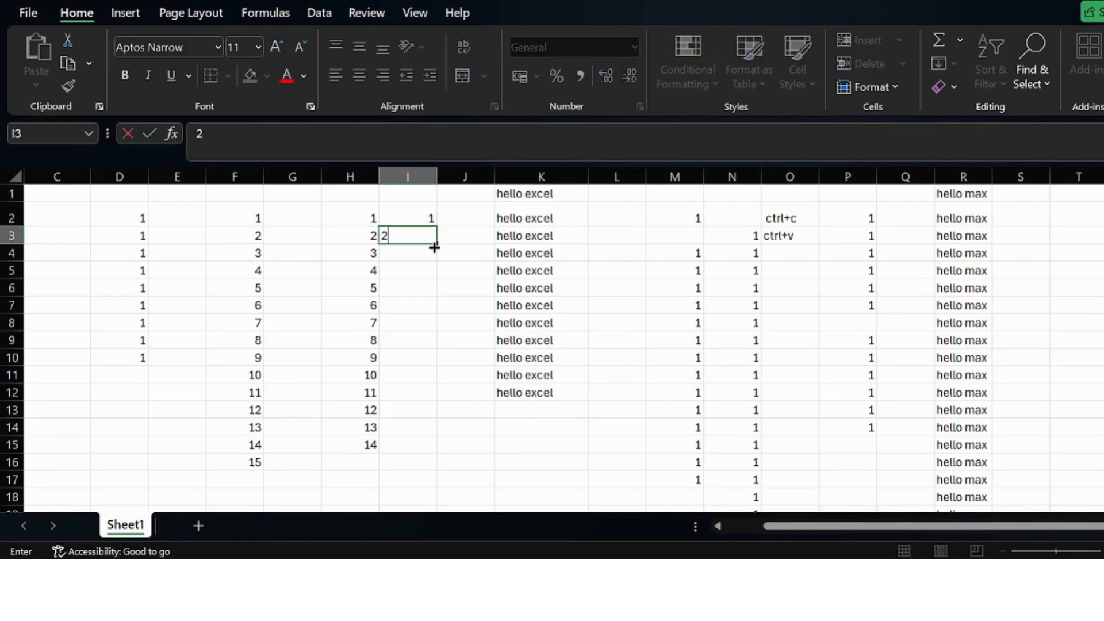
key("Return")
left_click(411, 234)
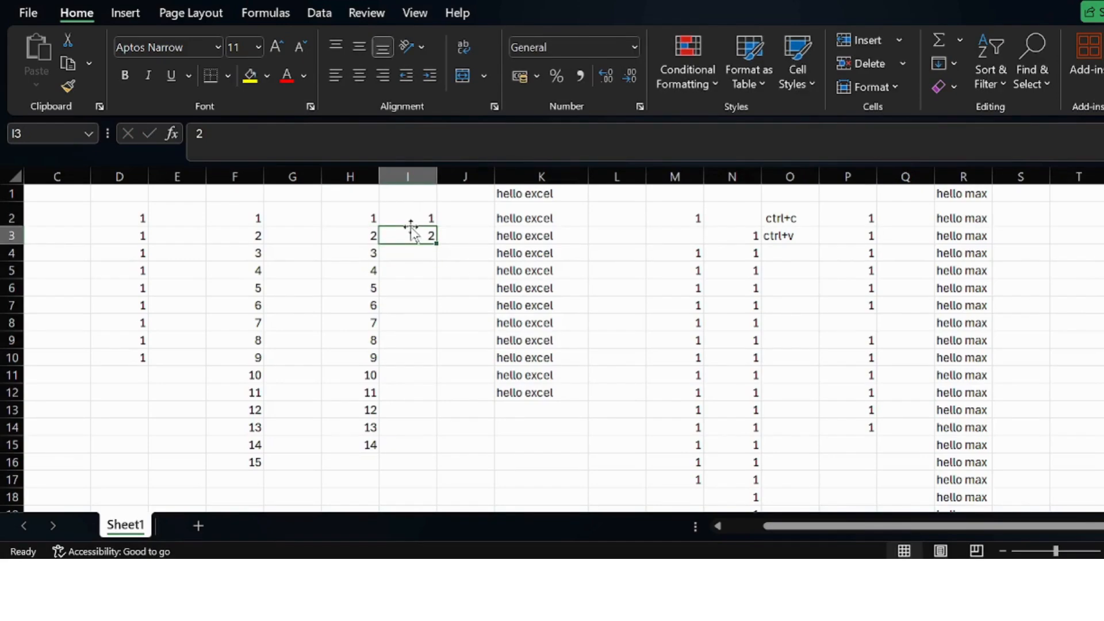
left_click(411, 217)
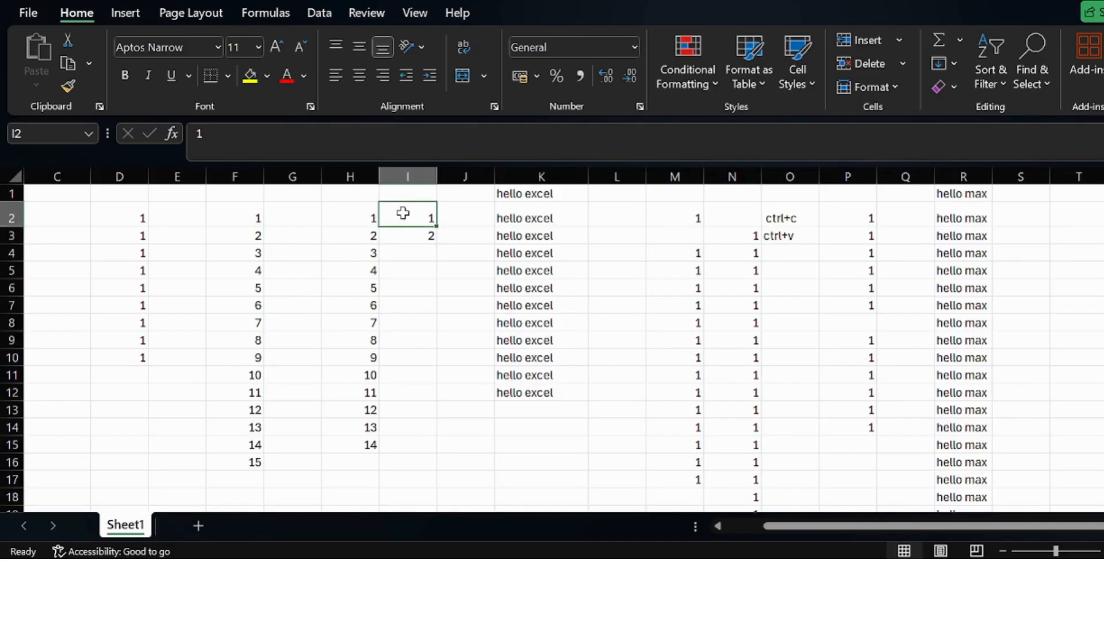
left_click_drag(402, 214, 441, 495)
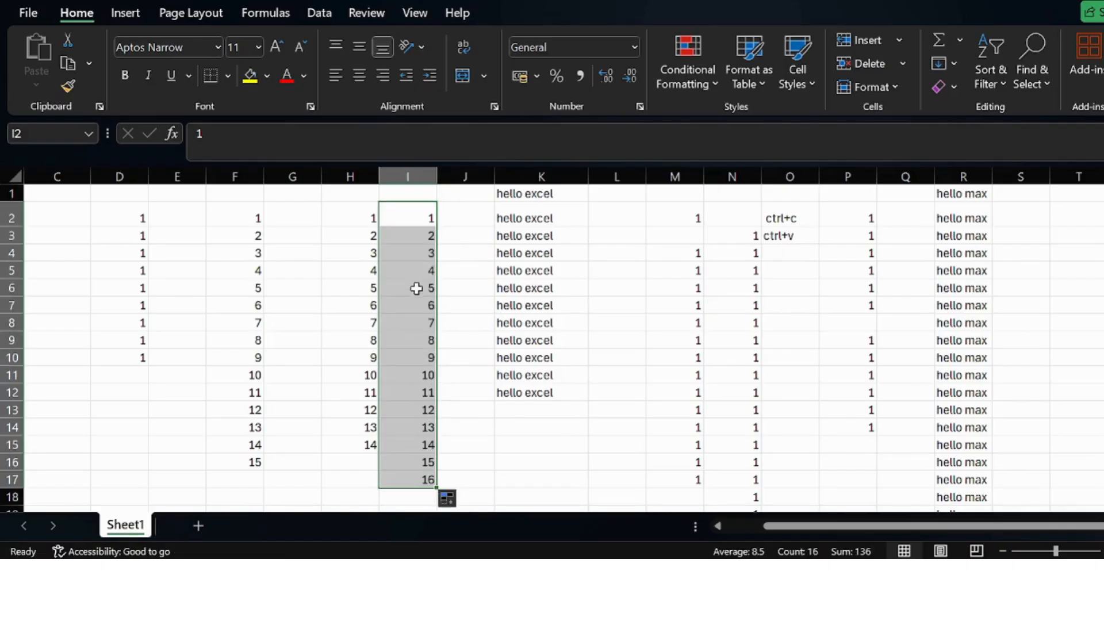
Step: Enter the starting numbers 1 in cell L2 and 2 in cell L3
left_click(625, 213)
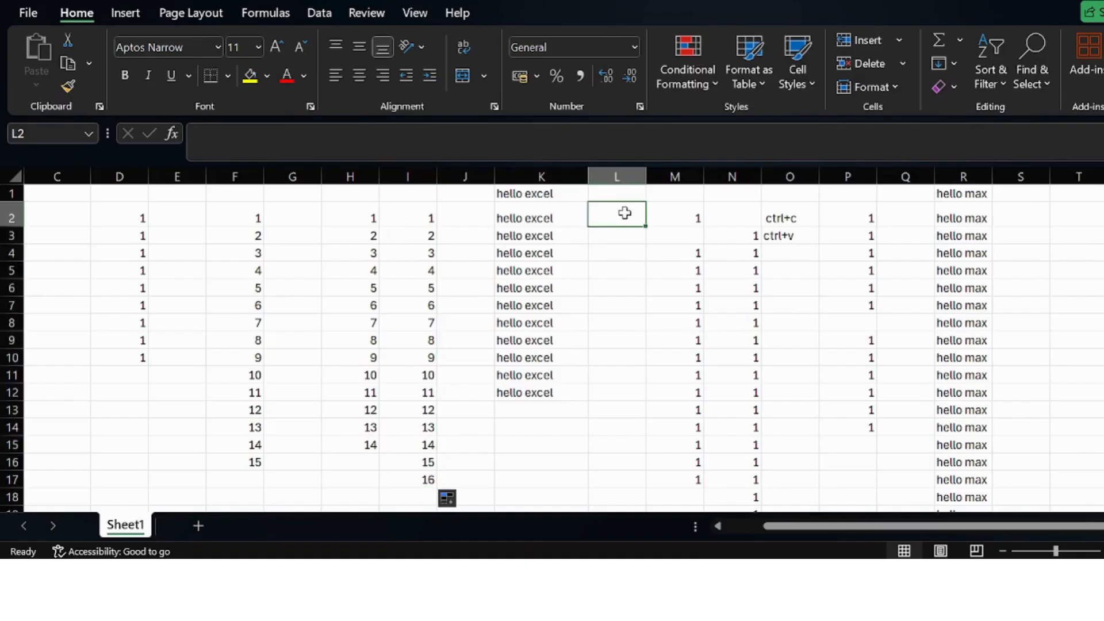
type("=")
key("BackSpace")
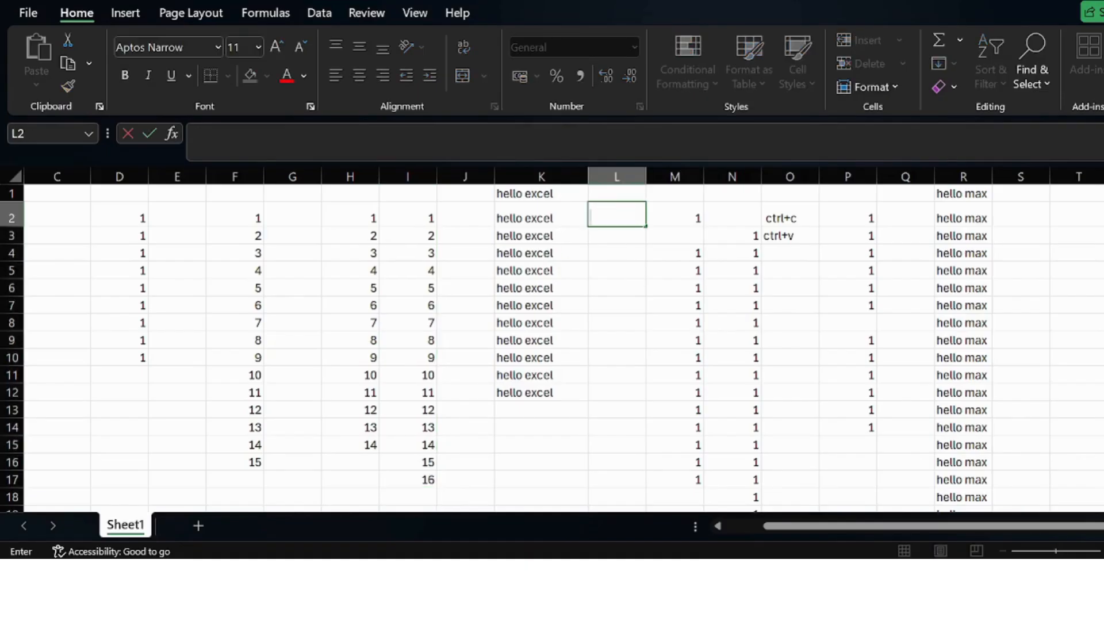
type("1")
key("Return")
type("2")
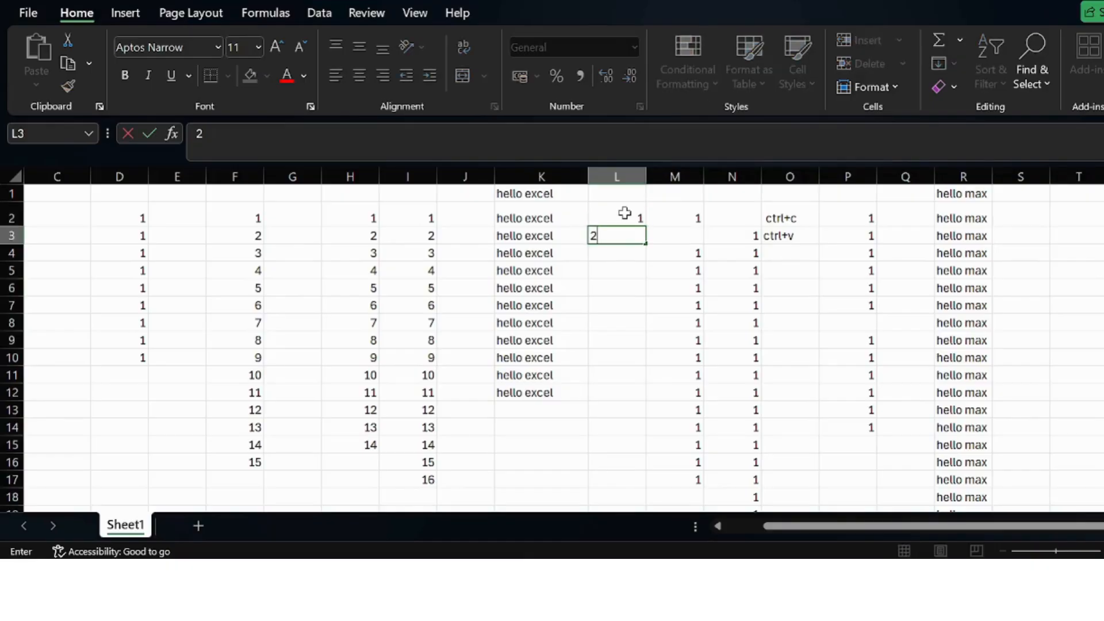
key("Return")
Step: Enter the formula =L3+1 in cell L4 and reselect that cell
type("=")
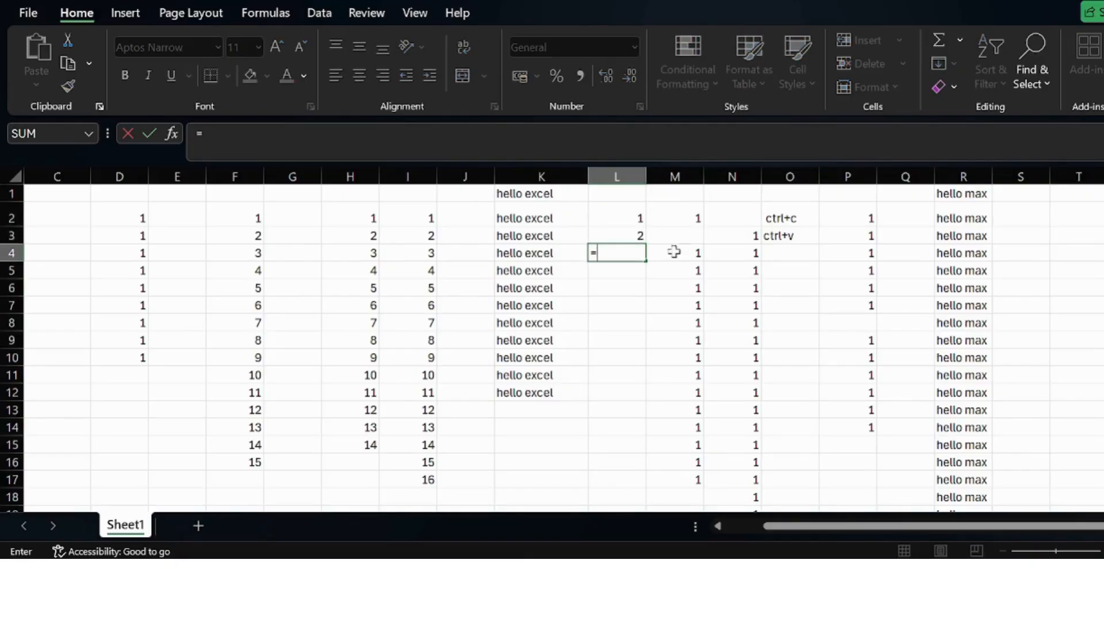
left_click(624, 236)
type("+1")
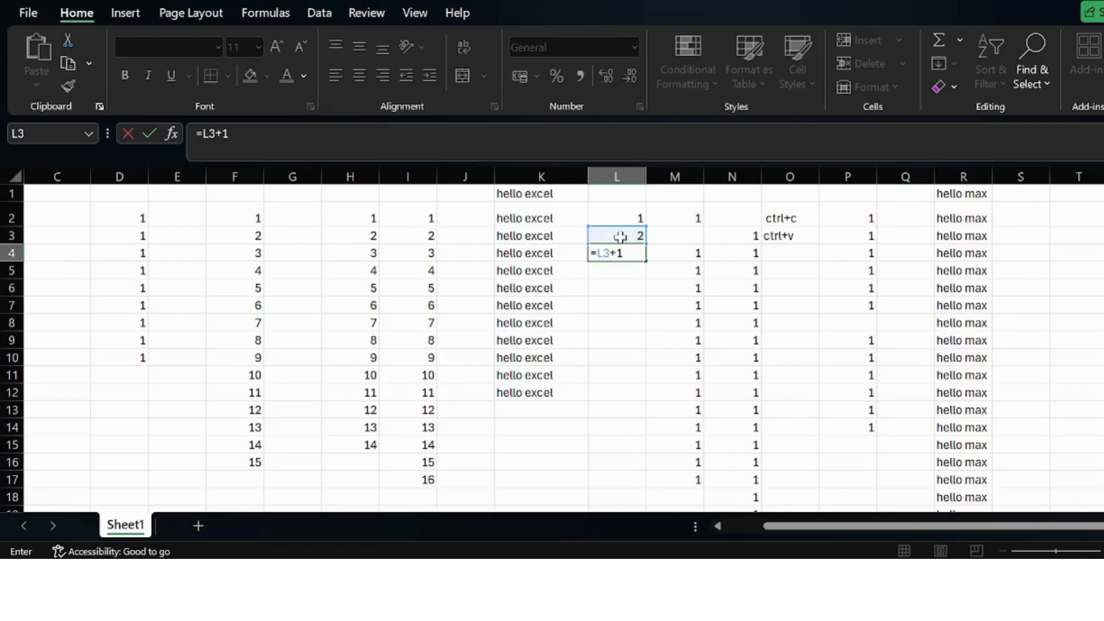
key("Return")
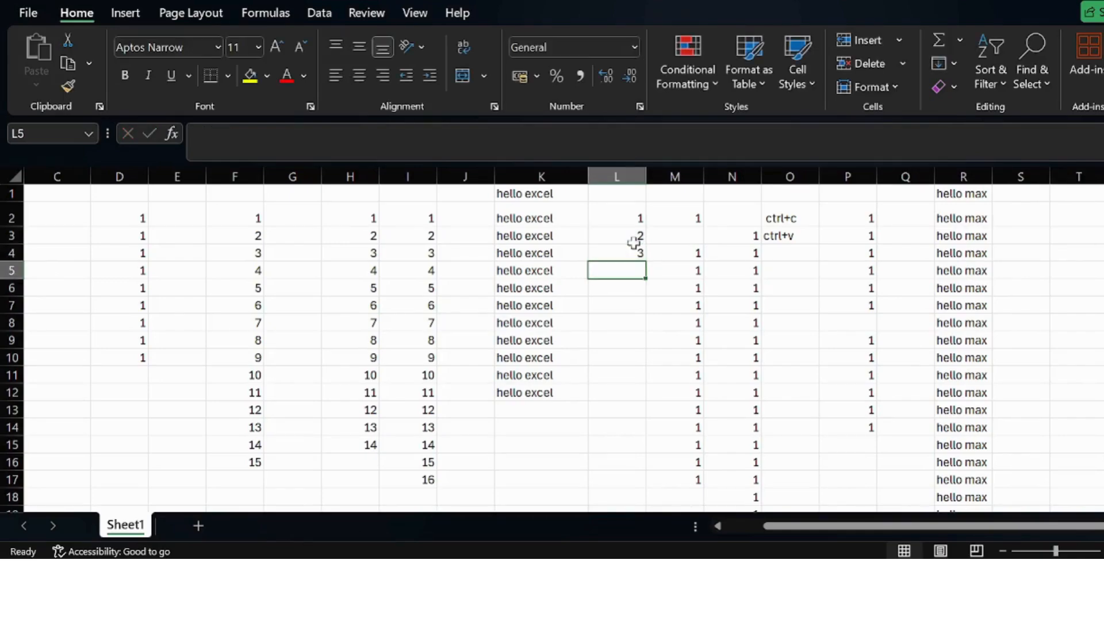
left_click(612, 251)
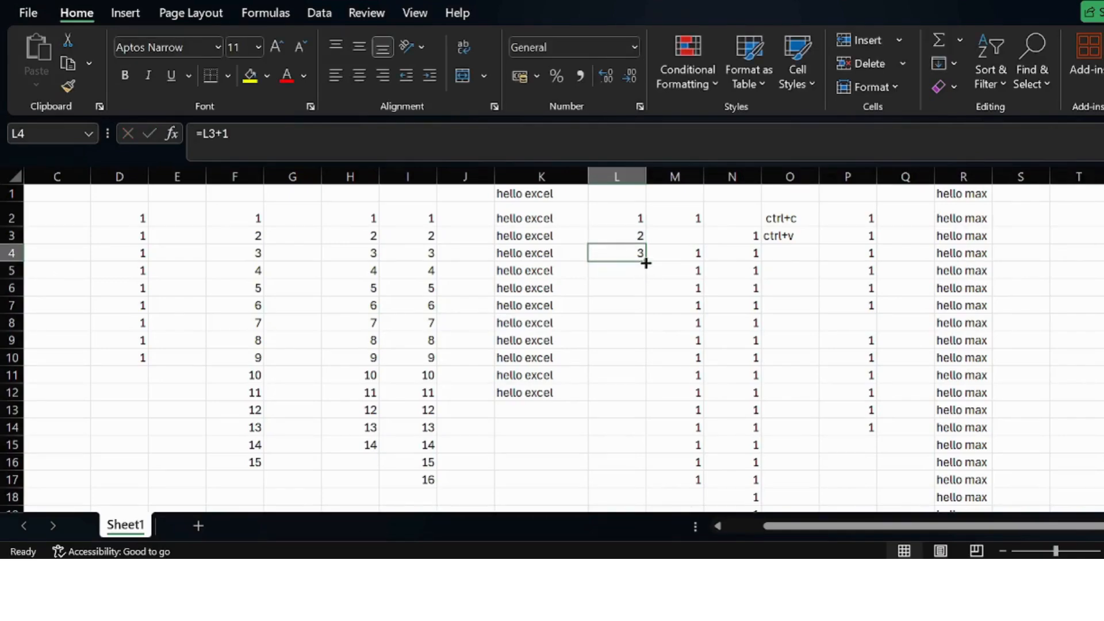
Step: Fill the incrementing formula from L4 down column L through L19 with AutoFill
left_click_drag(642, 262, 657, 276)
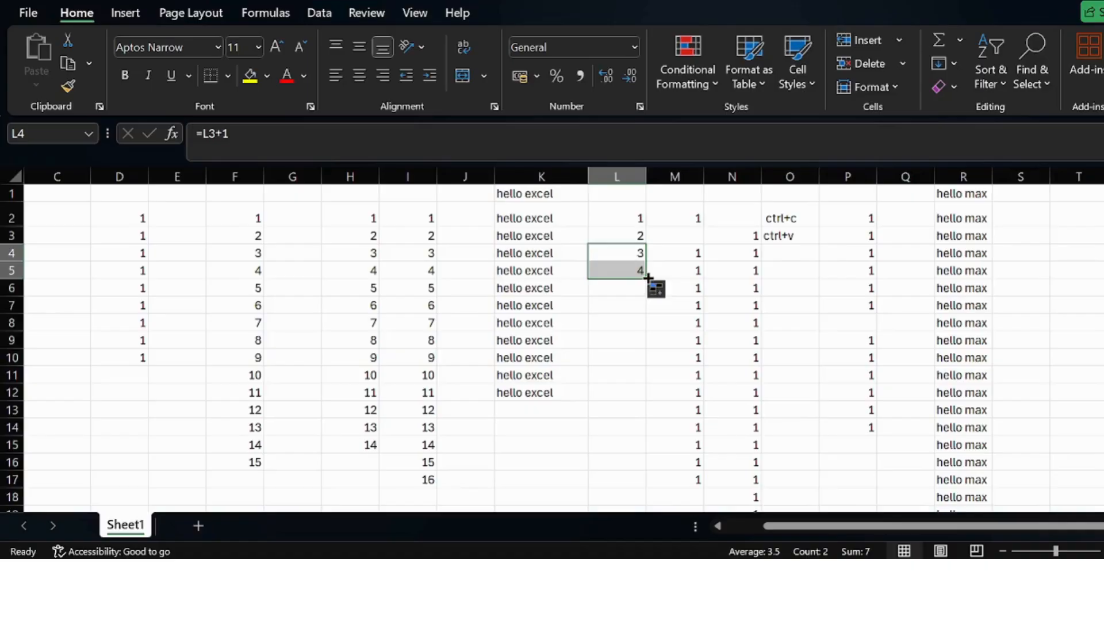
double_click(648, 278)
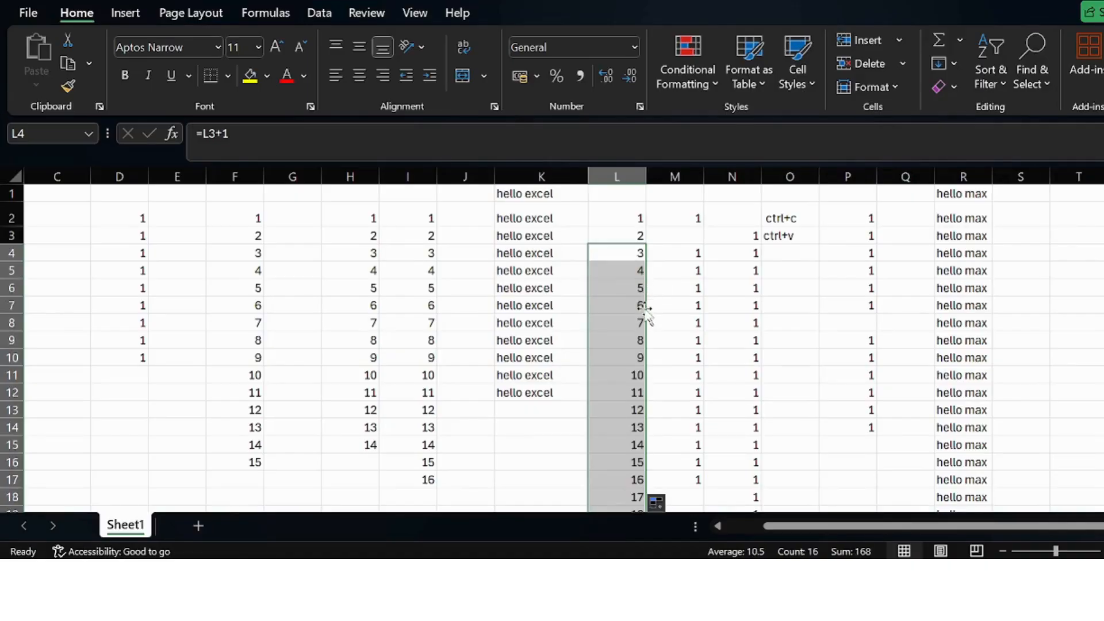
scroll(646, 310, "down", 3)
scroll(646, 313, "up", 3)
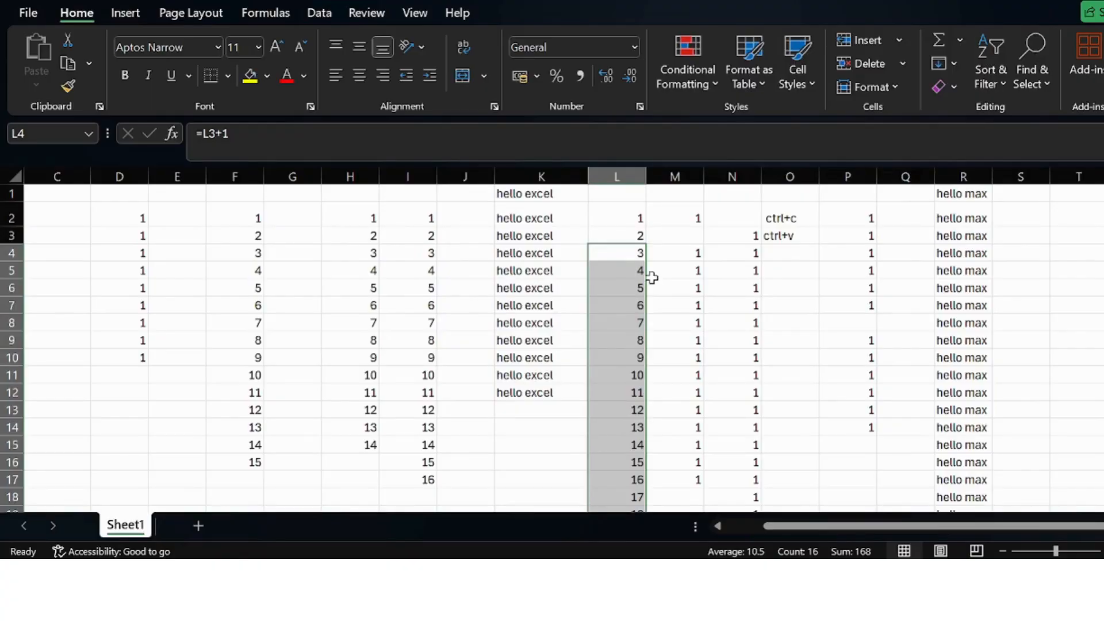
Step: Inspect the filled formulas in L4 through L7 to see how the cell reference changes from row to row
key("Left")
key("Right")
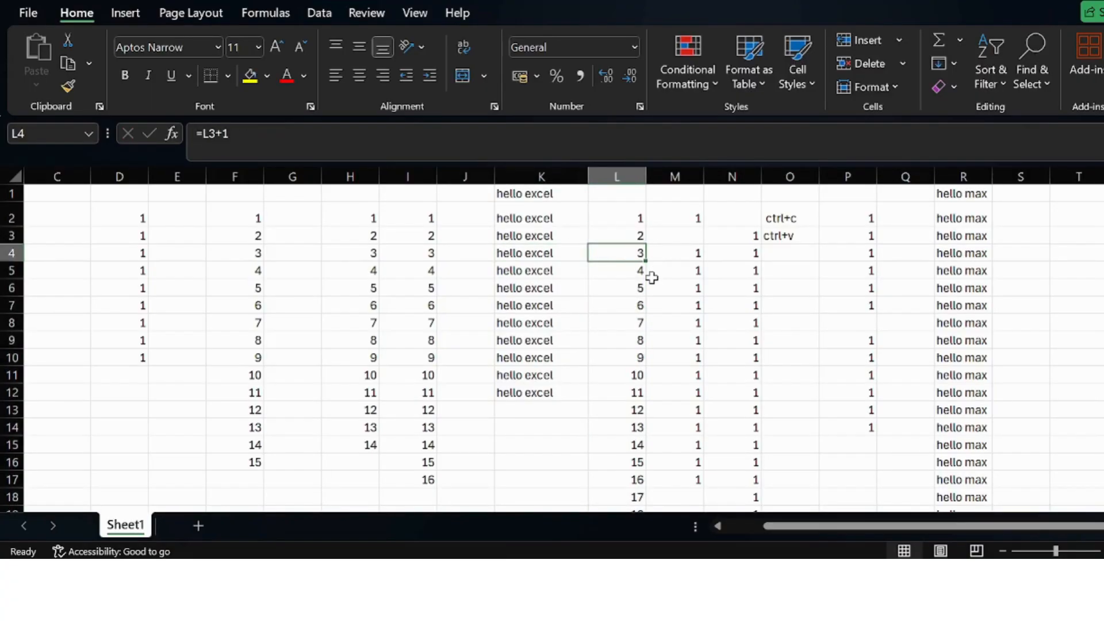
key("F2")
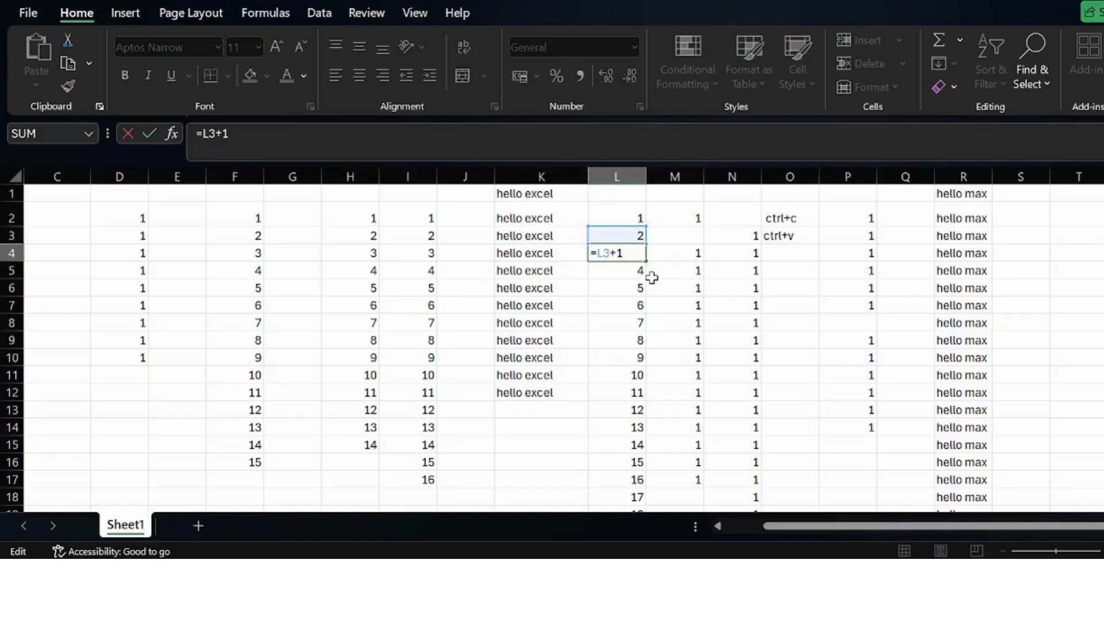
key("Return")
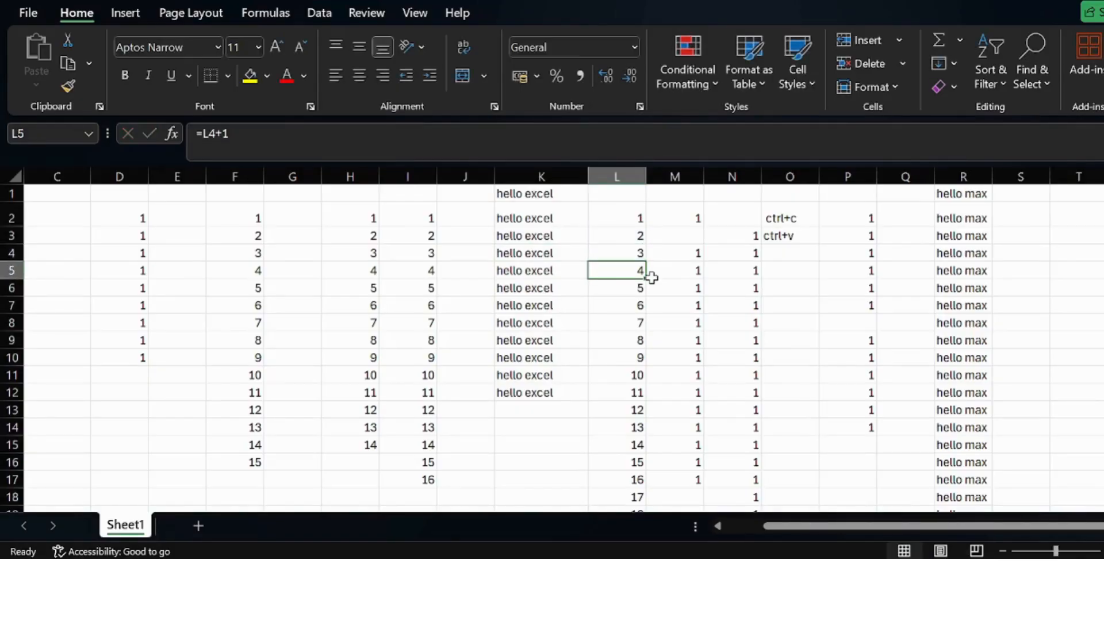
key("F2")
key("Return")
key("F2")
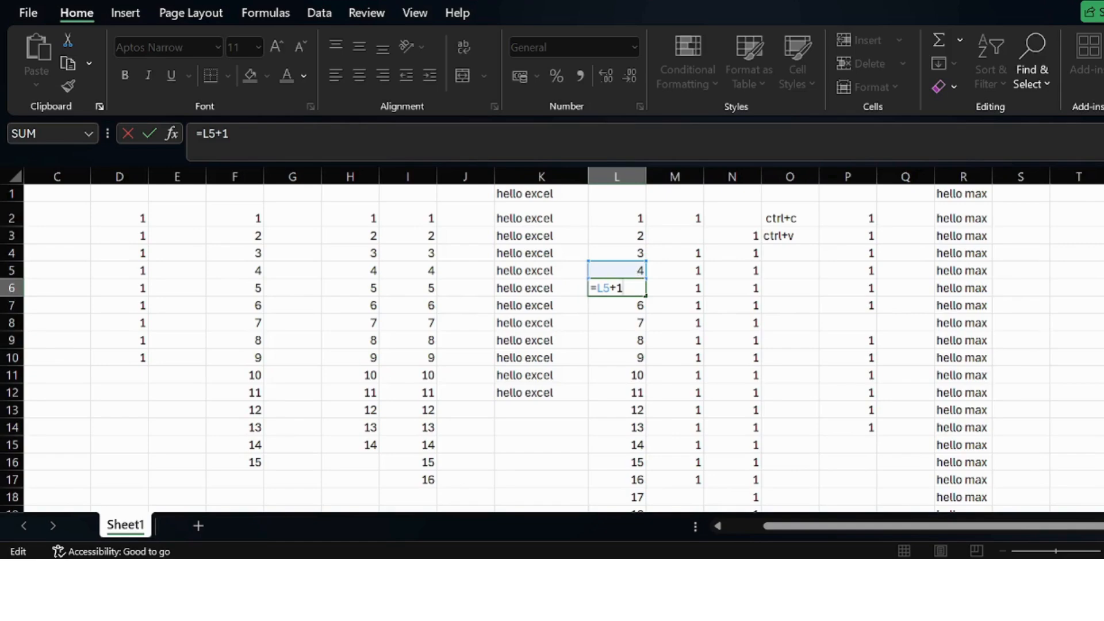
key("Return")
left_click(634, 285)
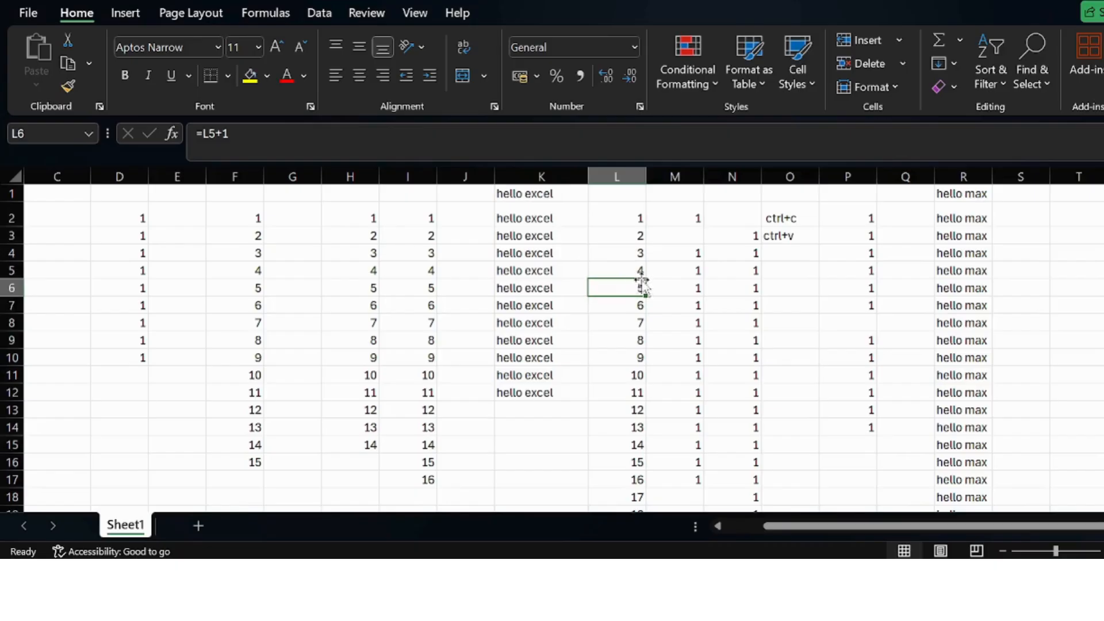
left_click(632, 308)
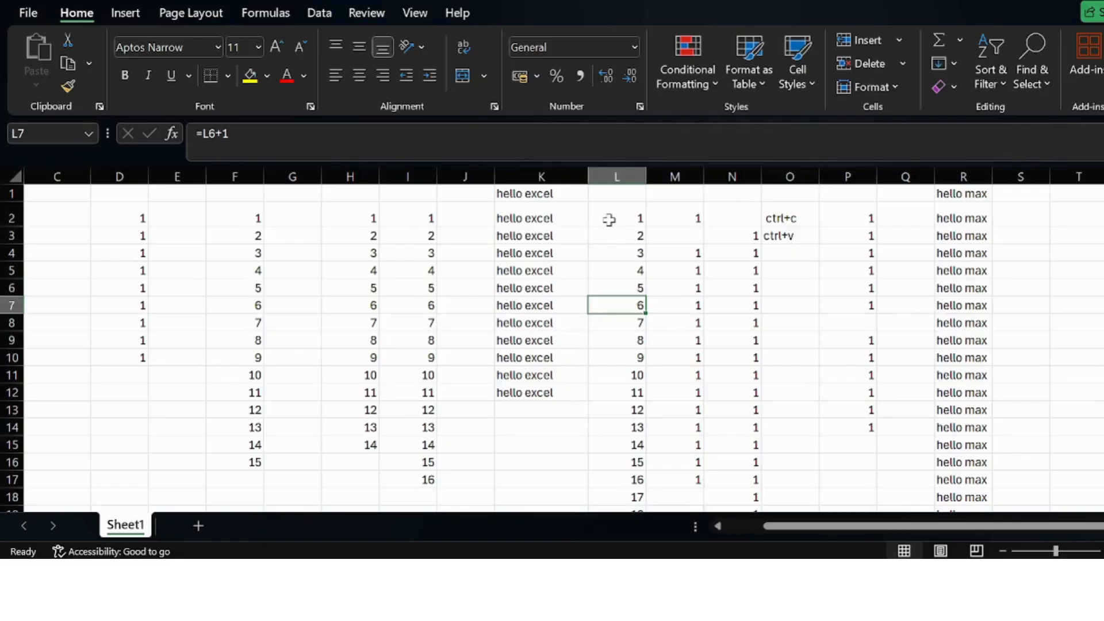
Step: Switch to the PDF page on Filling for a quick check and return to the Excel workbook
key("alt+Tab")
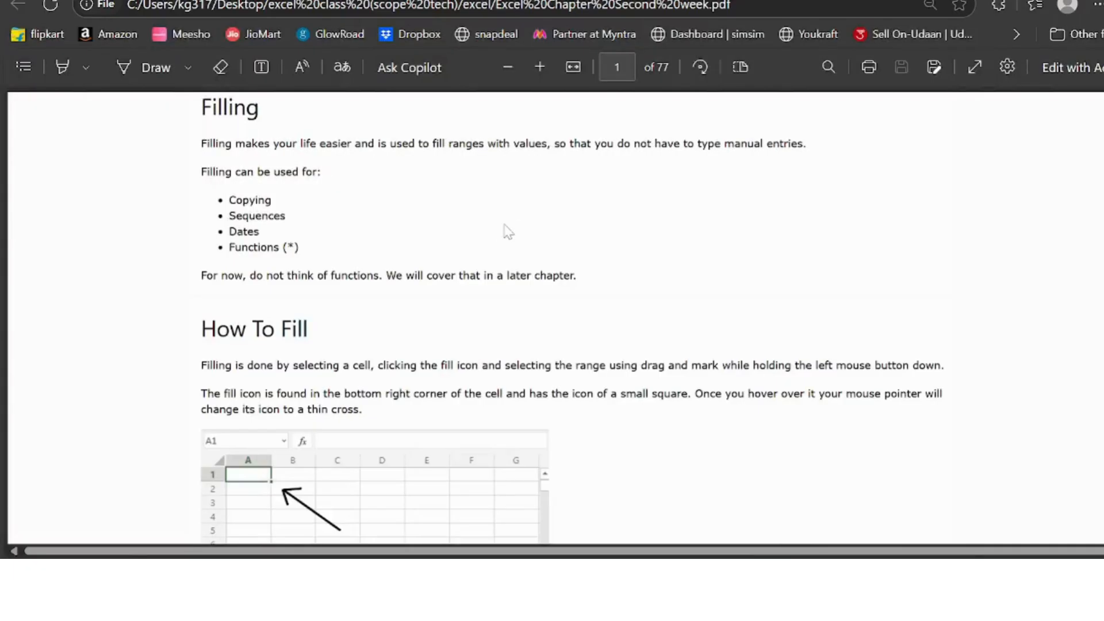
key("alt+Tab")
Step: Enter the date 22-05-2025 in cell T2
left_click(280, 326)
key("Right")
key("Right")
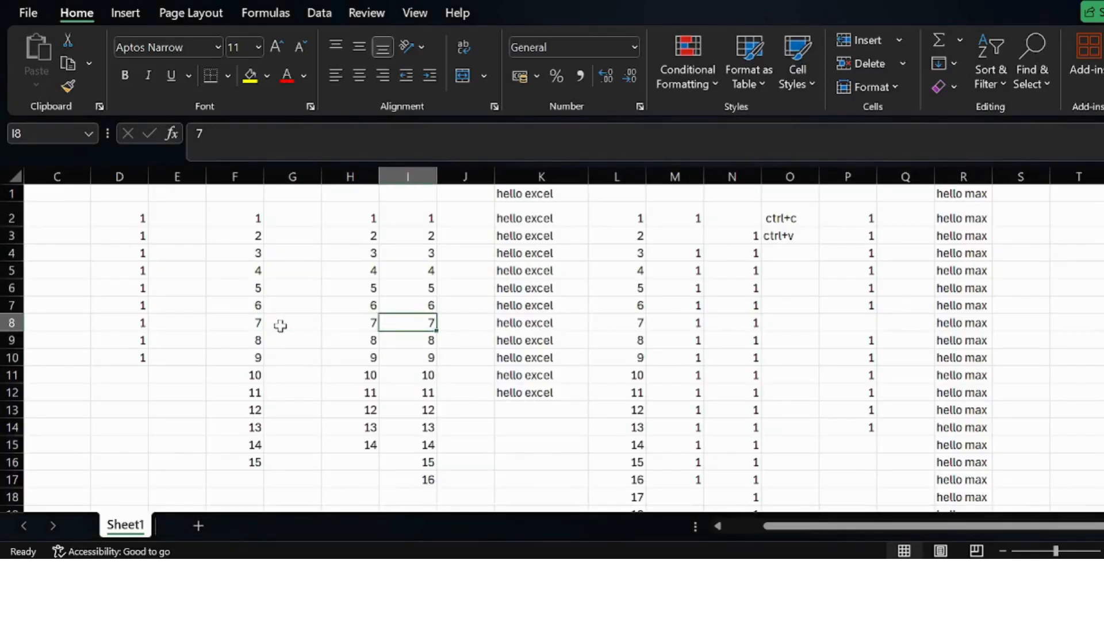
key("Right")
key("Right")
key("Right")
key("Right")
key("Right")
key("Right")
key("Right")
key("Right")
key("Right")
key("Right")
key("Right")
key("Right")
key("Right")
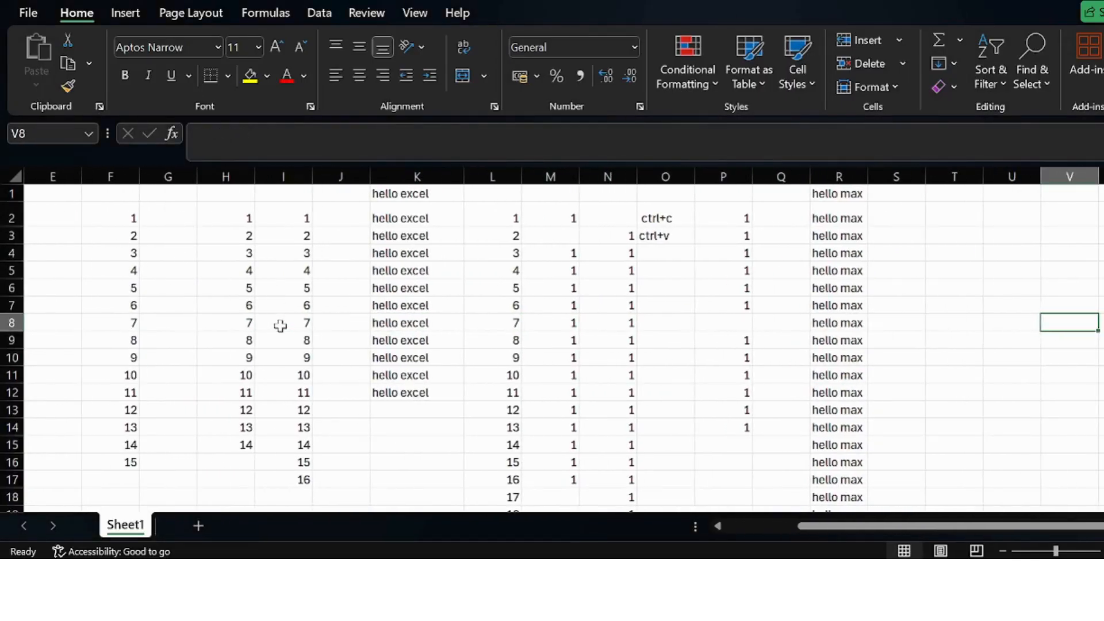
key("Up")
key("Up")
key("Up")
key("Up")
key("Up")
key("Up")
key("Up")
key("Left")
key("Left")
key("Left")
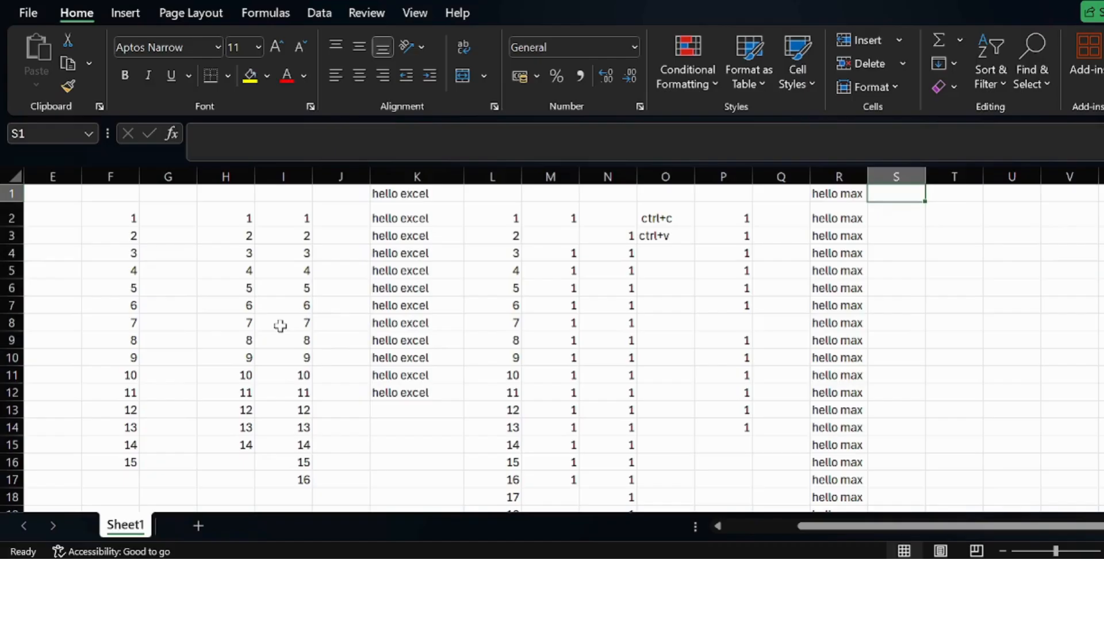
key("Down")
key("Right")
type("22-")
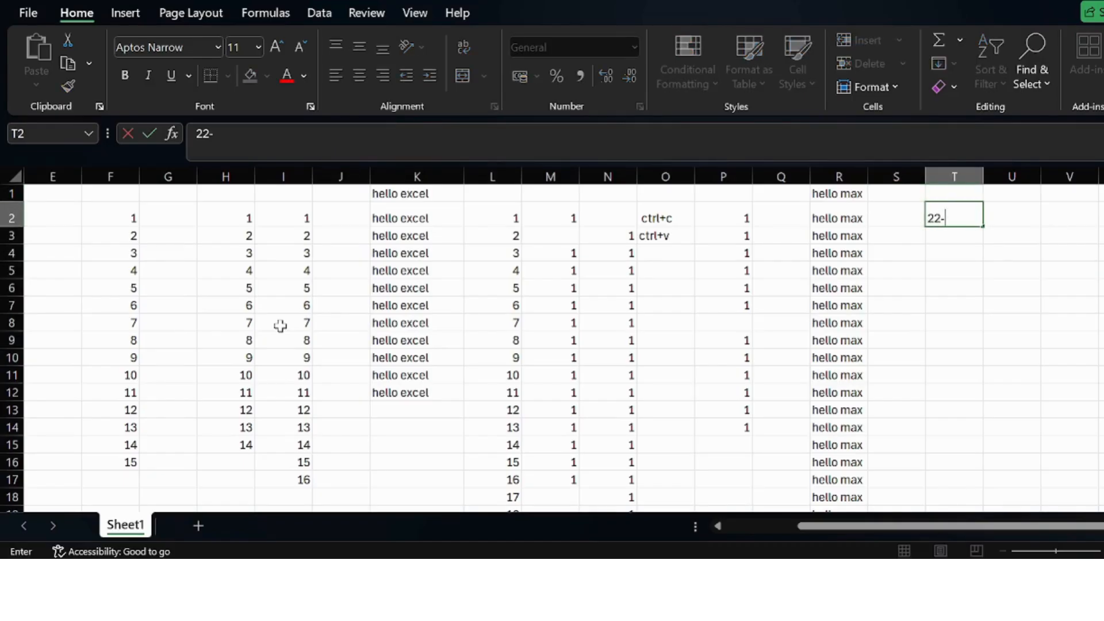
type("05-202")
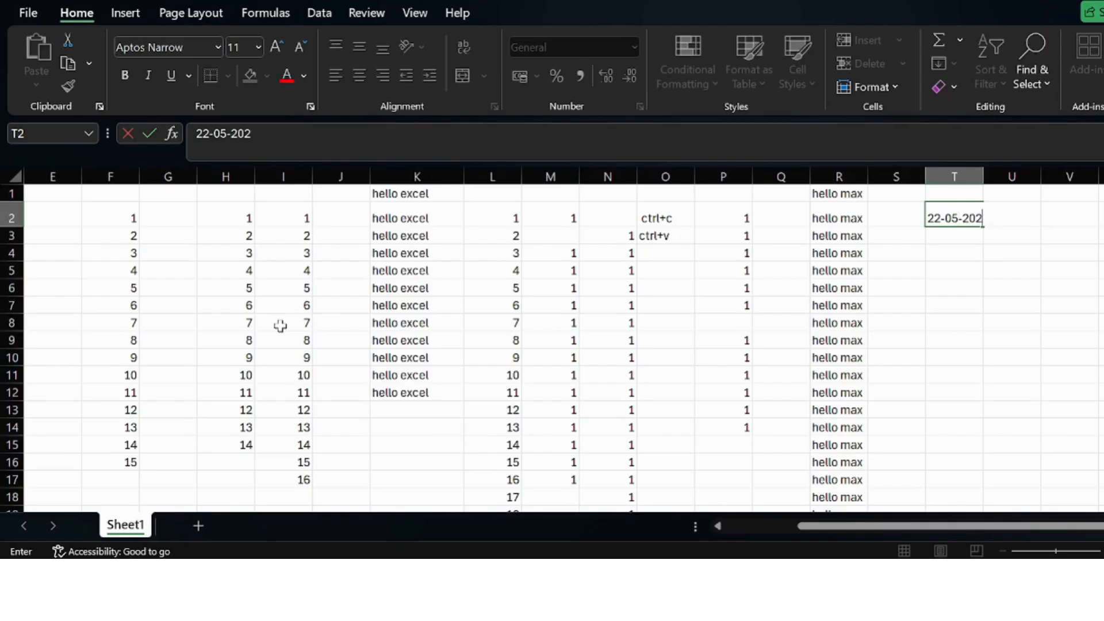
type("5")
key("Return")
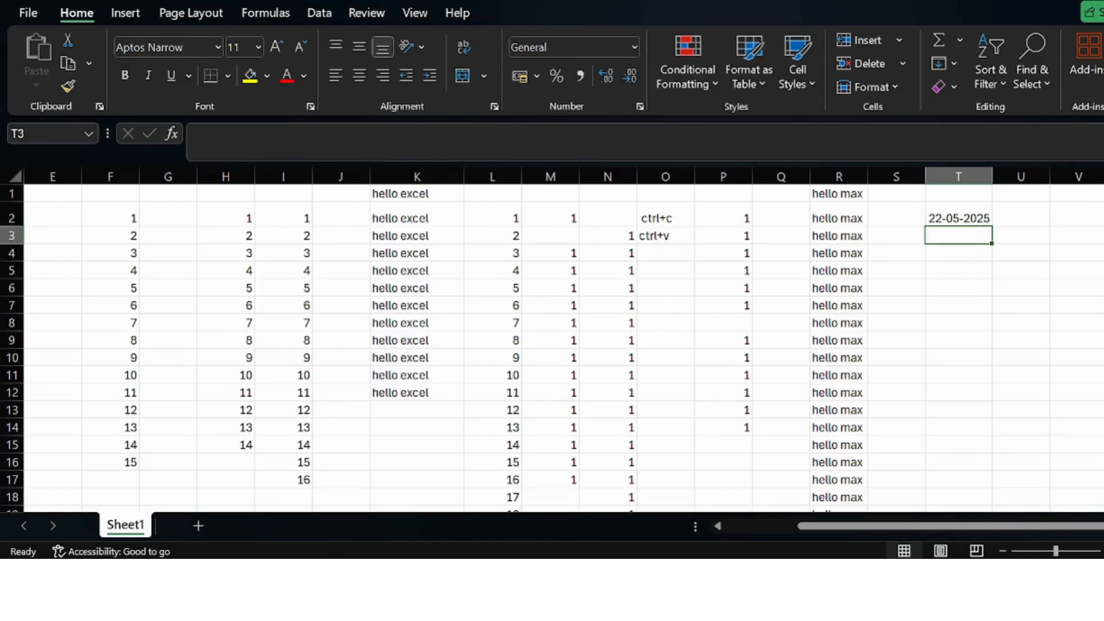
Step: Extend the date in T2 down through T13 as a daily series with AutoFill, and reselect T2
left_click(966, 223)
left_click_drag(991, 226, 991, 411)
left_click(1027, 254)
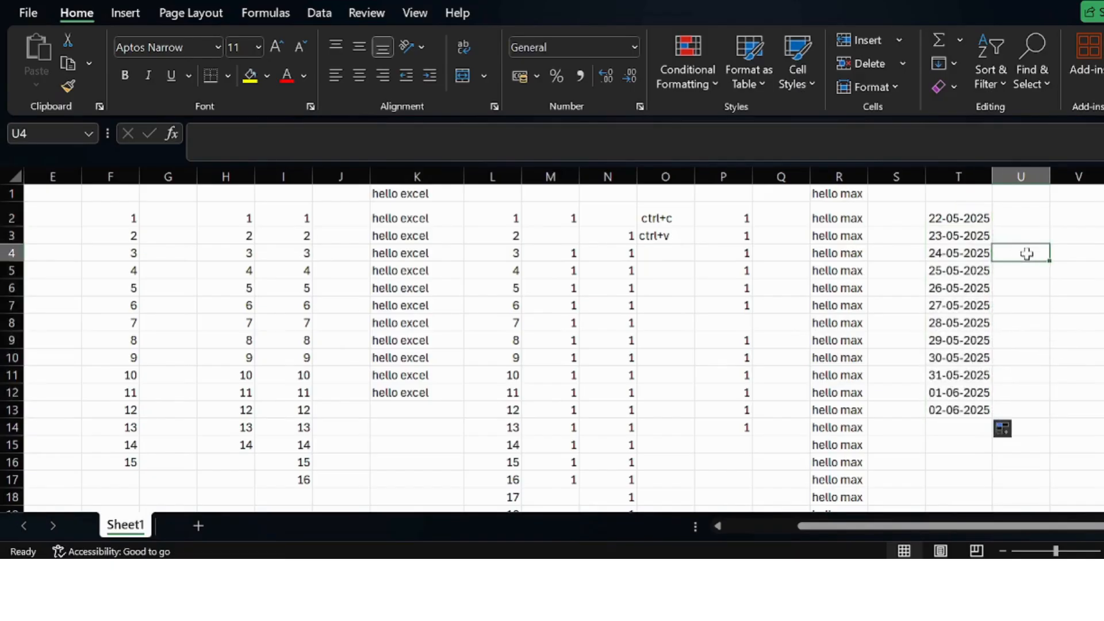
left_click(978, 236)
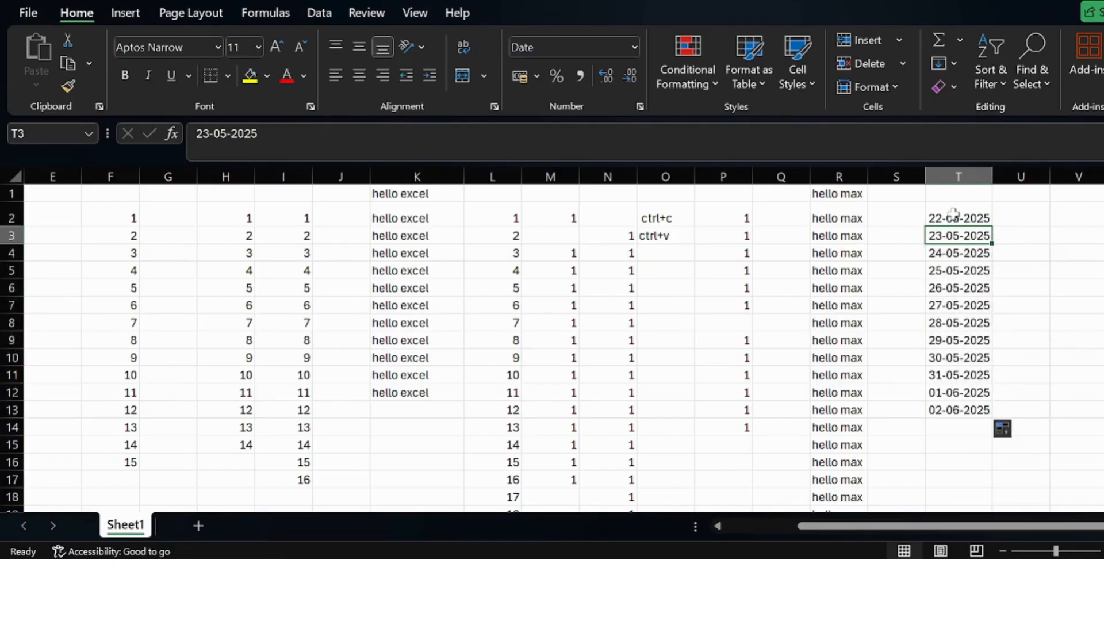
left_click(952, 219)
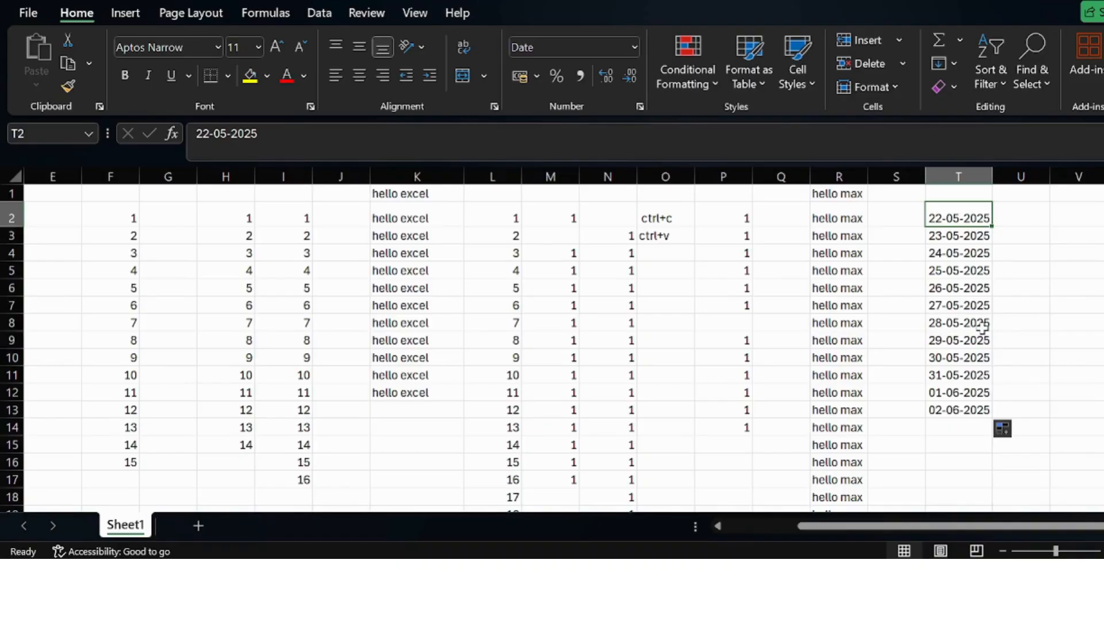
Step: Enter the date 22-05-2034 in U2 and extend it down through U13 as a daily series with AutoFill
left_click(1002, 231)
left_click(1022, 211)
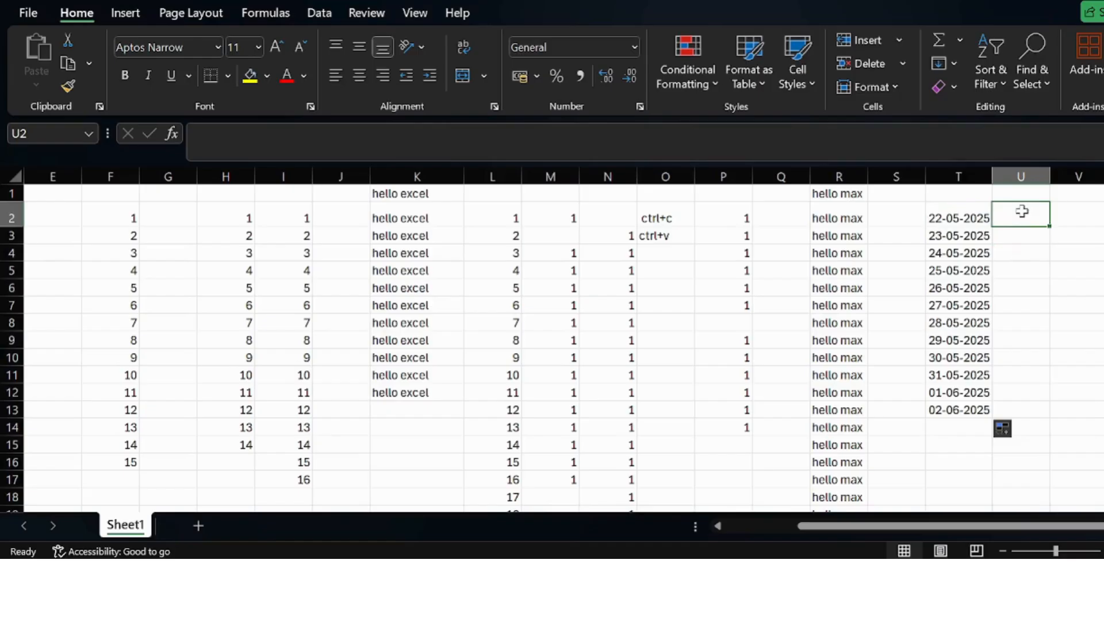
type("20")
key("BackSpace")
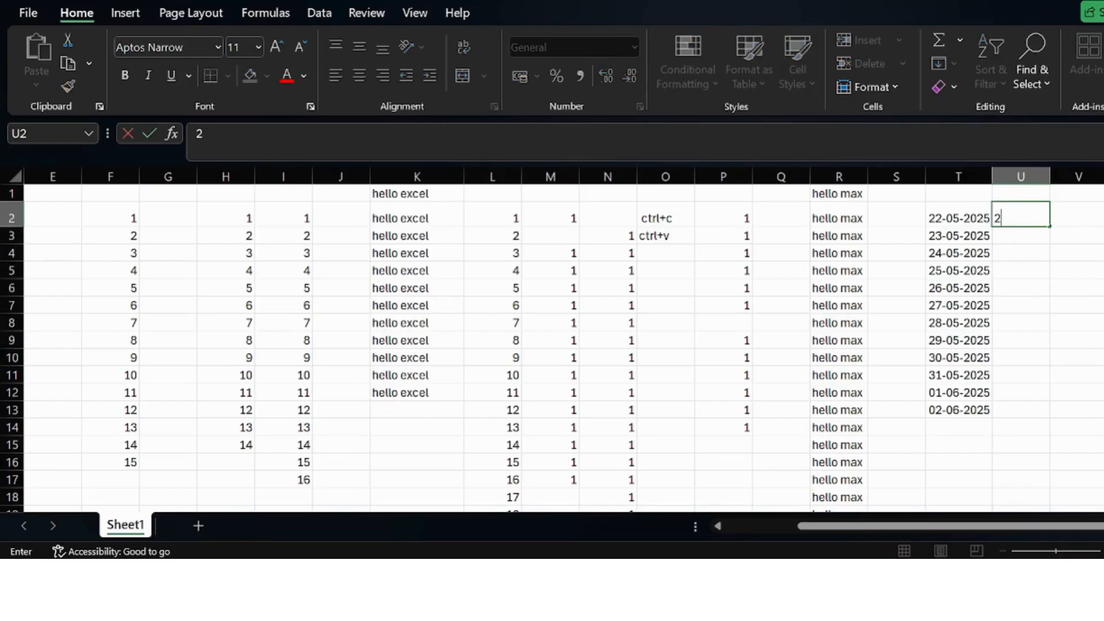
type("2-05-2034")
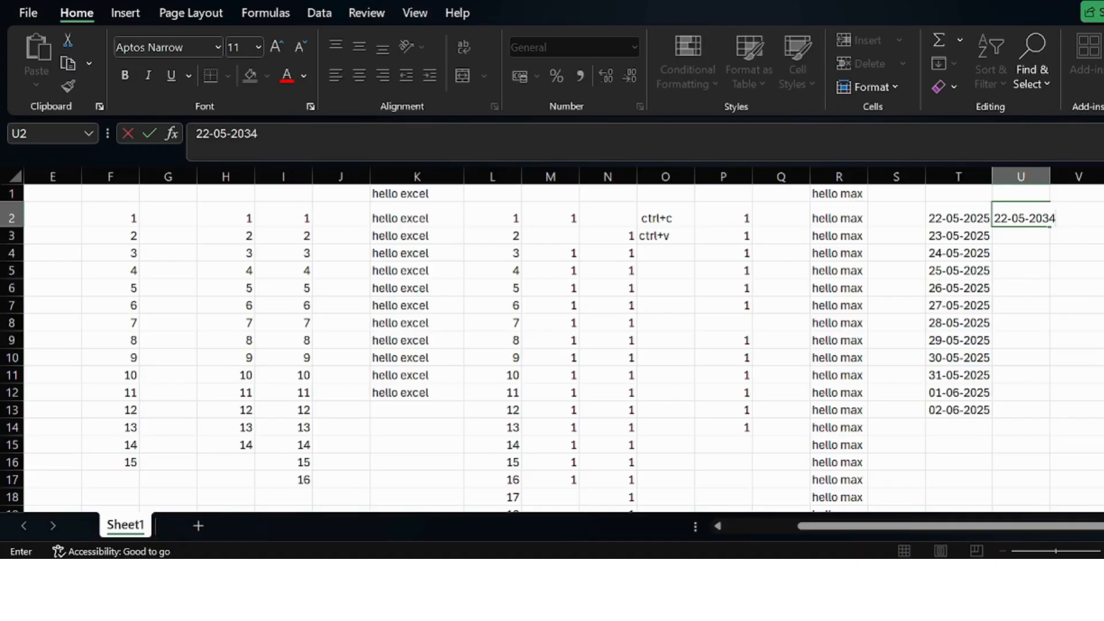
key("Return")
left_click(1044, 221)
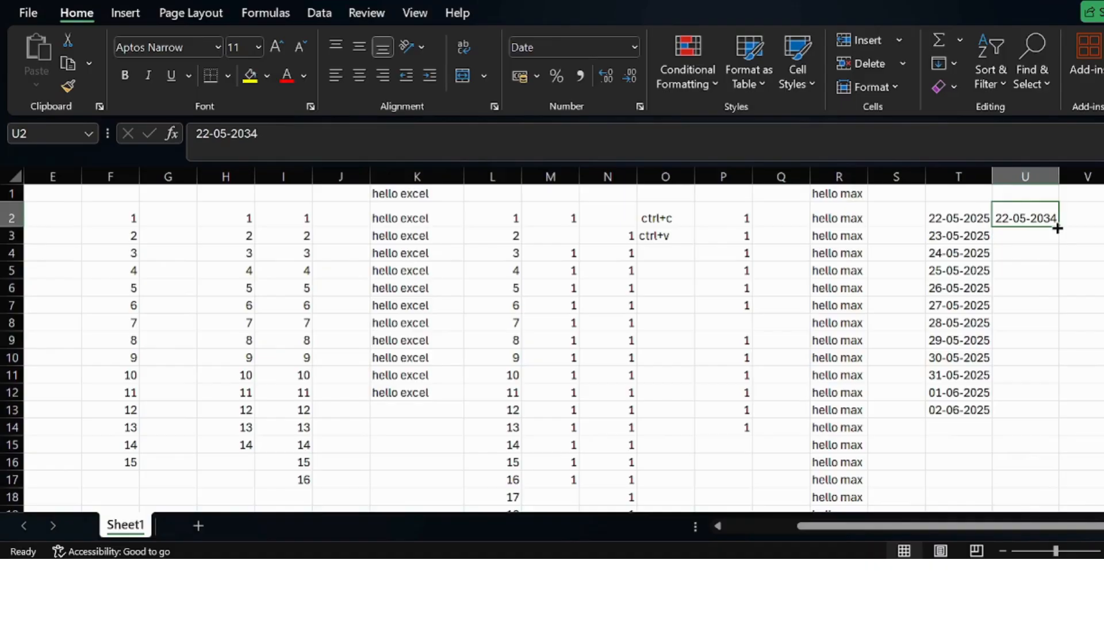
left_click_drag(1058, 228, 1059, 423)
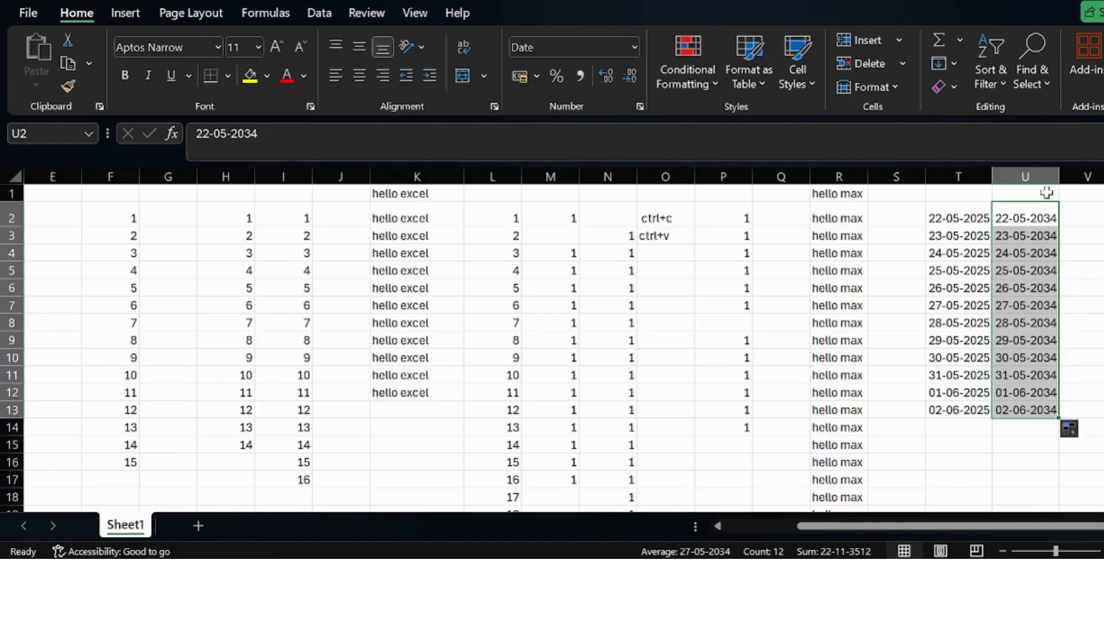
key("alt+Tab")
key("alt+Tab")
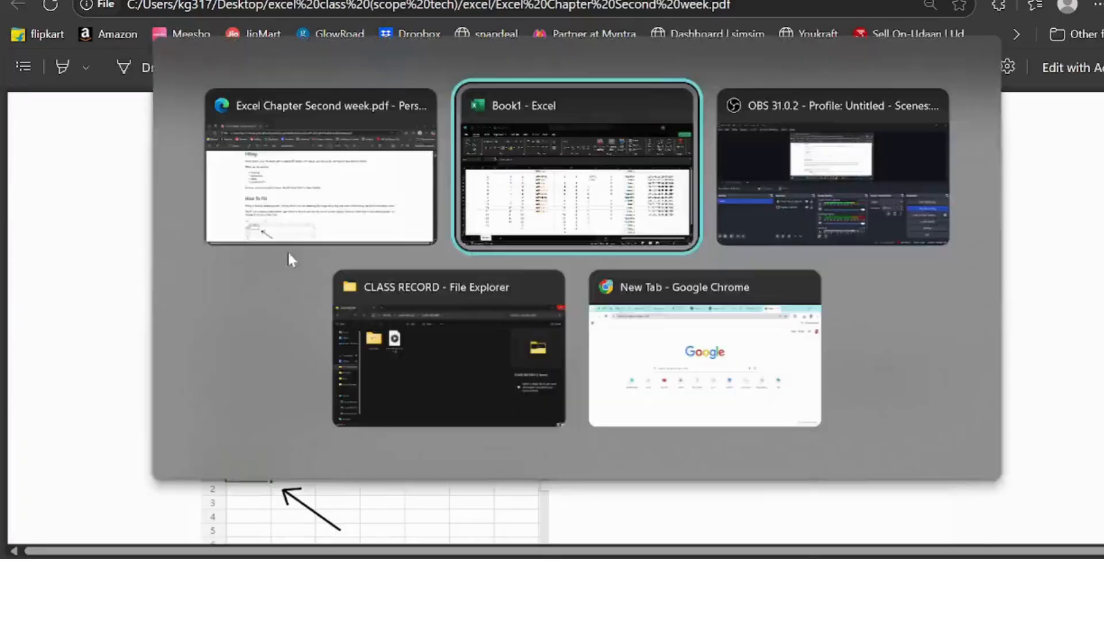
scroll(767, 289, "down", 2)
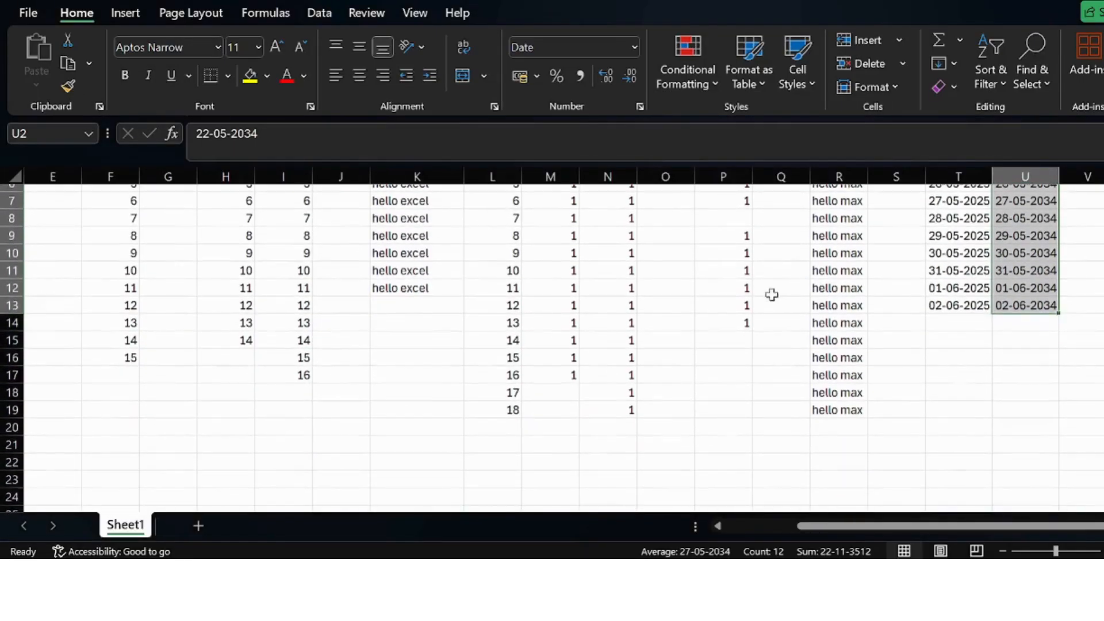
Step: Enter the starting numbers 1 in cell W4 and 2 in cell W5
left_click(964, 325)
key("Right")
key("Up")
key("Up")
key("Up")
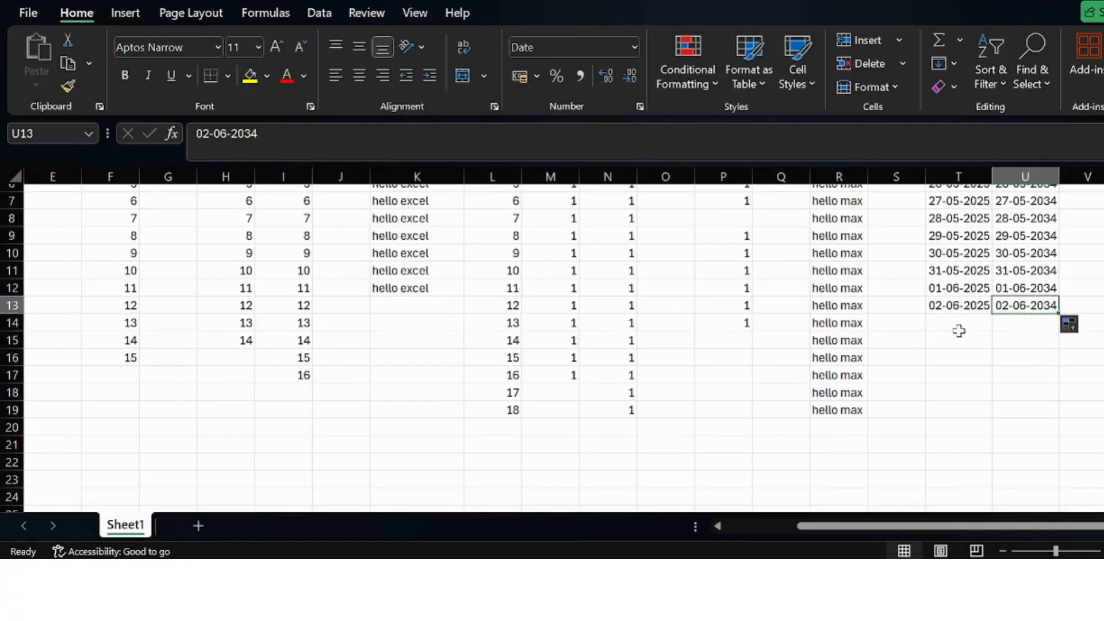
key("Up")
key("Up")
key("Up")
key("Up")
key("Up")
key("Up")
key("Up")
key("Up")
key("Up")
key("Up")
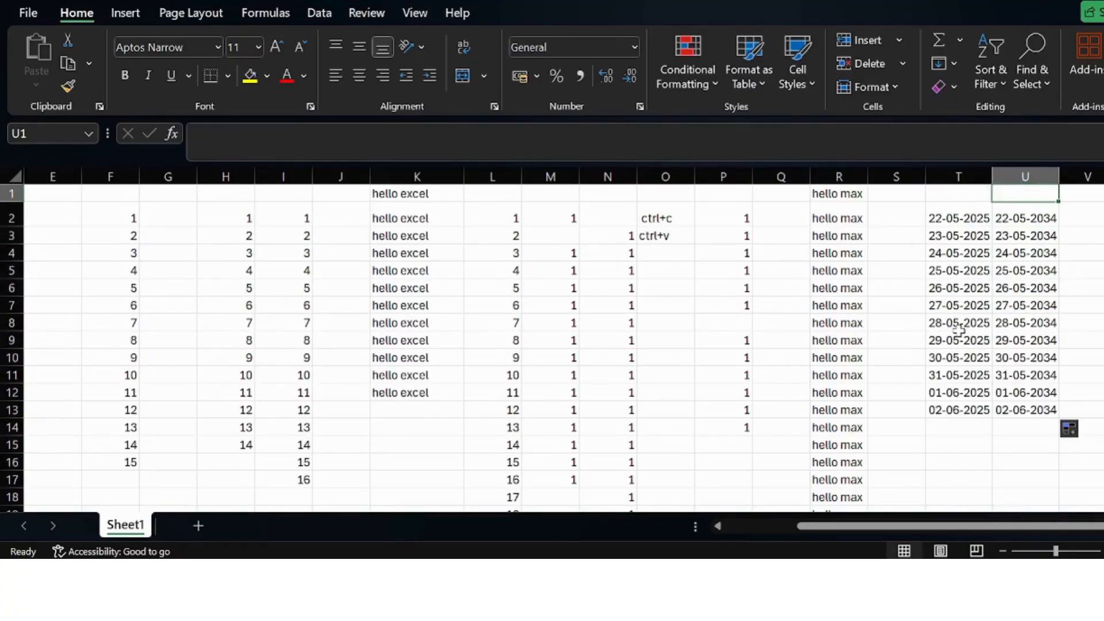
key("Right")
key("Right")
key("Down")
key("Down")
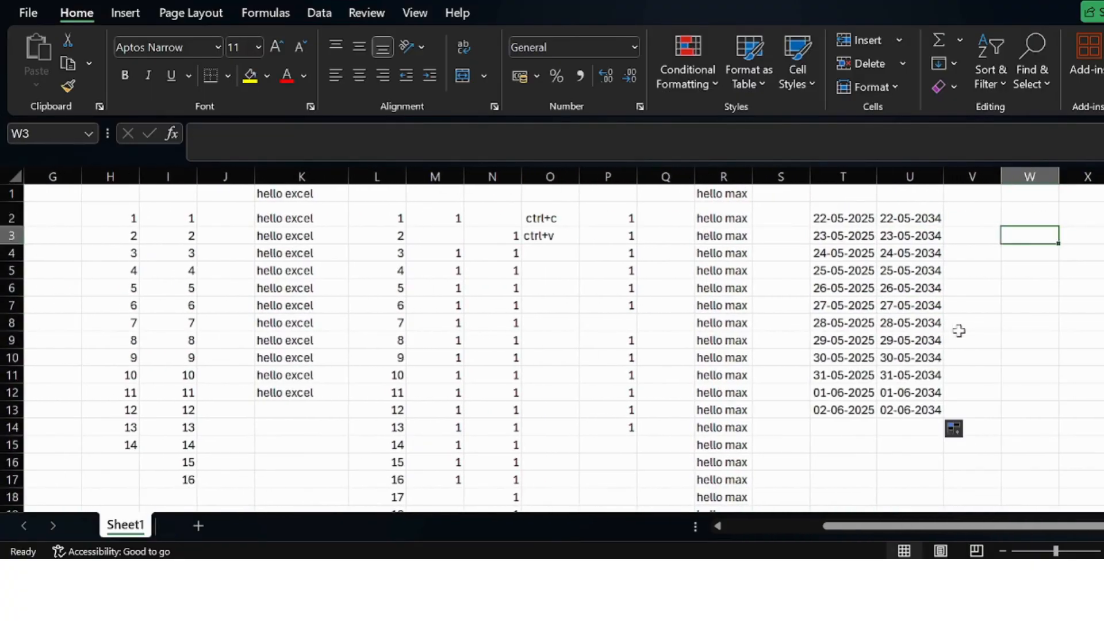
type("=")
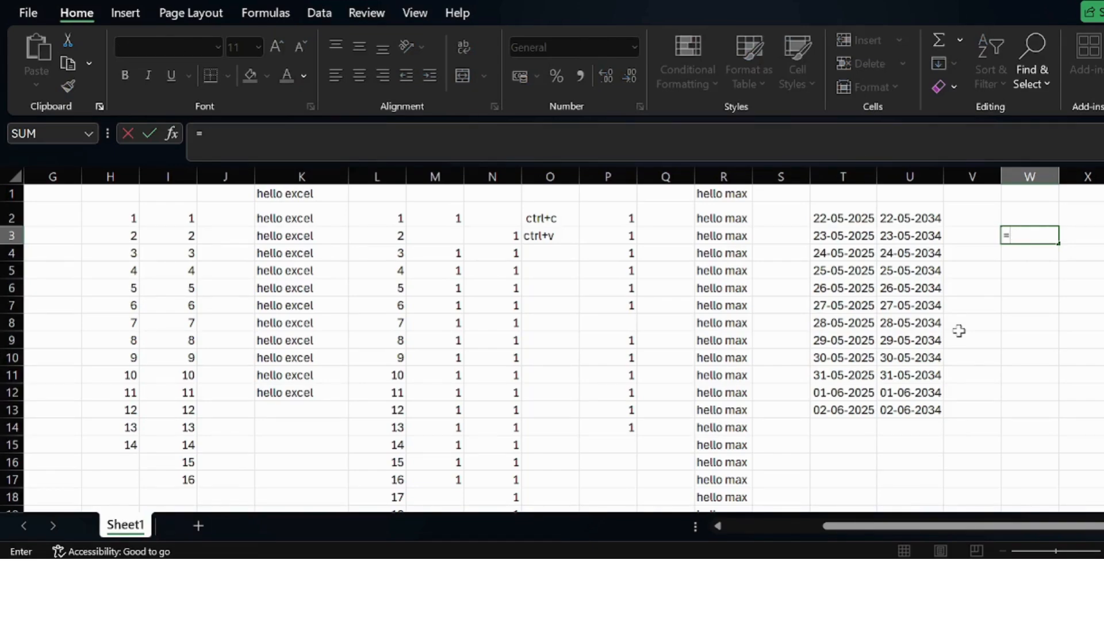
key("Escape")
key("Down")
type("1")
key("Return")
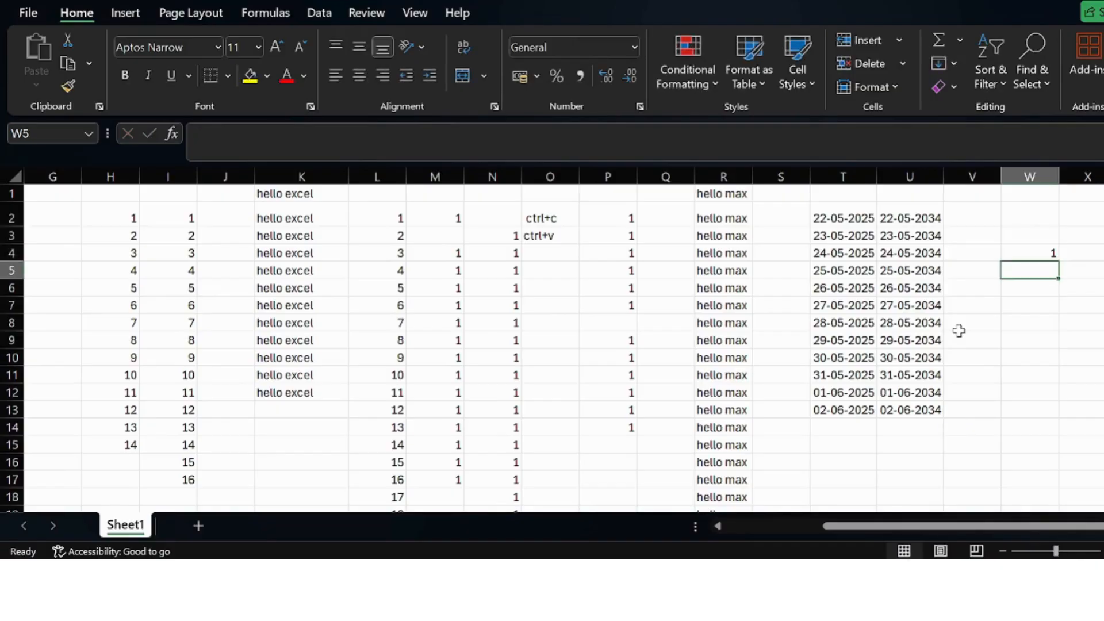
type("2")
key("Return")
Step: Enter the formula =W5+1 in cell W6 and reselect that cell
type("=")
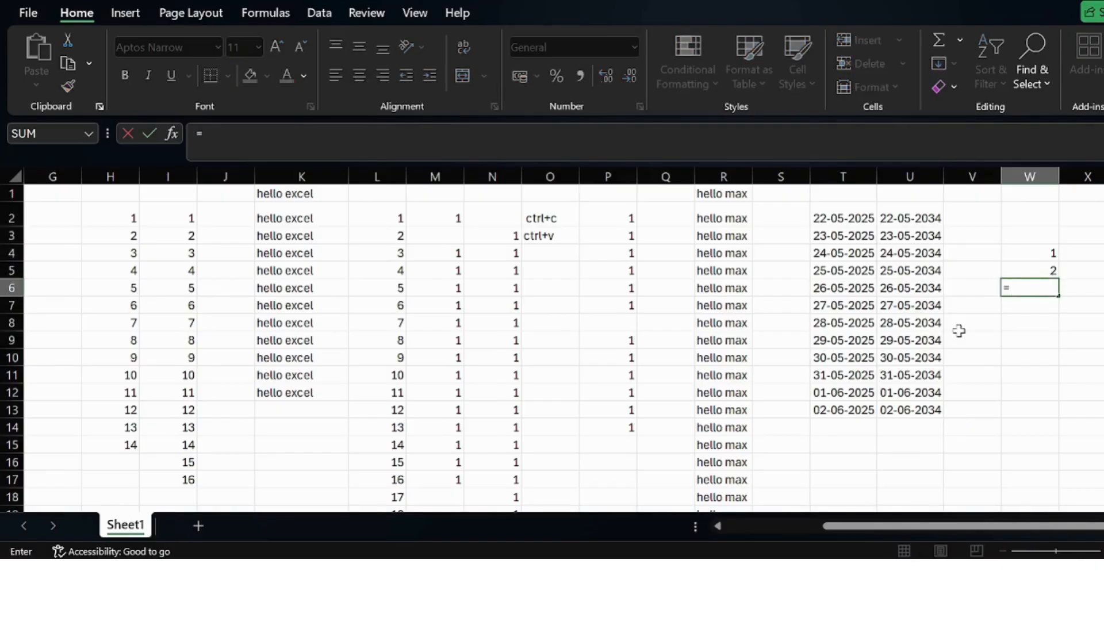
key("Up")
type("+1")
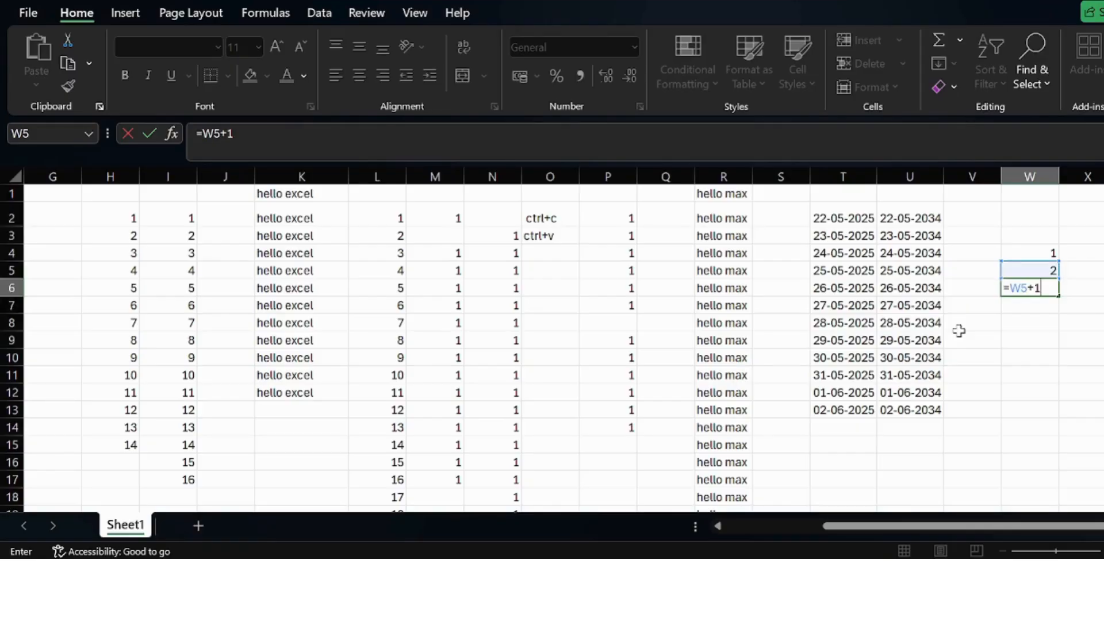
key("Return")
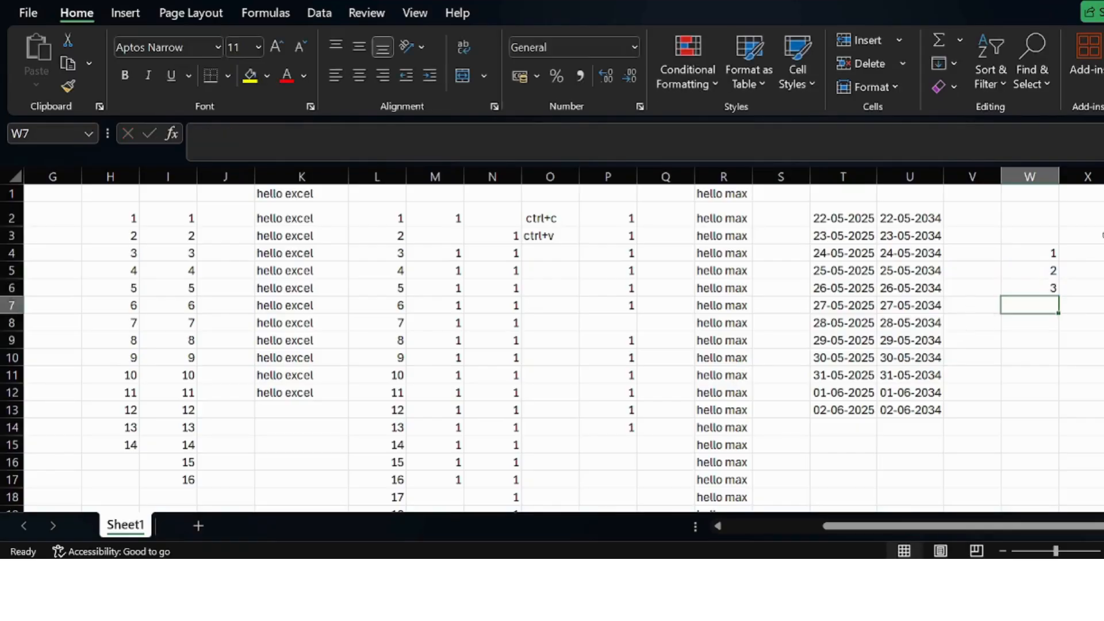
left_click(1052, 285)
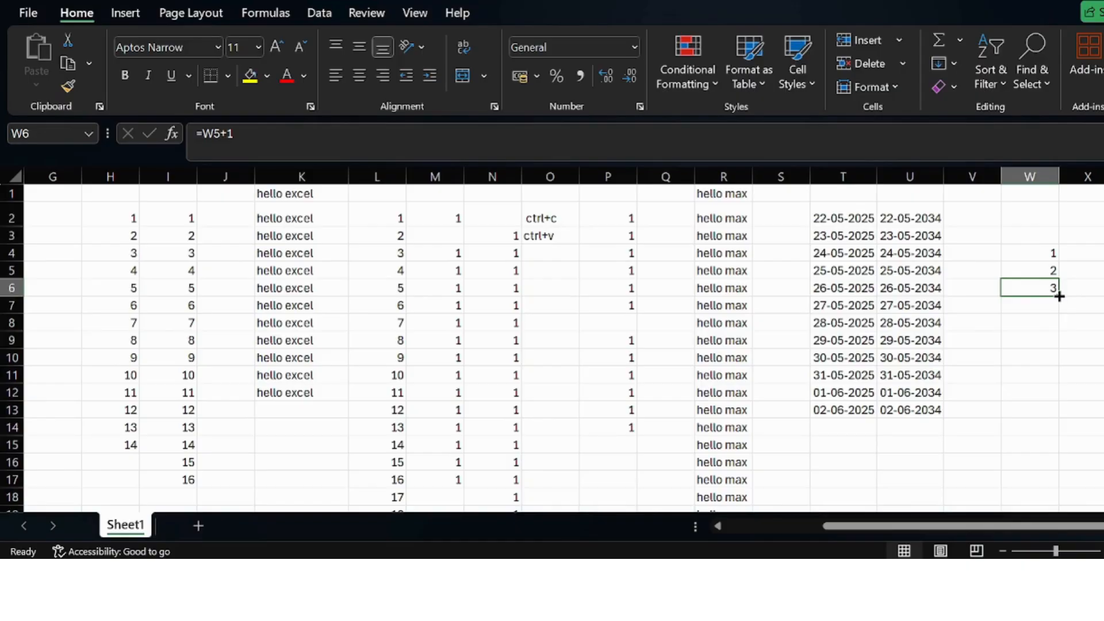
Step: Extend the incrementing formula in W6 down through W13 with AutoFill
left_click_drag(1058, 298, 1056, 411)
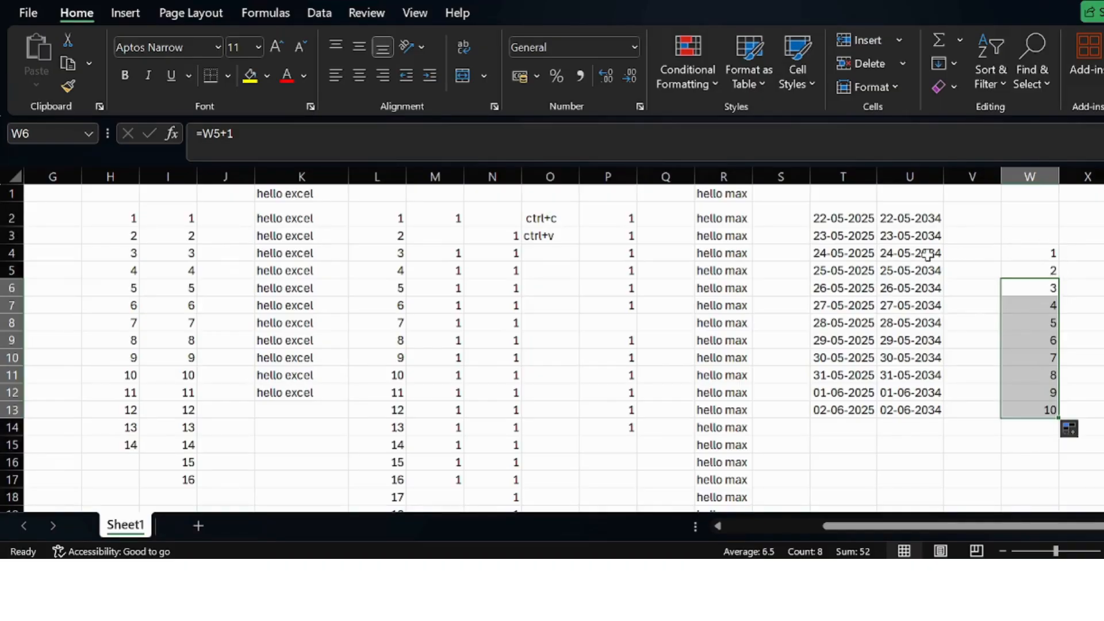
Step: Return to the first columns of the sheet and review the repeated values in column D from D2
left_click(455, 251)
key("Left")
key("Left")
key("Left")
key("Left")
key("Left")
key("Left")
key("Left")
key("Left")
key("Left")
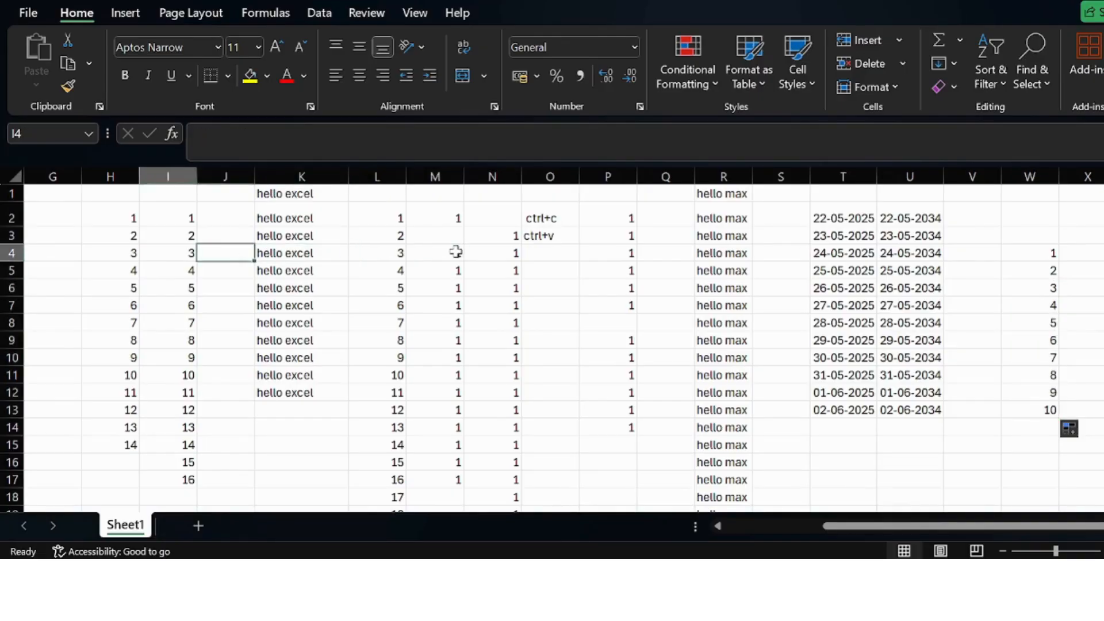
key("Left")
key("Left")
key("Left")
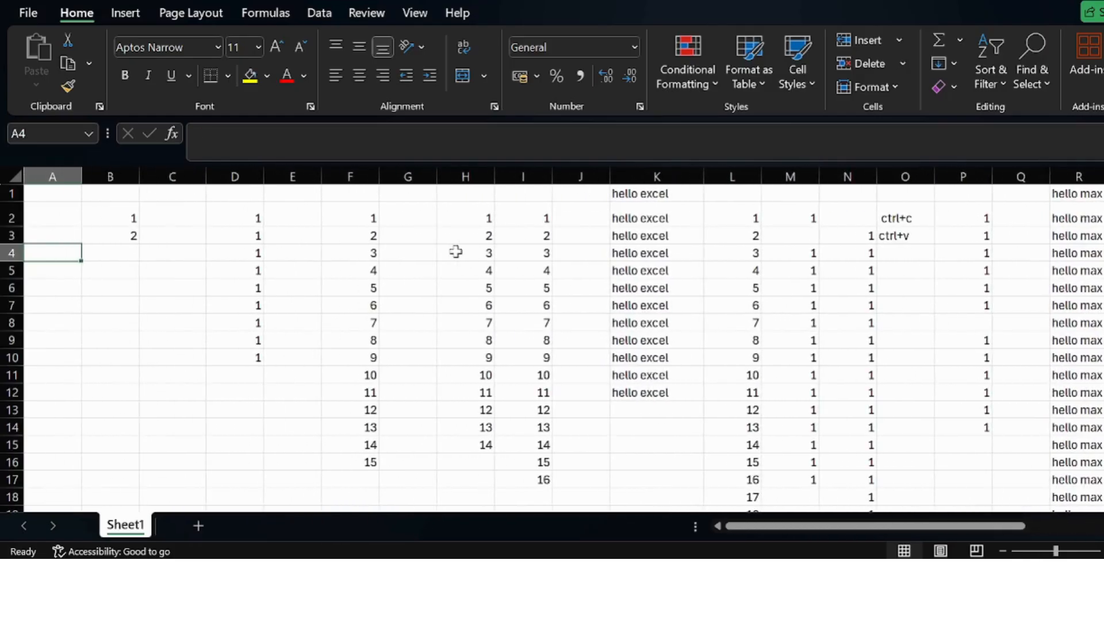
key("Right")
key("Right")
key("Right")
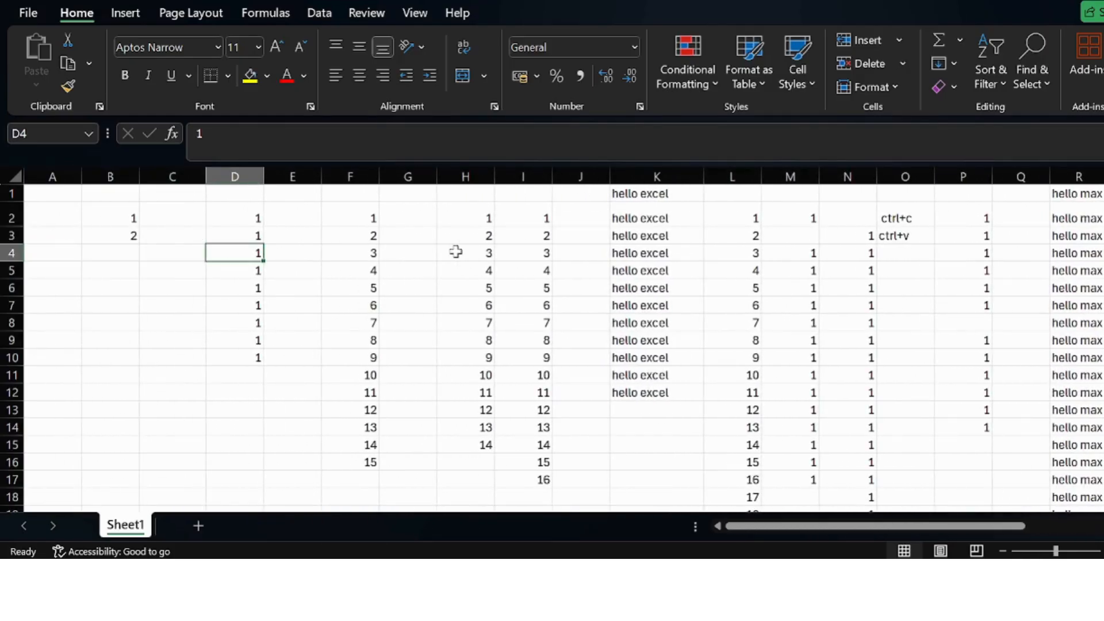
key("Up")
key("Up")
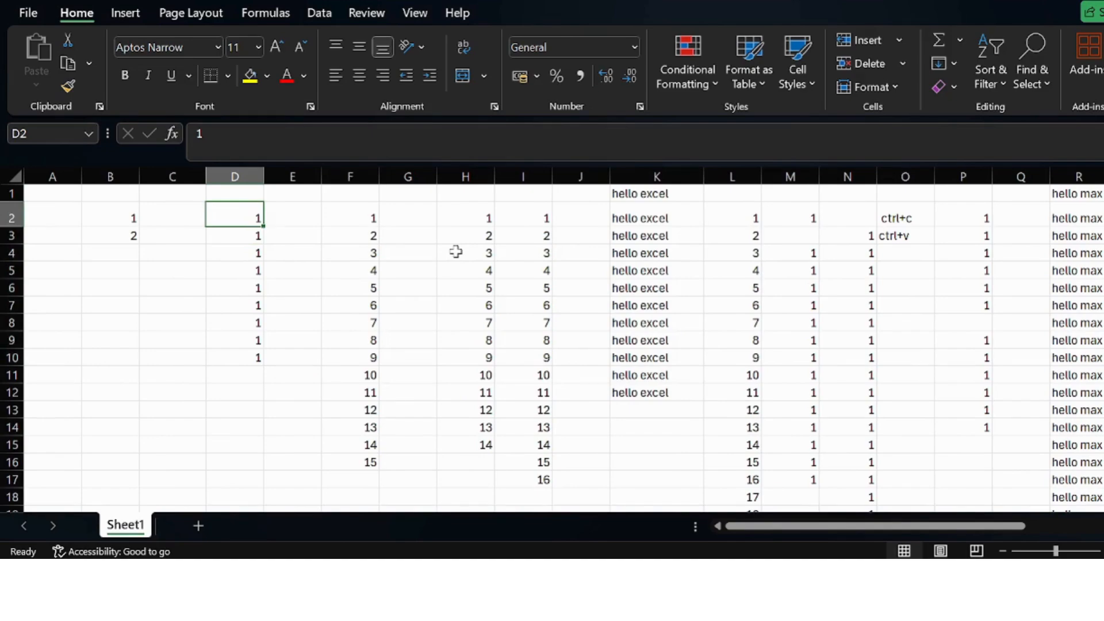
Step: Review the number series in columns F and H, ending on the first value in H2
key("Down")
key("Down")
key("Right")
key("Right")
key("Right")
key("Up")
key("Up")
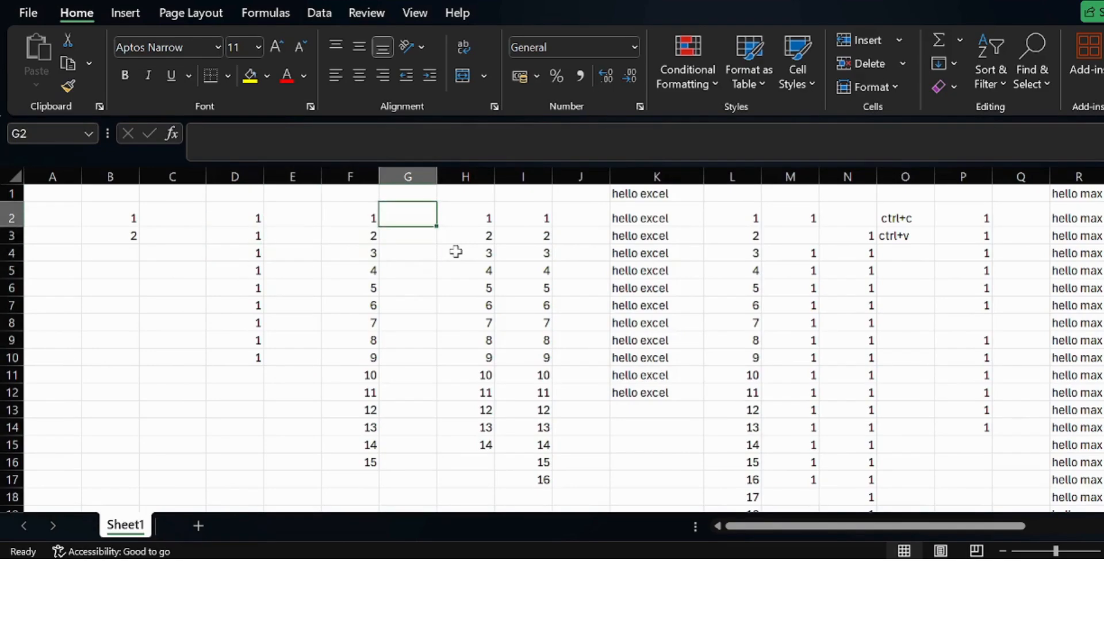
key("Left")
key("Down")
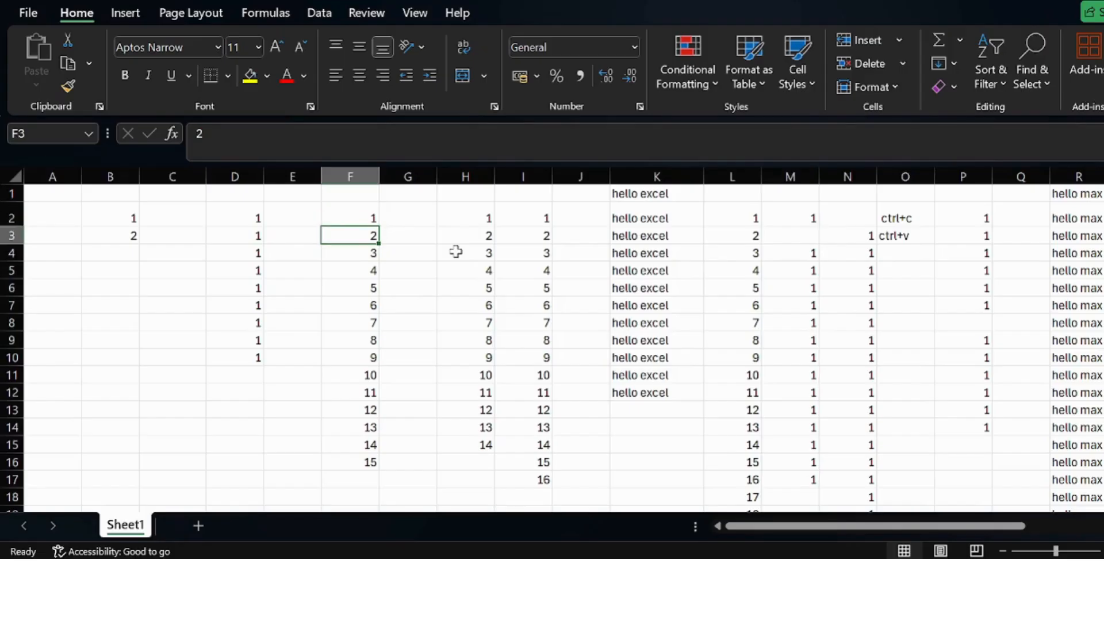
key("Down")
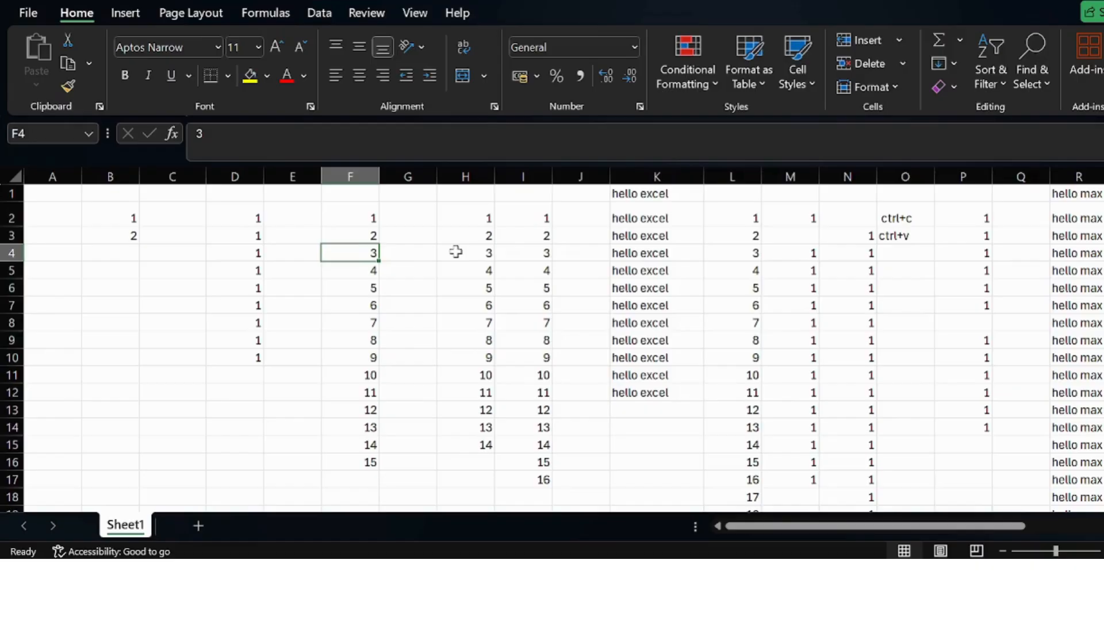
key("Right")
key("Right")
key("Down")
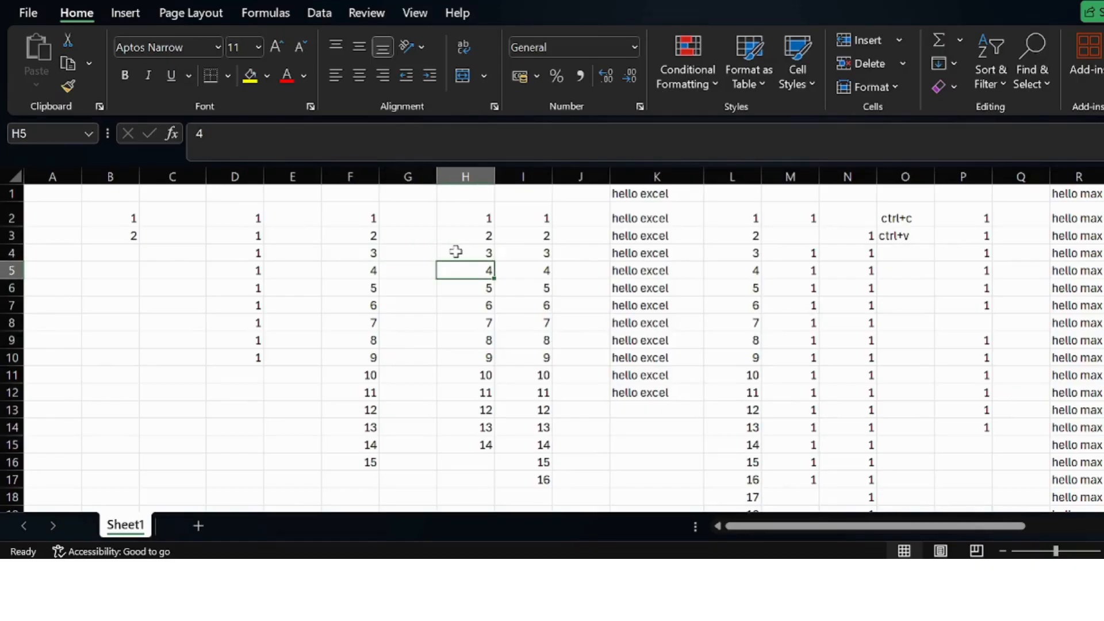
key("Up")
key("Up")
key("Up")
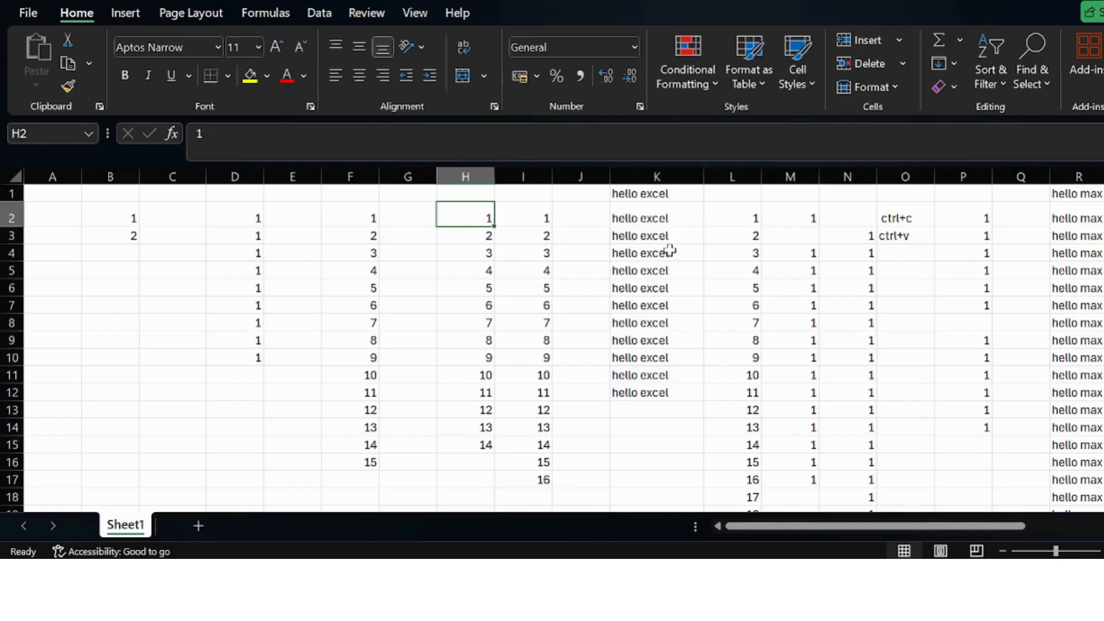
Step: Review the repeated text in column K and the copy and paste examples in columns L through P
left_click(635, 209)
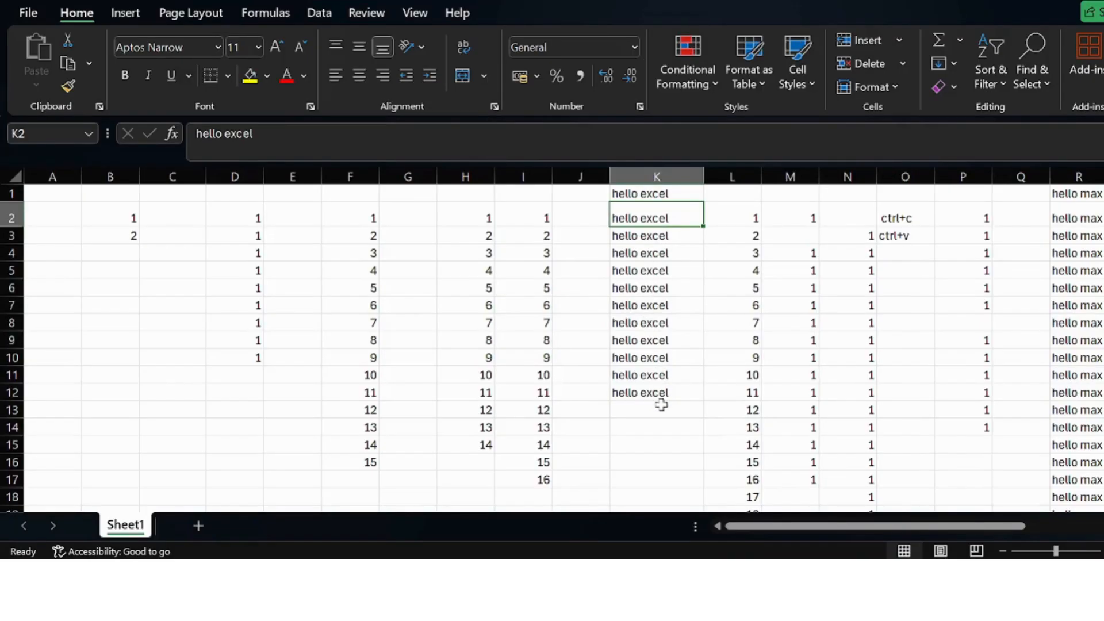
left_click(759, 218)
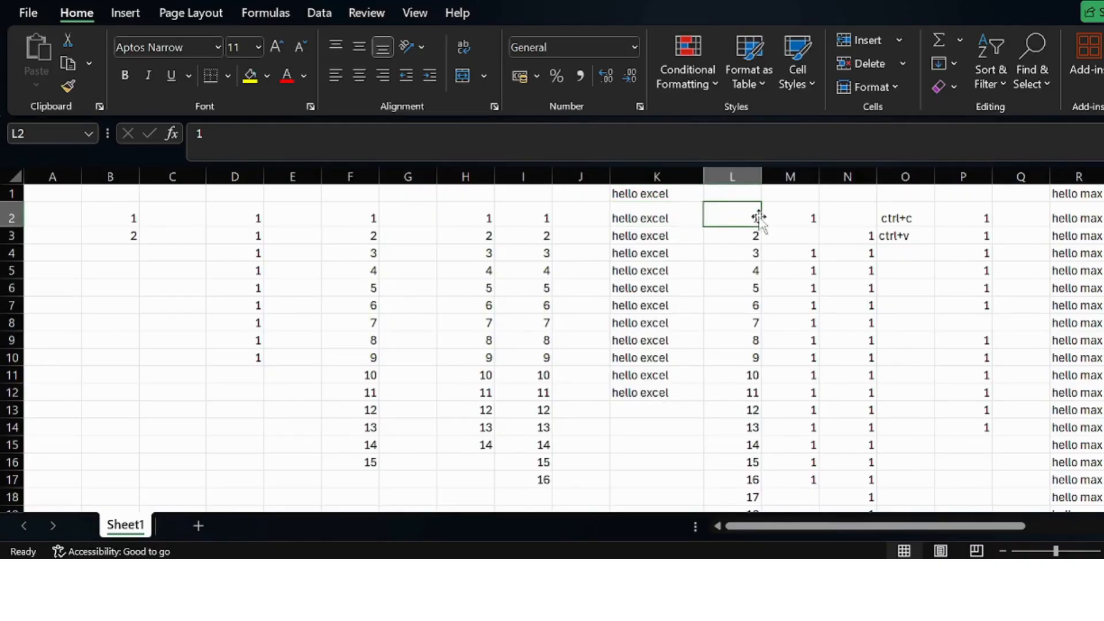
key("Right")
key("Right")
key("Right")
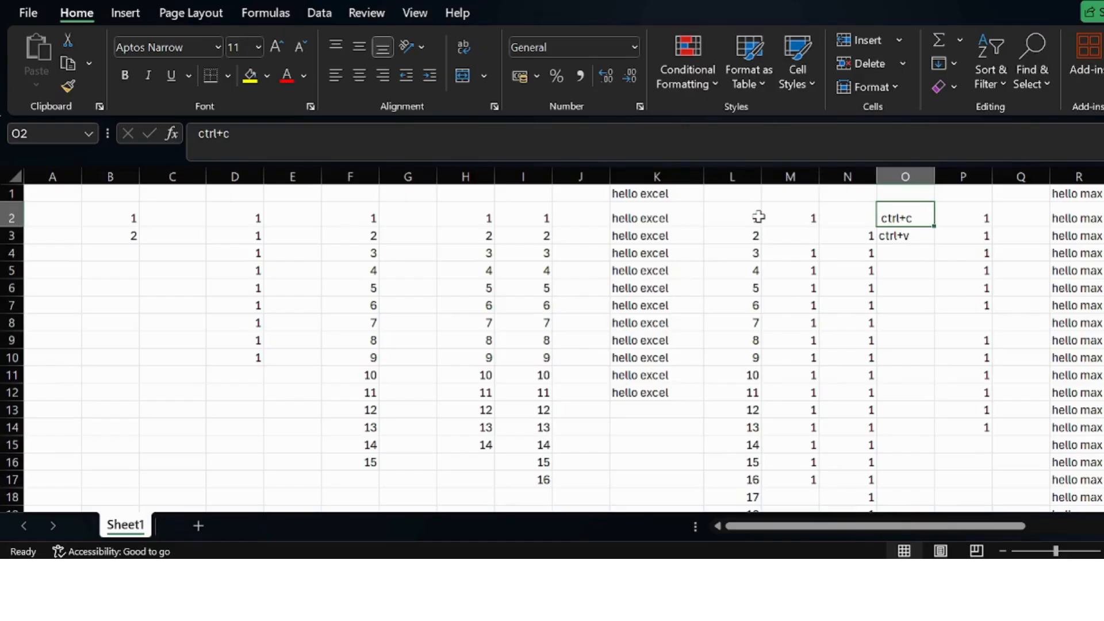
key("Down")
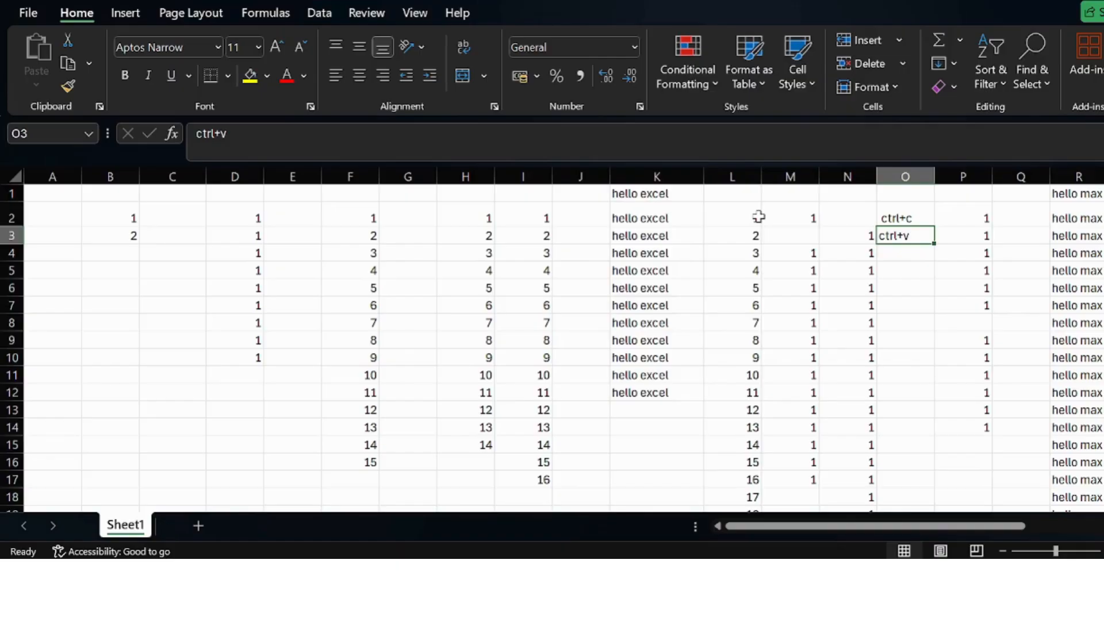
key("Right")
key("Right")
key("Right")
key("Right")
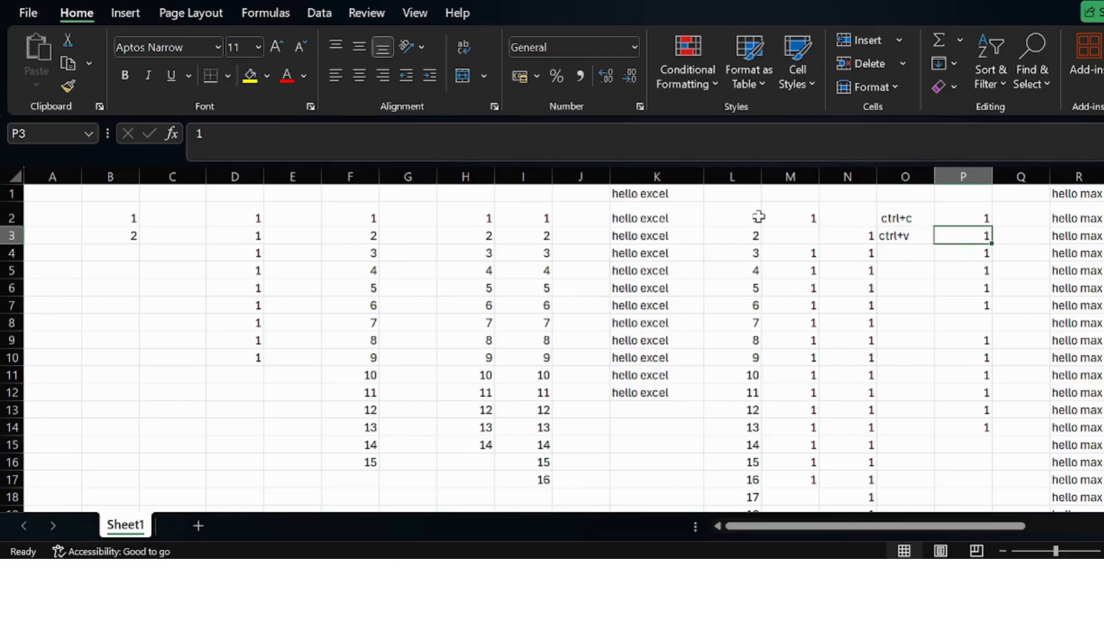
Step: Review the daily date series in columns T and U, ending at V2
key("Right")
key("Right")
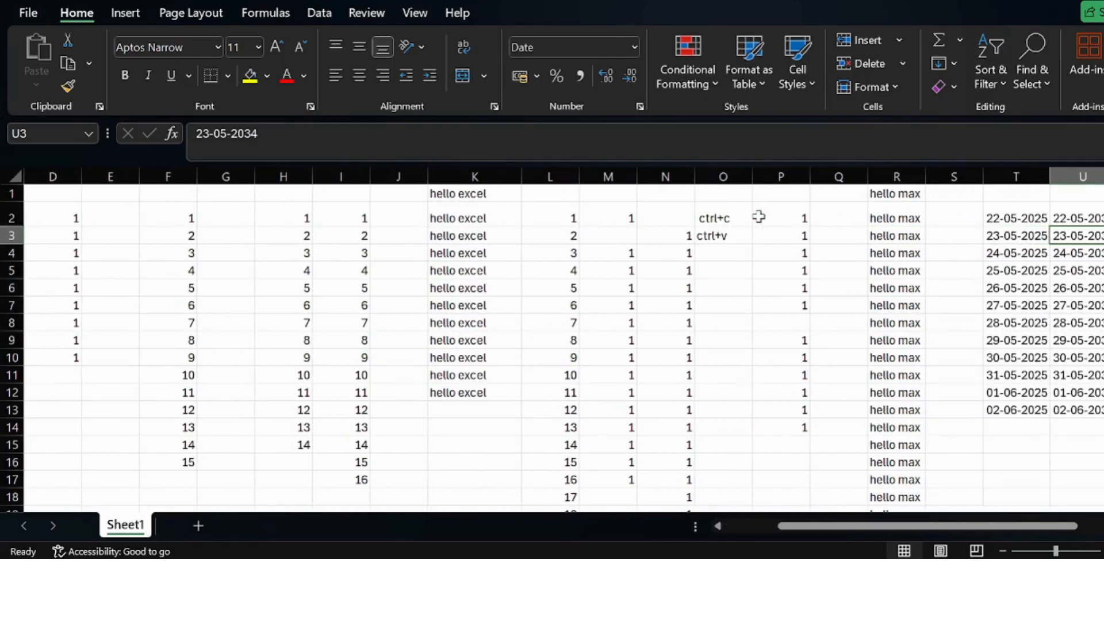
key("Left")
key("Left")
key("Right")
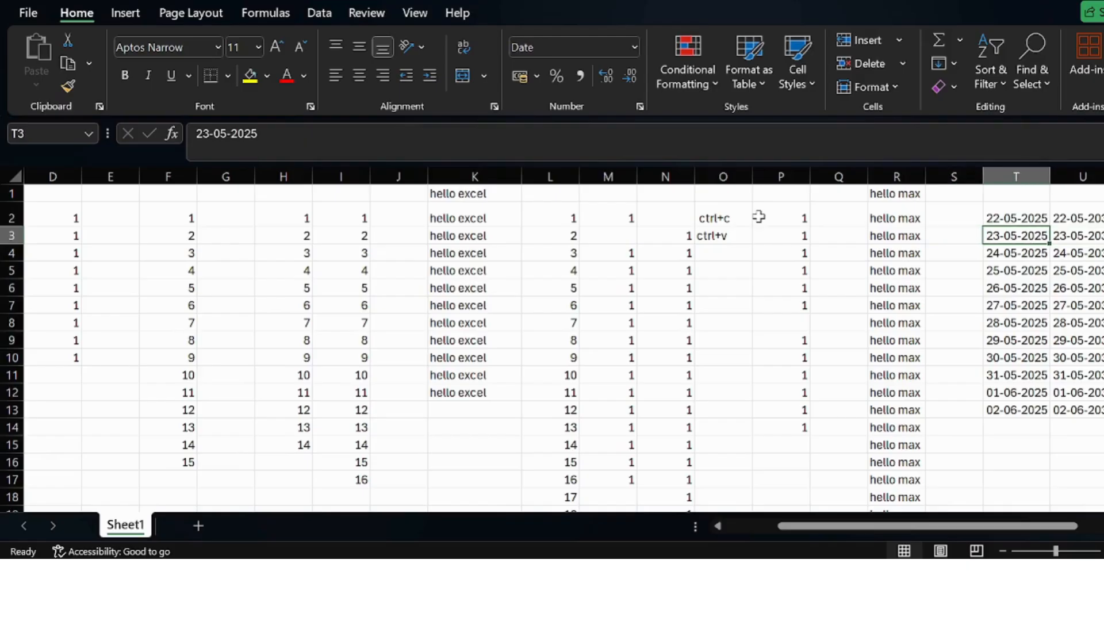
key("Up")
key("Up")
key("Down")
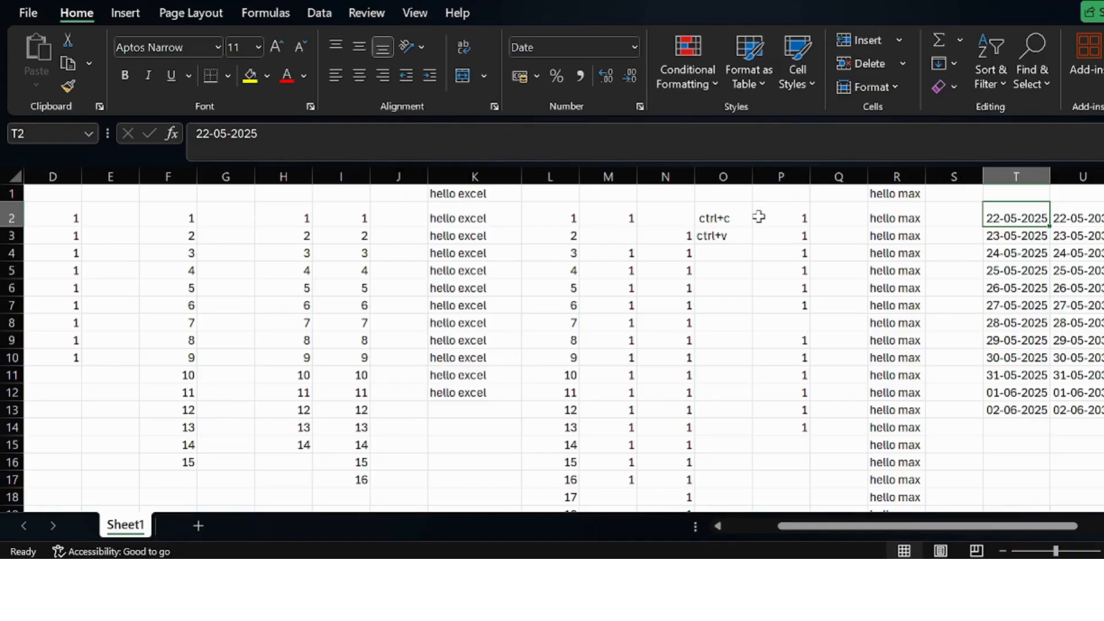
key("Right")
key("Right")
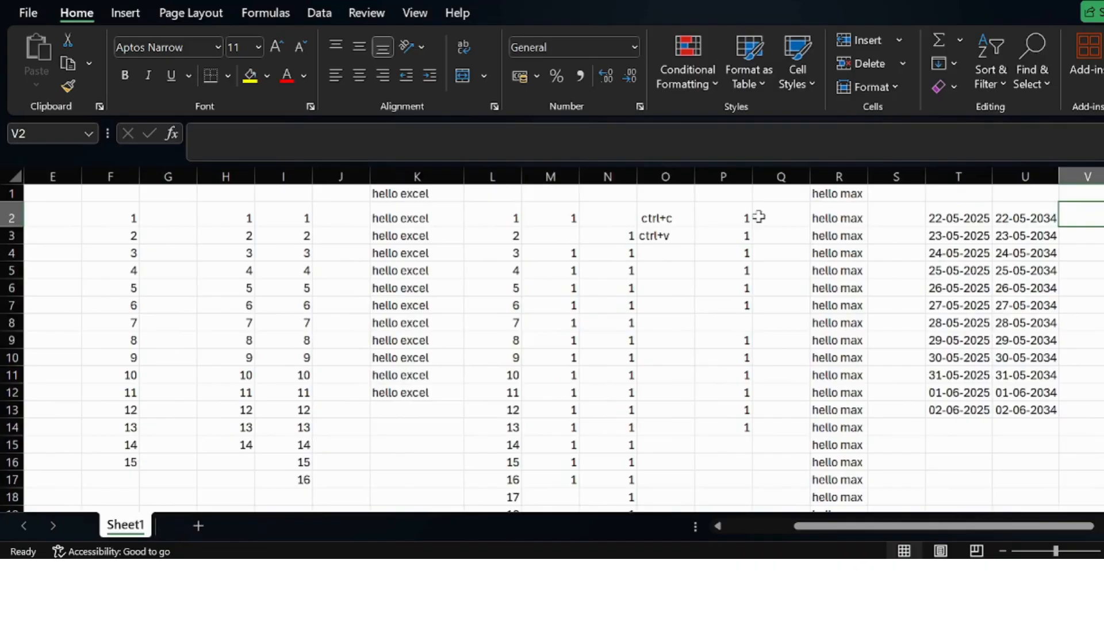